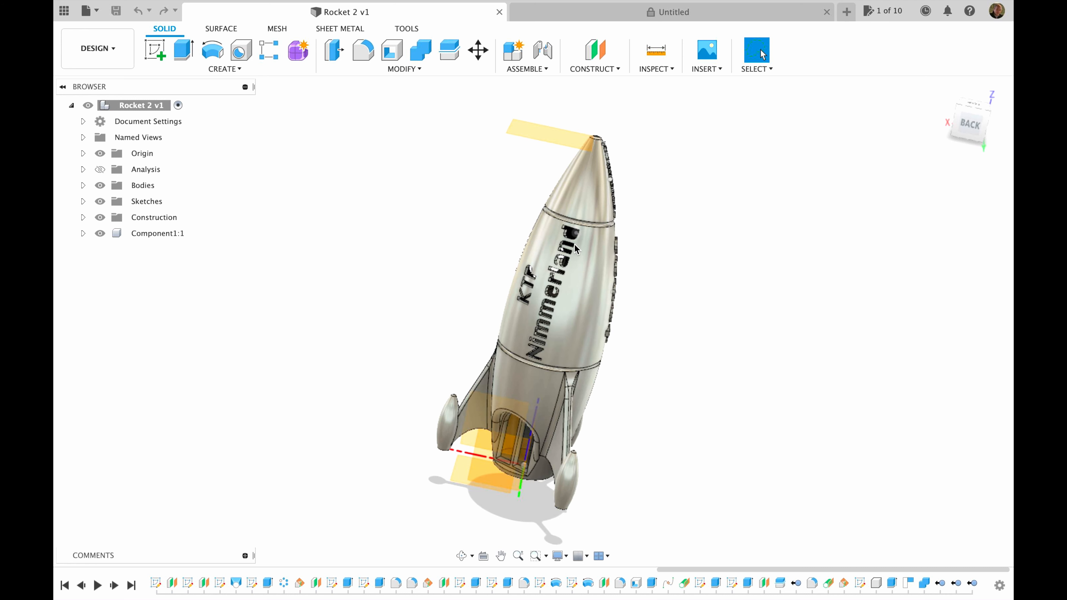
- Examine the finished rocket model from several sides, and look up the Loft and Circular Pattern commands
shift+middle_drag(539, 345, 486, 234)
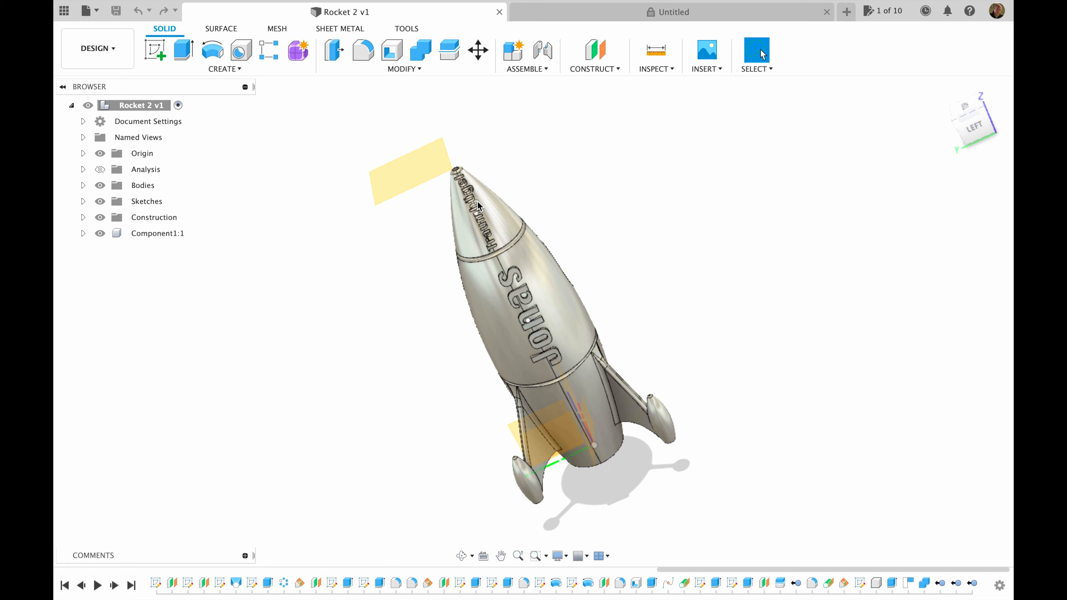
mouse_move(466, 181)
shift+middle_down()
mouse_move(555, 202)
mouse_move(622, 244)
mouse_move(668, 215)
shift+middle_up()
drag(968, 114, 920, 122)
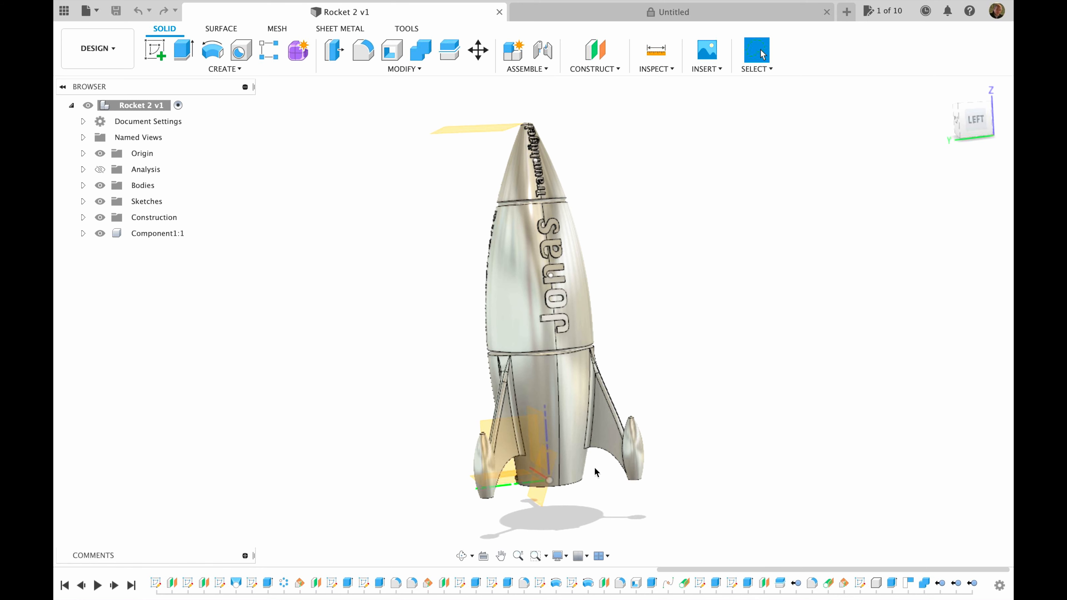
click(229, 70)
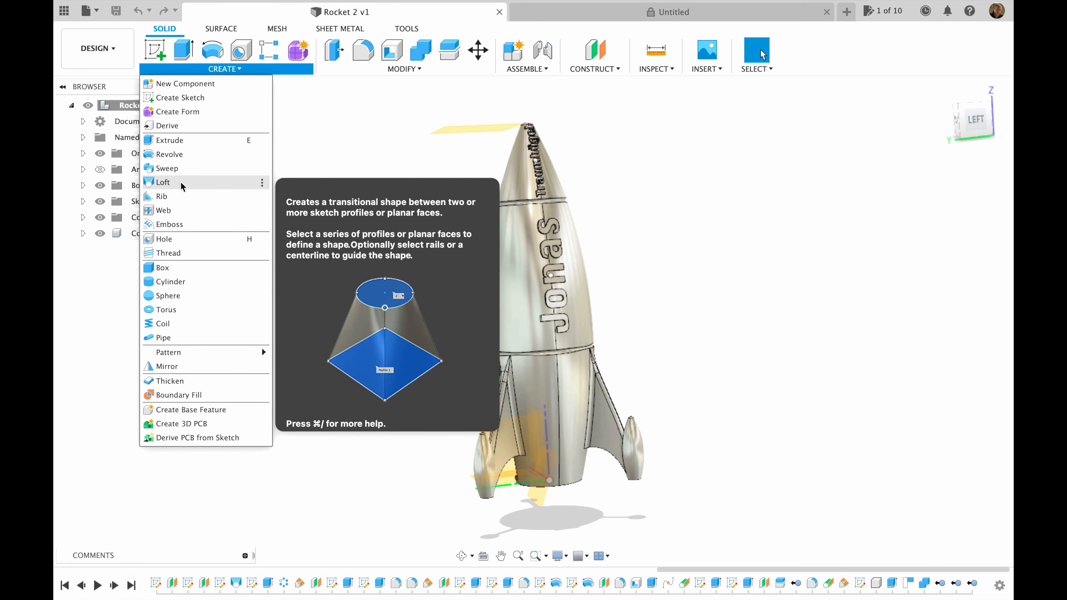
mouse_move(248, 352)
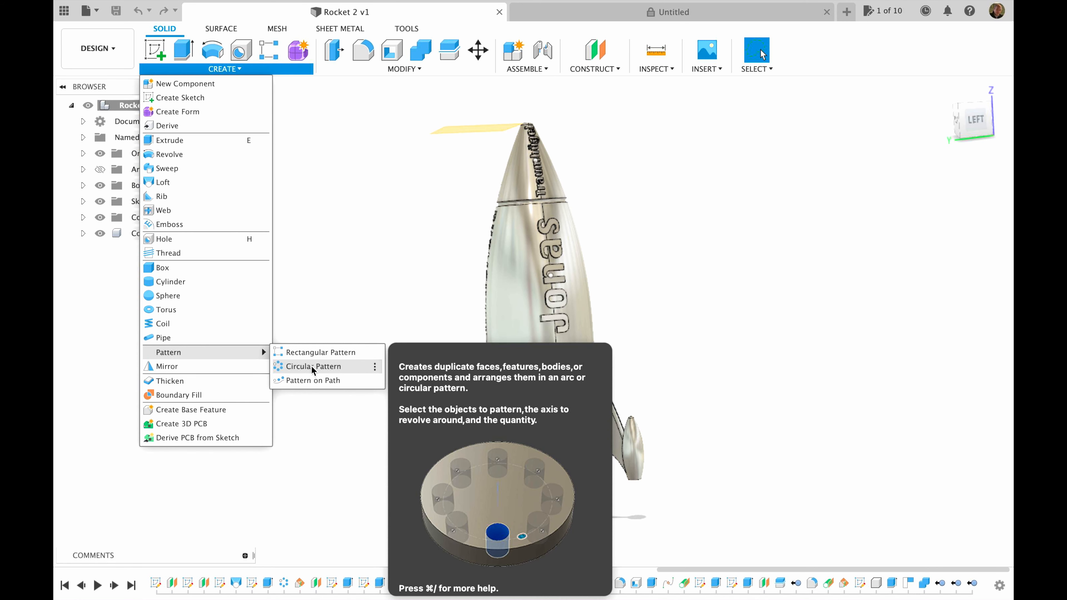
key(Escape)
mouse_move(962, 122)
mouse_down()
mouse_move(920, 145)
mouse_move(917, 180)
mouse_move(945, 214)
mouse_move(716, 429)
mouse_up()
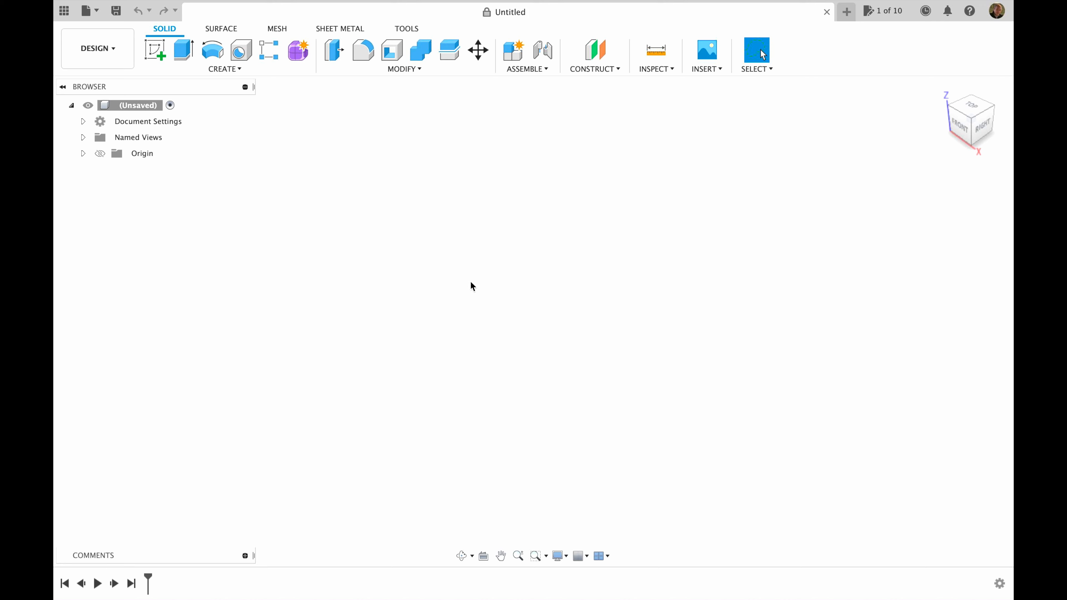
- Sketch a circle about 30 mm in diameter centred on the origin of the horizontal XY plane, and finish the sketch
click(159, 56)
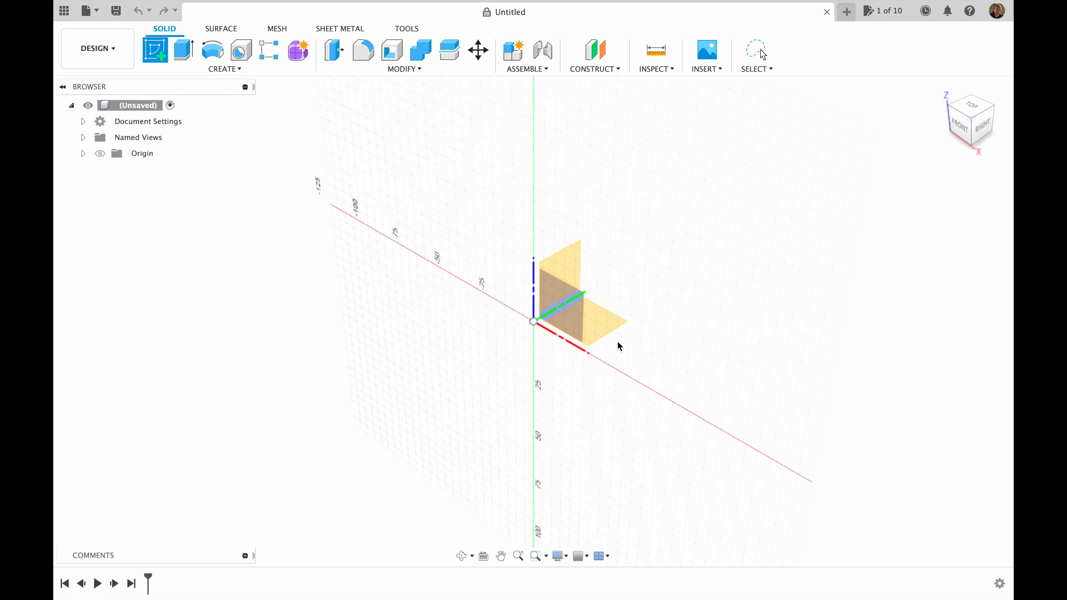
click(610, 327)
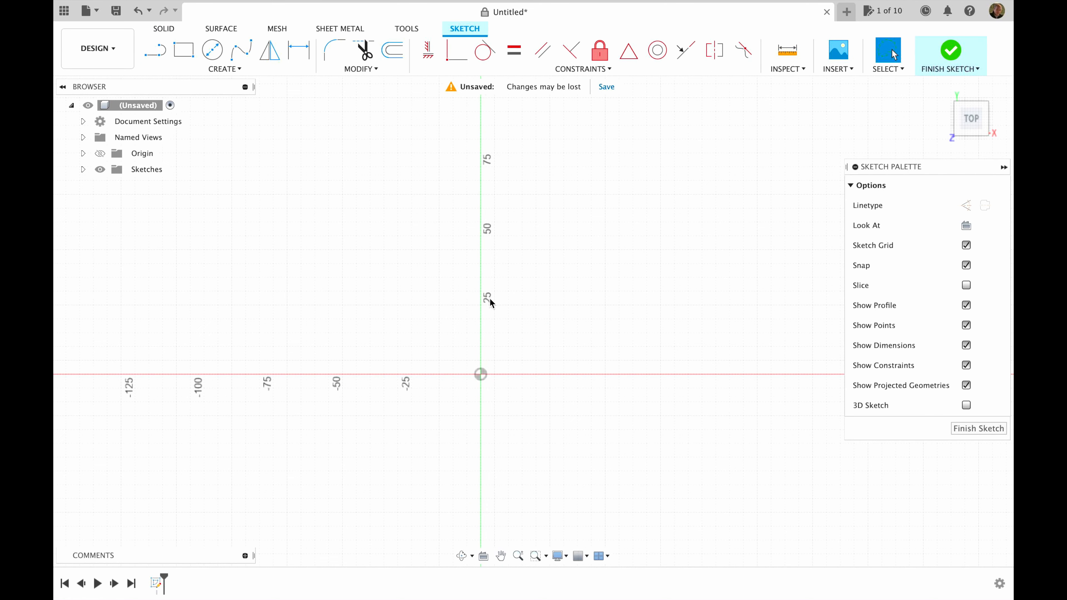
key(c)
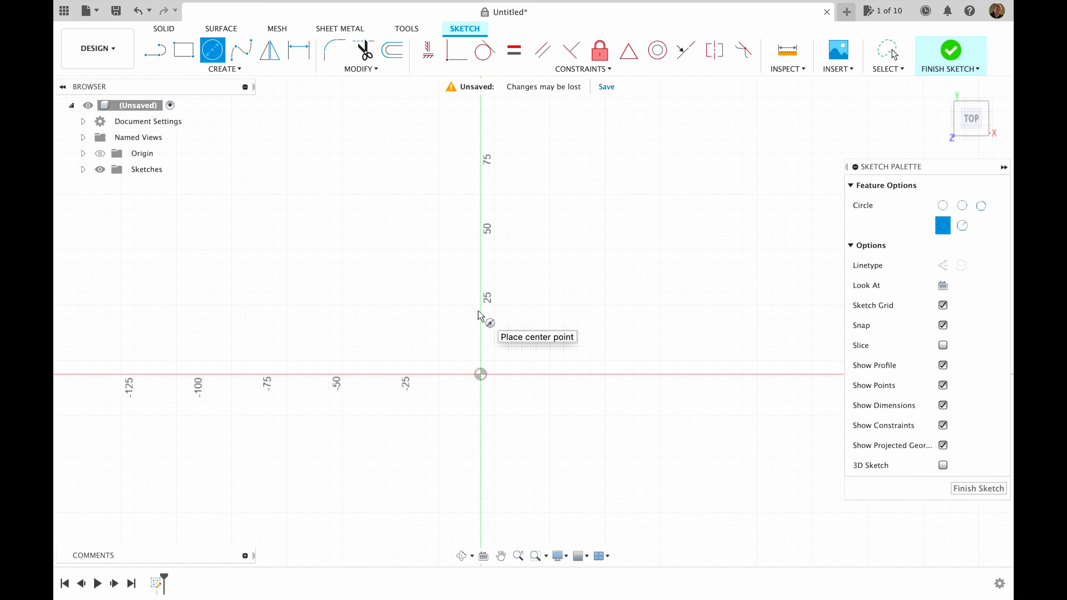
click(481, 374)
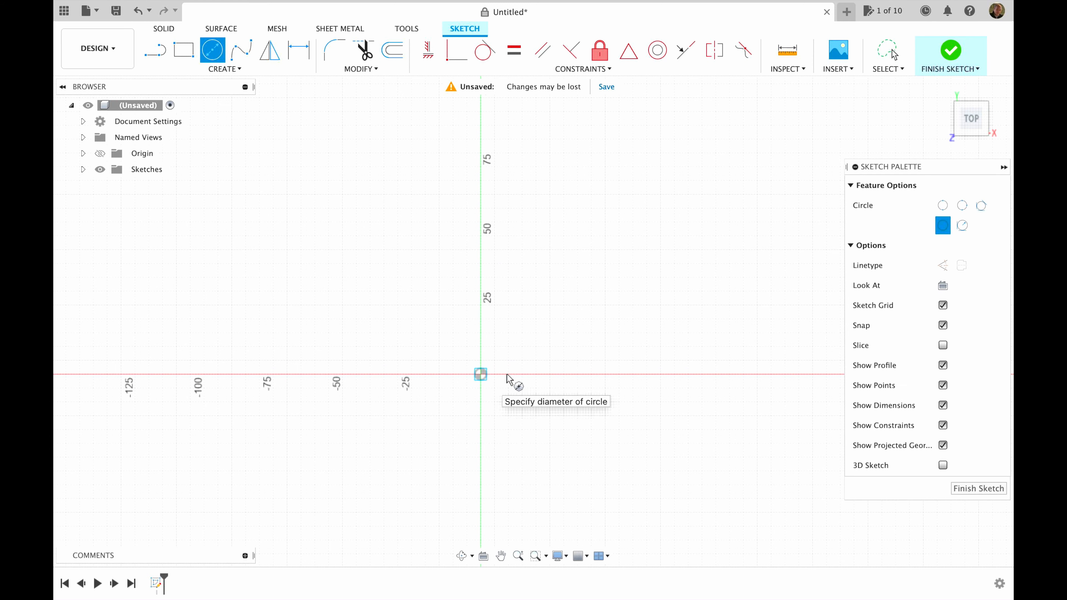
click(523, 376)
mouse_move(945, 90)
click(950, 56)
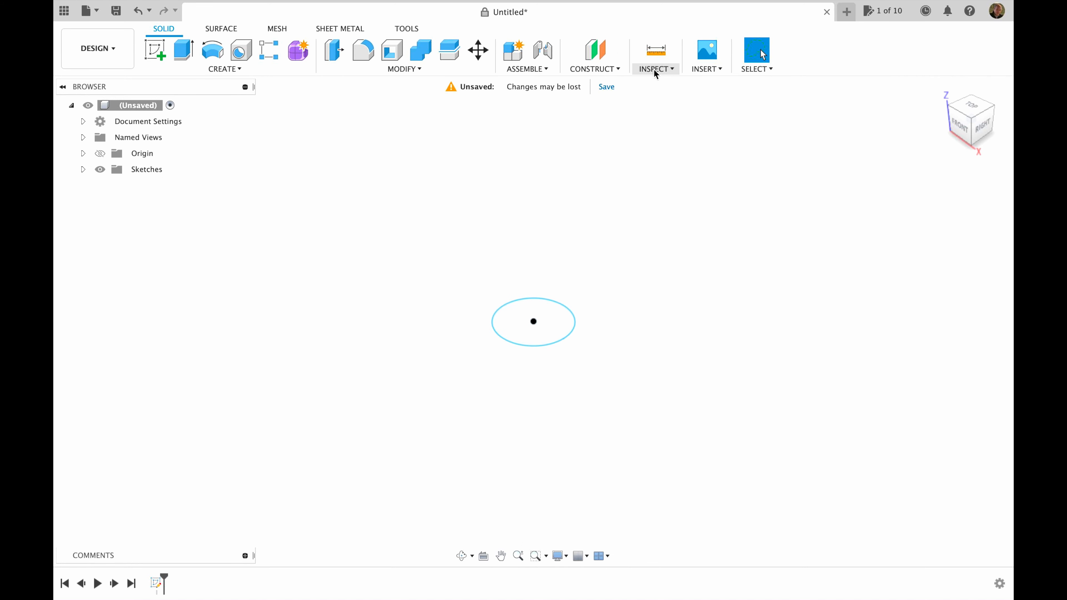
- Create an offset construction plane 80 mm above the XY plane
click(604, 52)
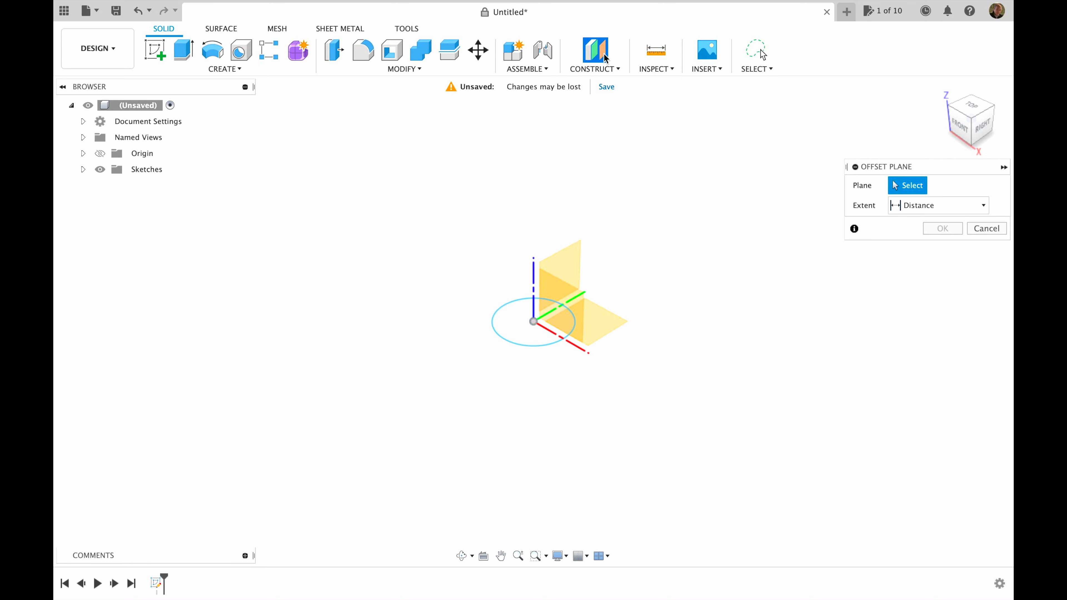
click(610, 326)
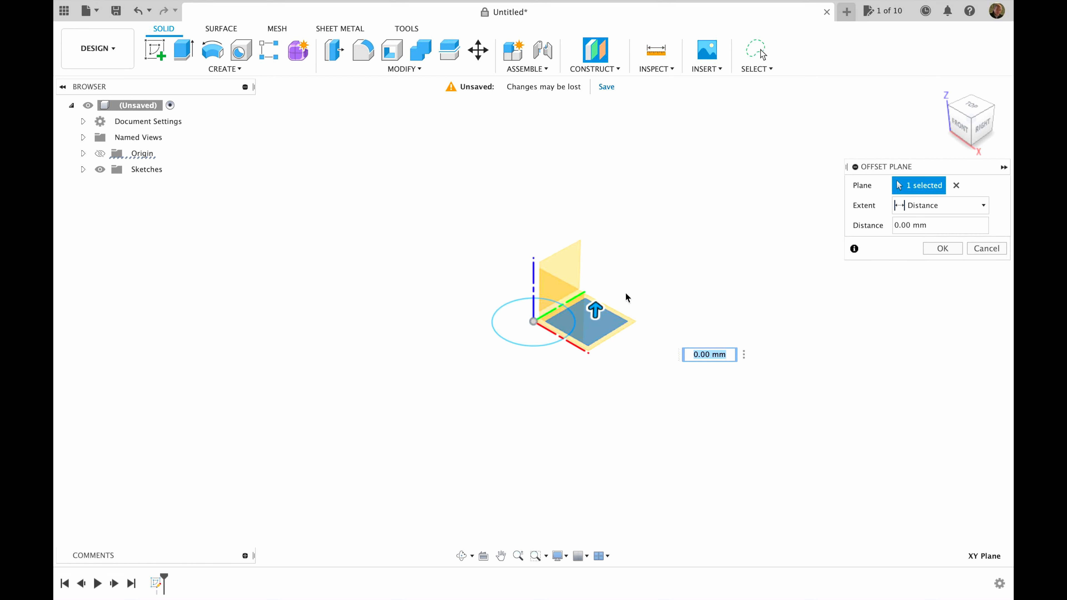
drag(595, 313, 605, 103)
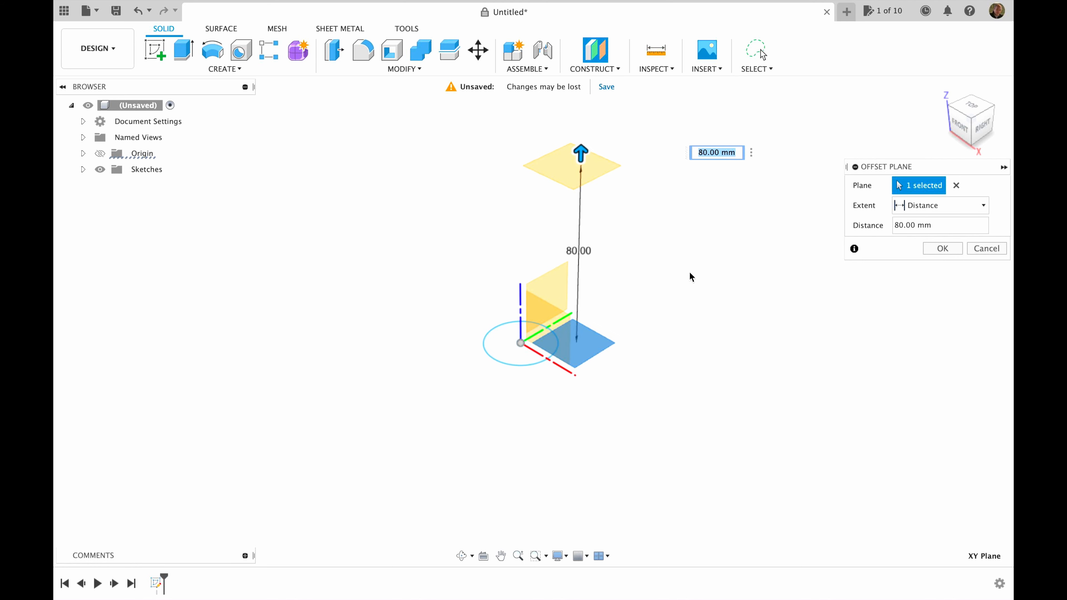
click(942, 248)
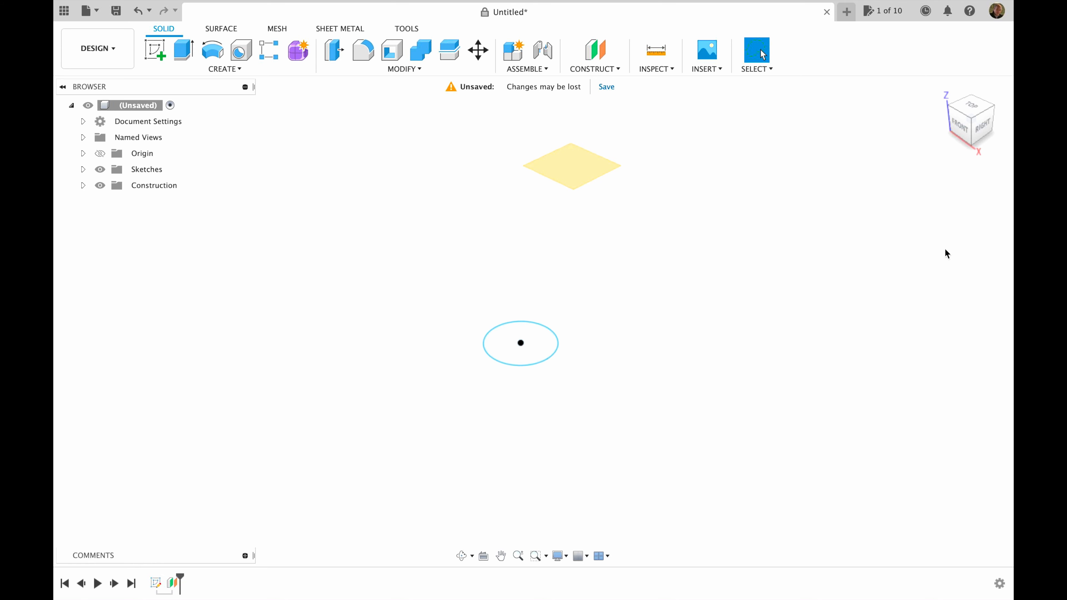
- Sketch an origin-centred circle about 44 mm in diameter on the 80 mm offset plane, and finish the sketch
click(155, 49)
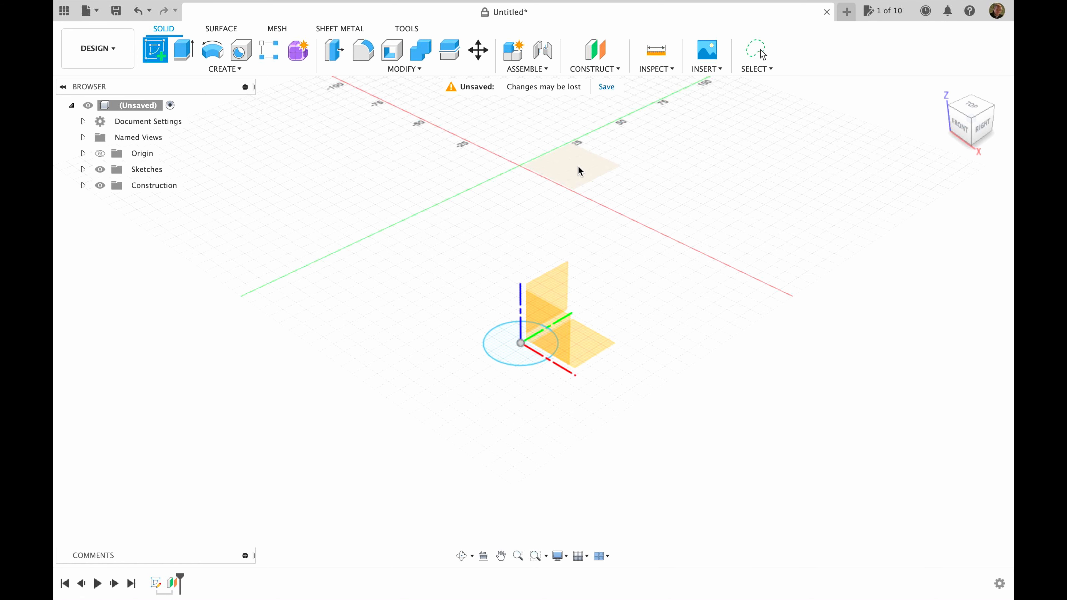
click(568, 173)
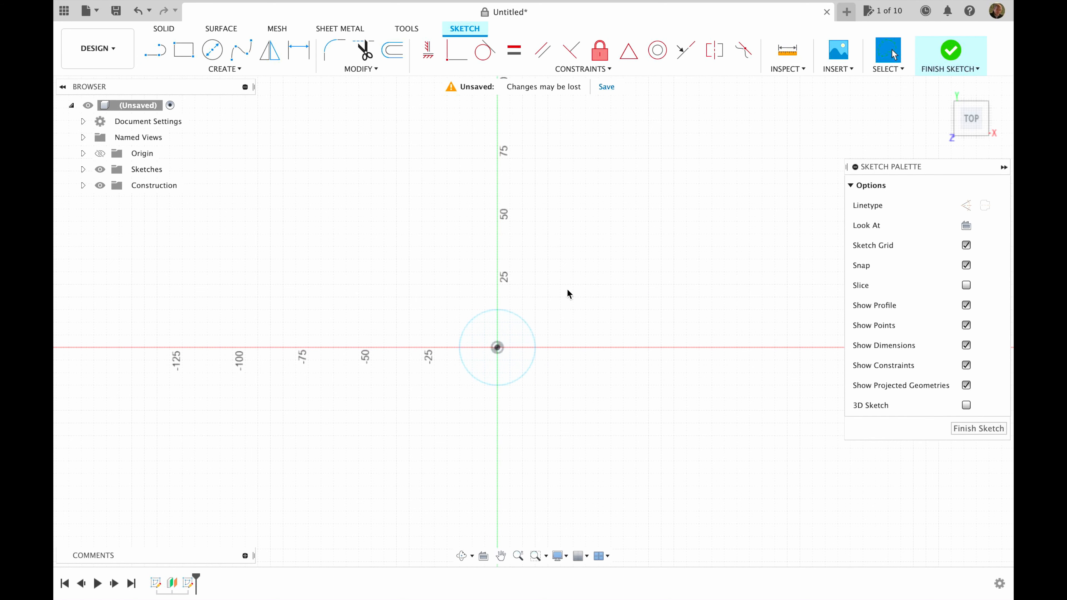
key(c)
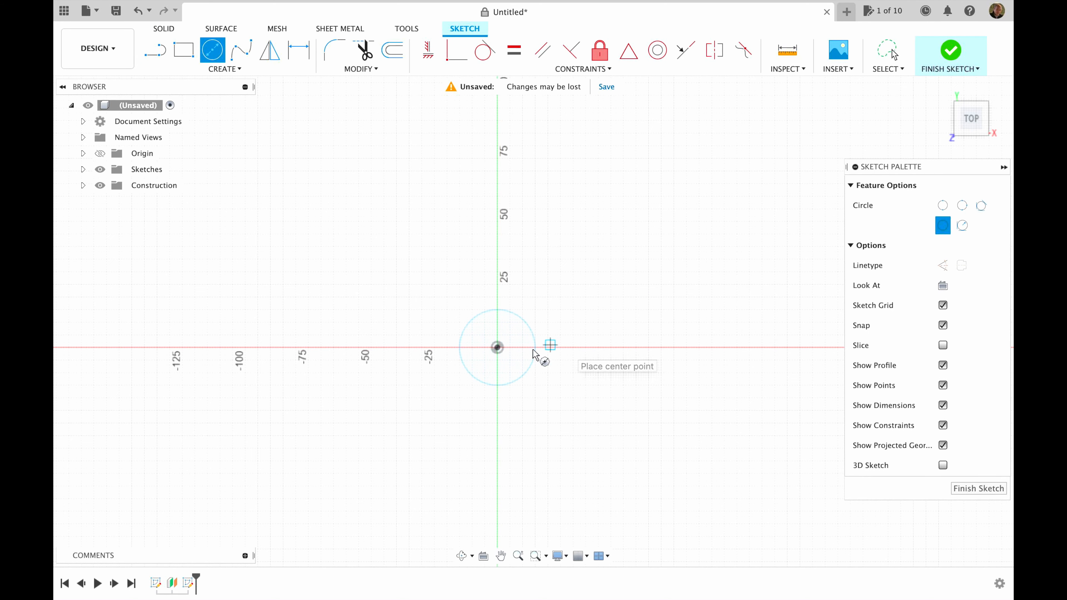
click(497, 347)
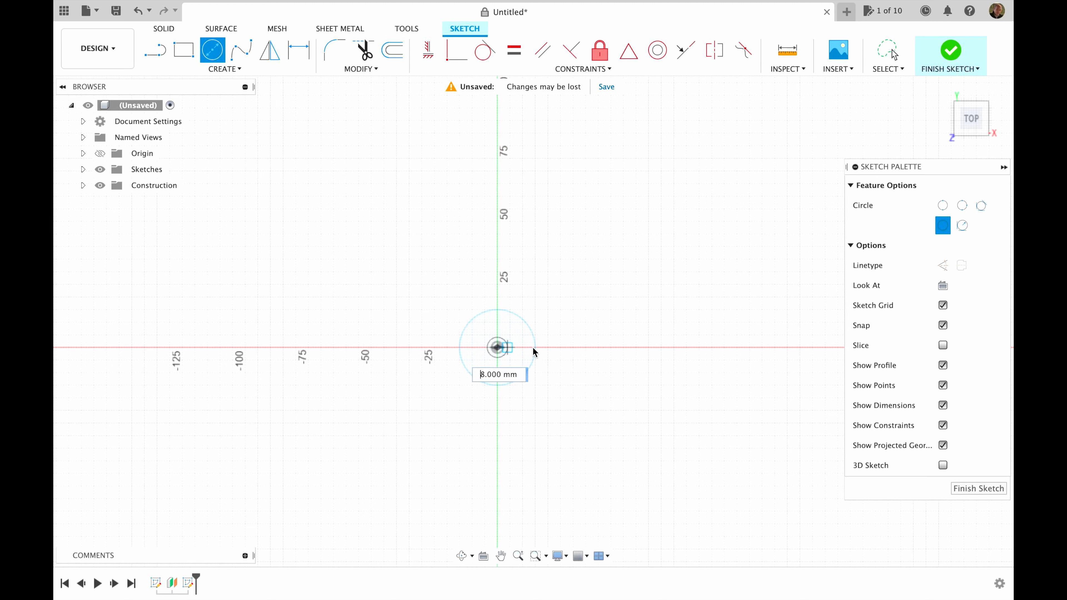
click(554, 348)
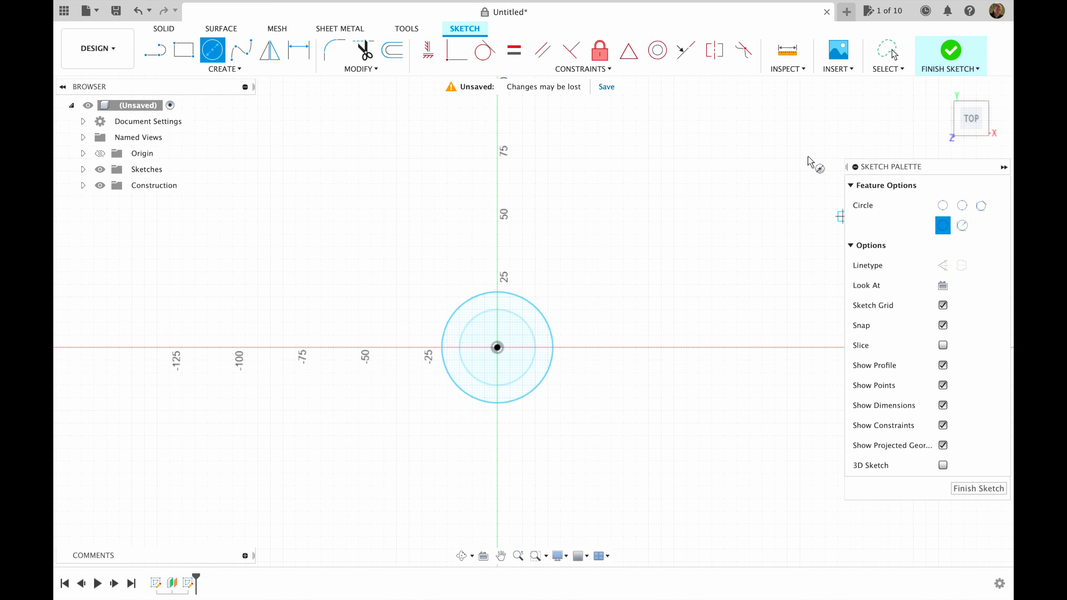
click(950, 50)
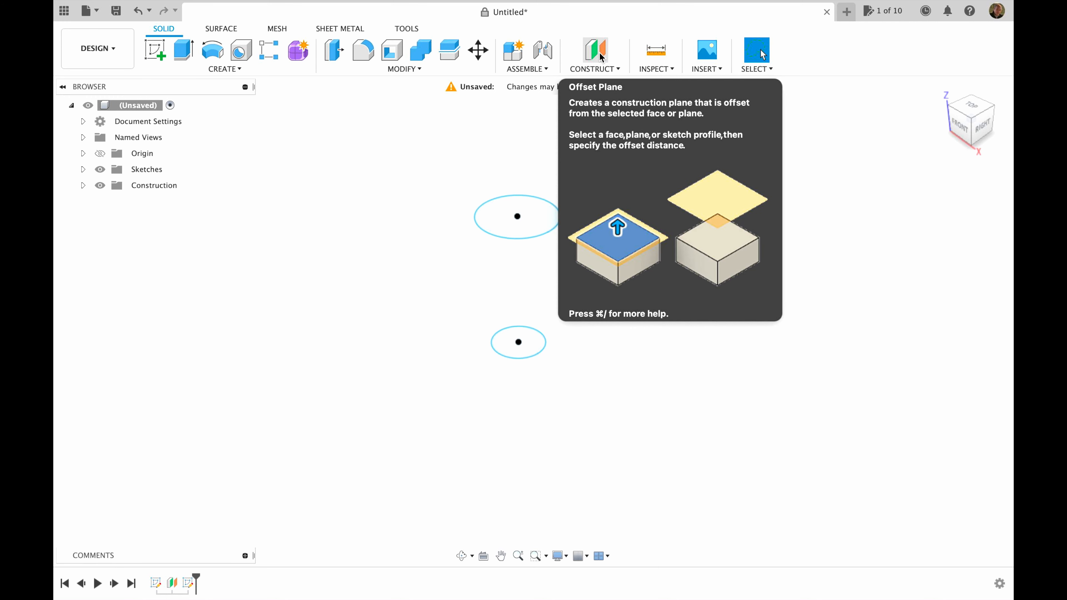
- Create a second offset construction plane 130 mm above the XY plane
click(600, 57)
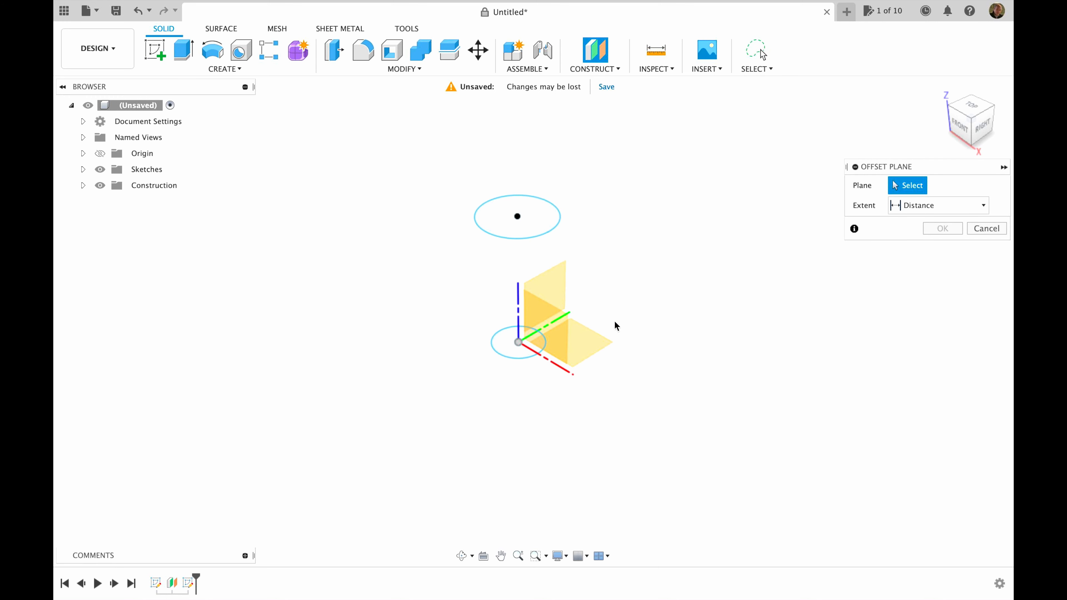
click(586, 344)
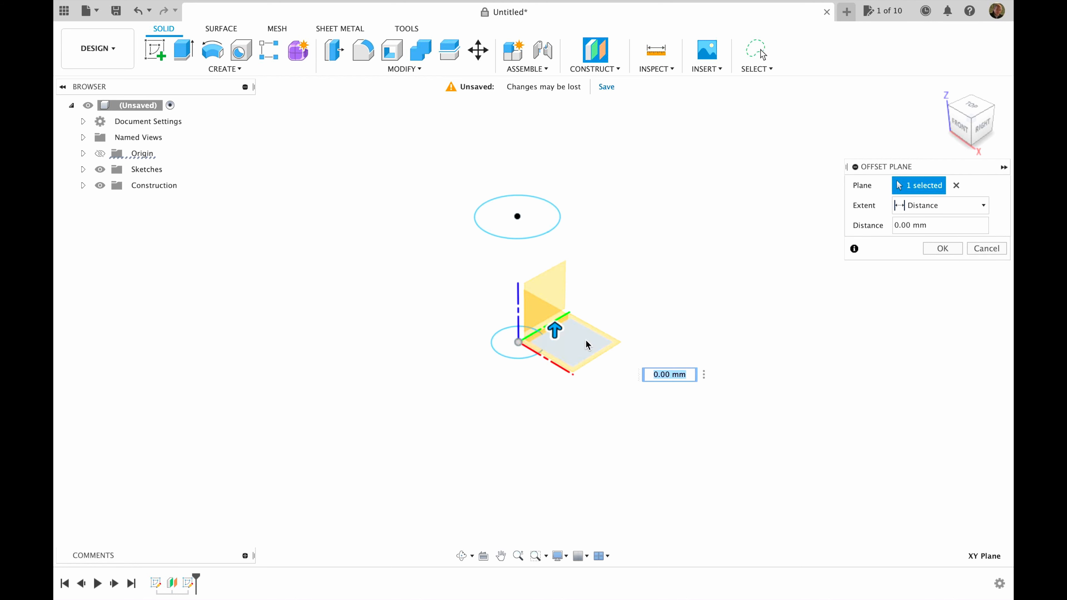
drag(554, 334, 557, 171)
click(960, 126)
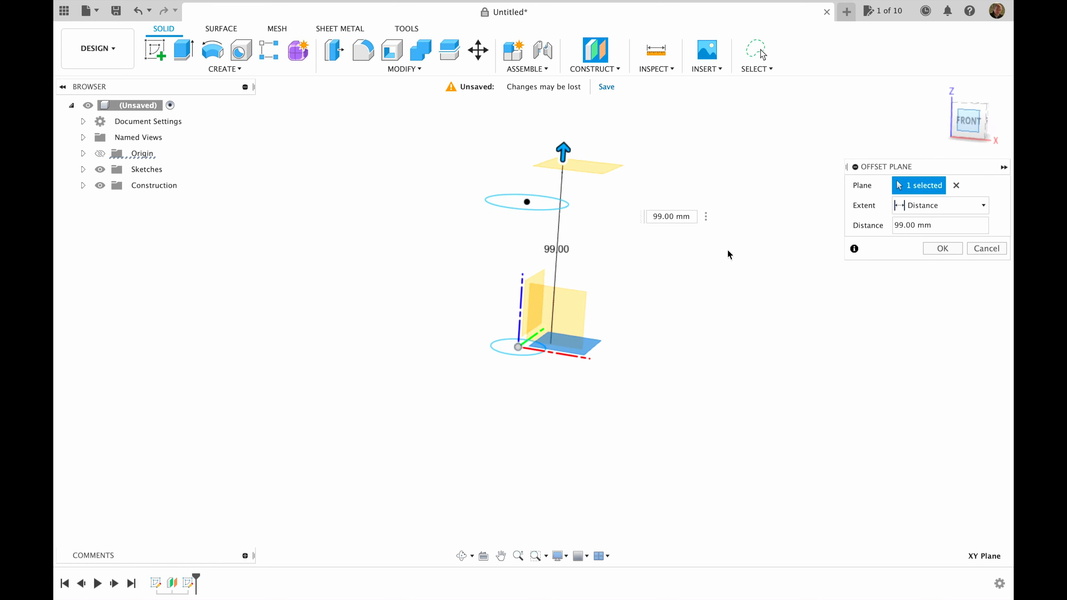
drag(546, 152, 548, 111)
key(F6)
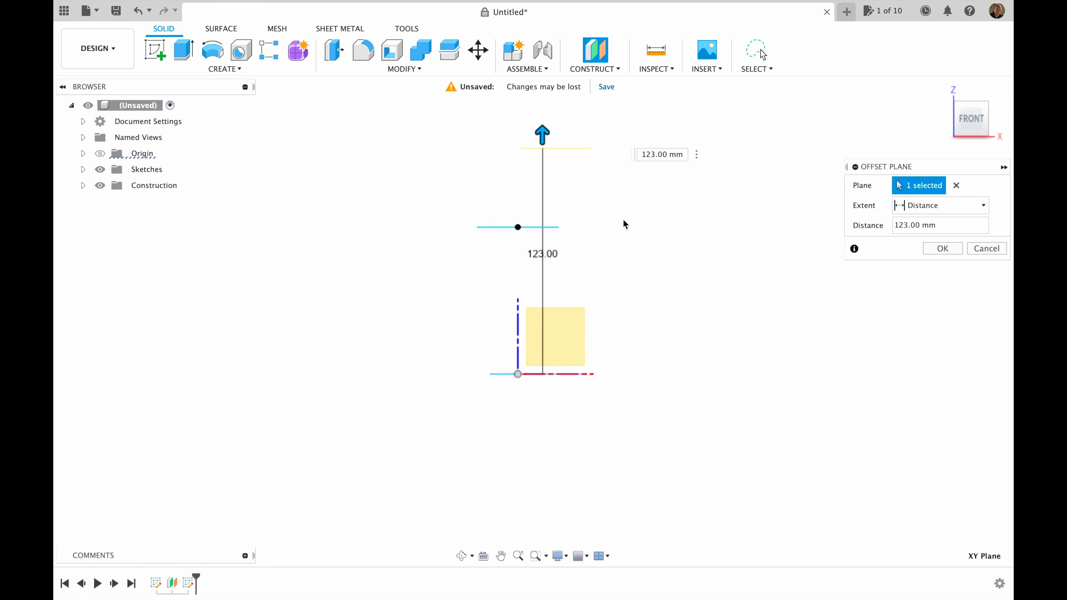
drag(533, 217, 533, 206)
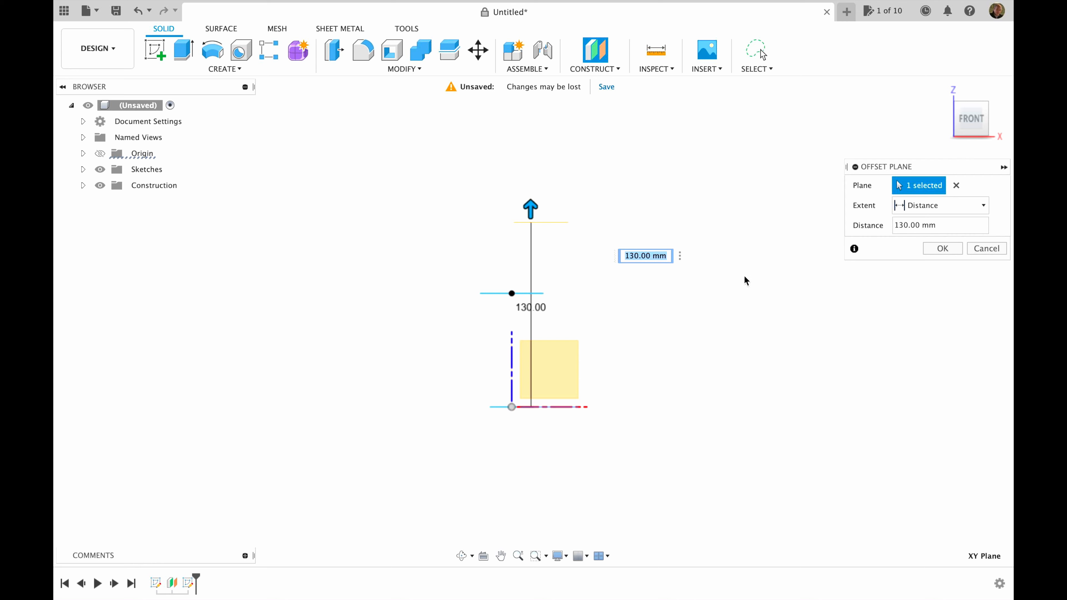
click(942, 248)
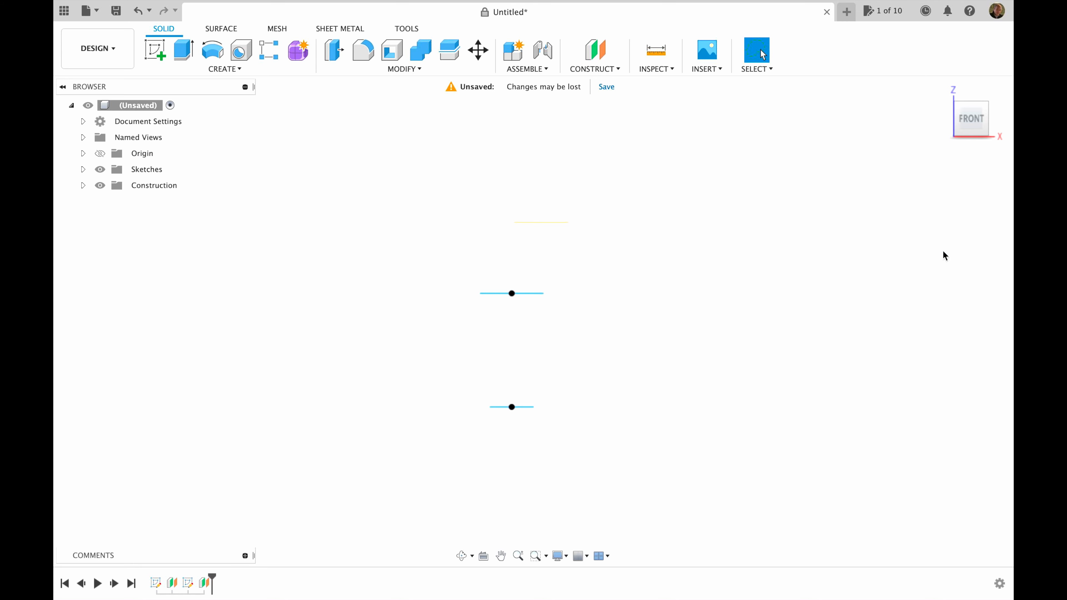
- Sketch a 4 mm diameter circle centred on the origin of the 130 mm offset plane, and finish the sketch
click(940, 87)
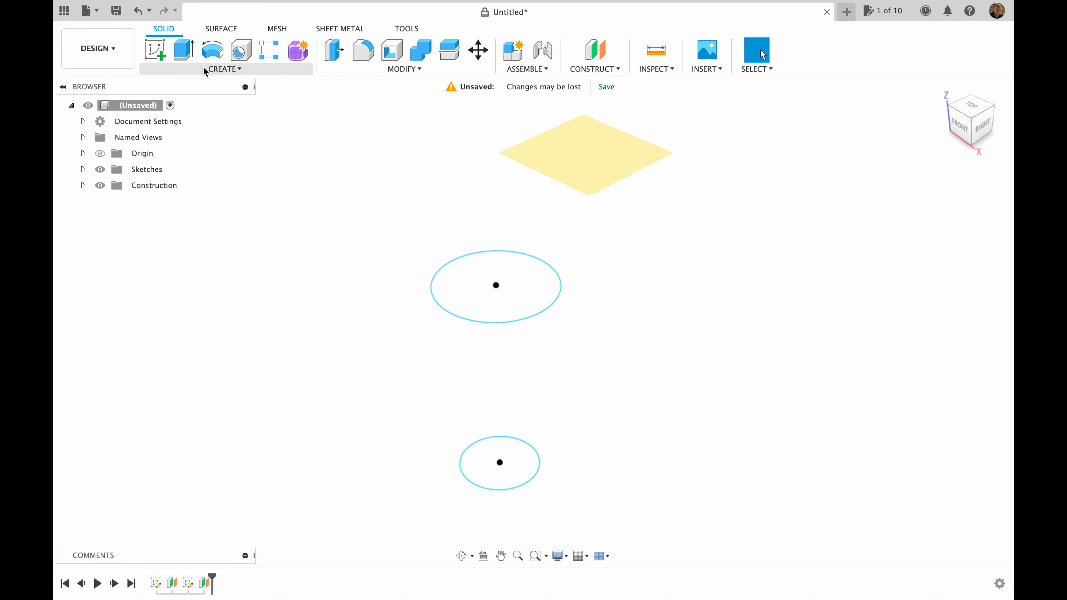
click(210, 69)
click(156, 54)
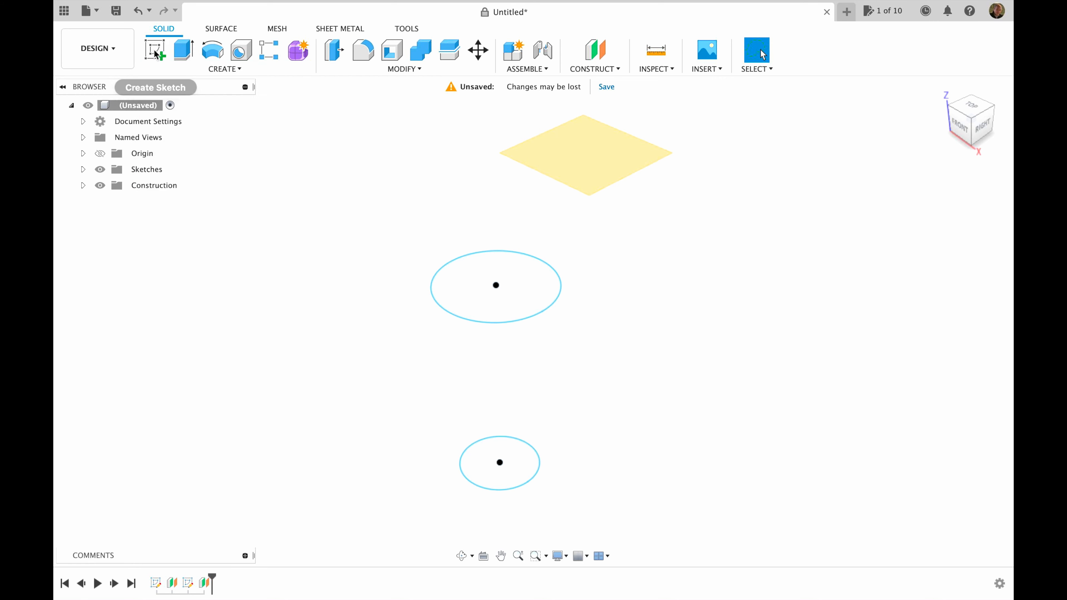
click(562, 159)
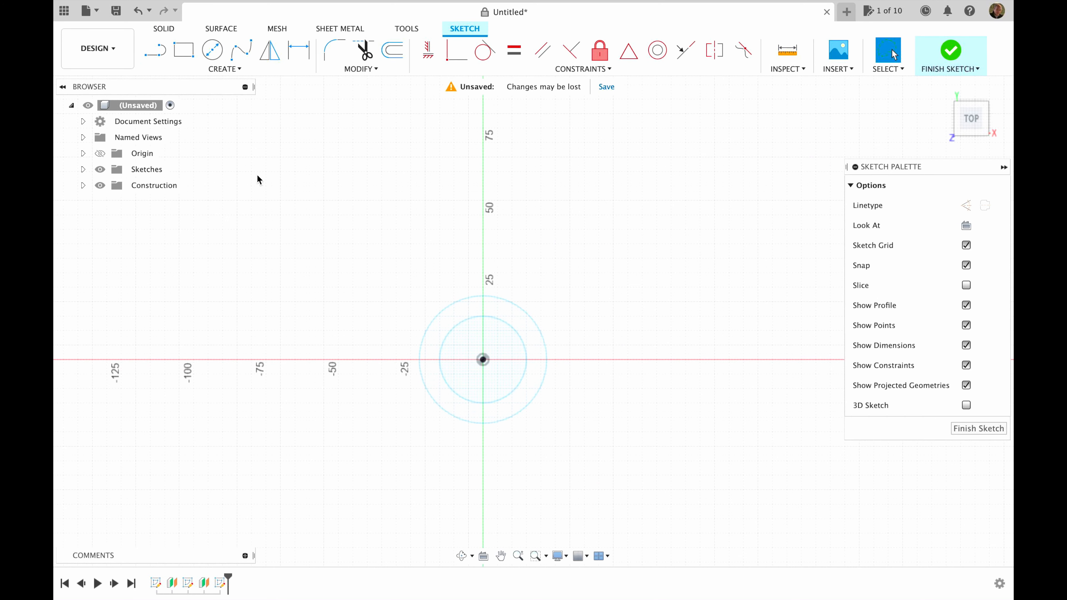
key(c)
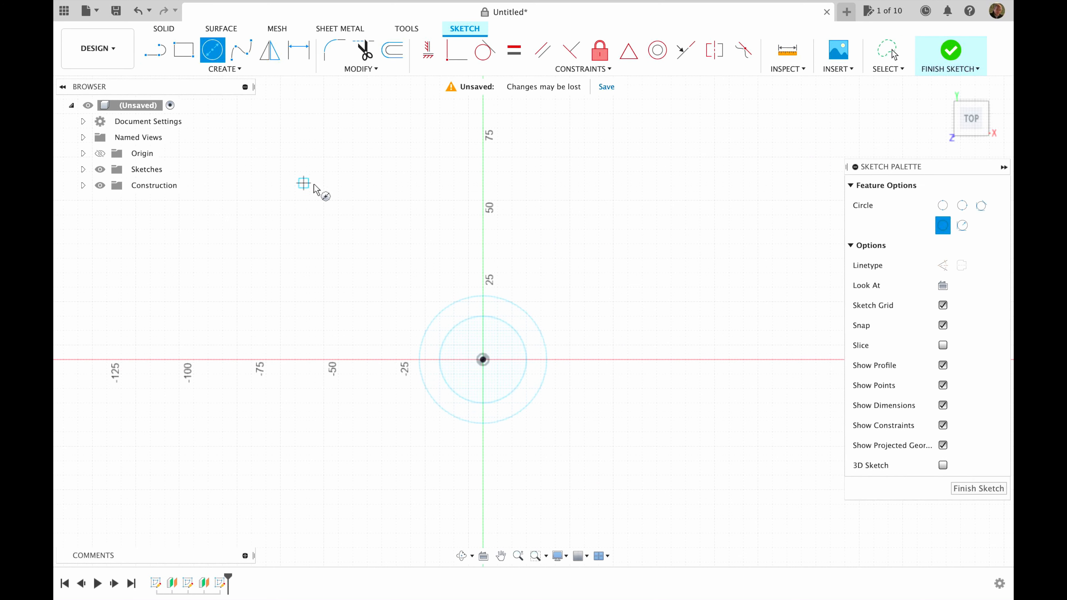
click(483, 360)
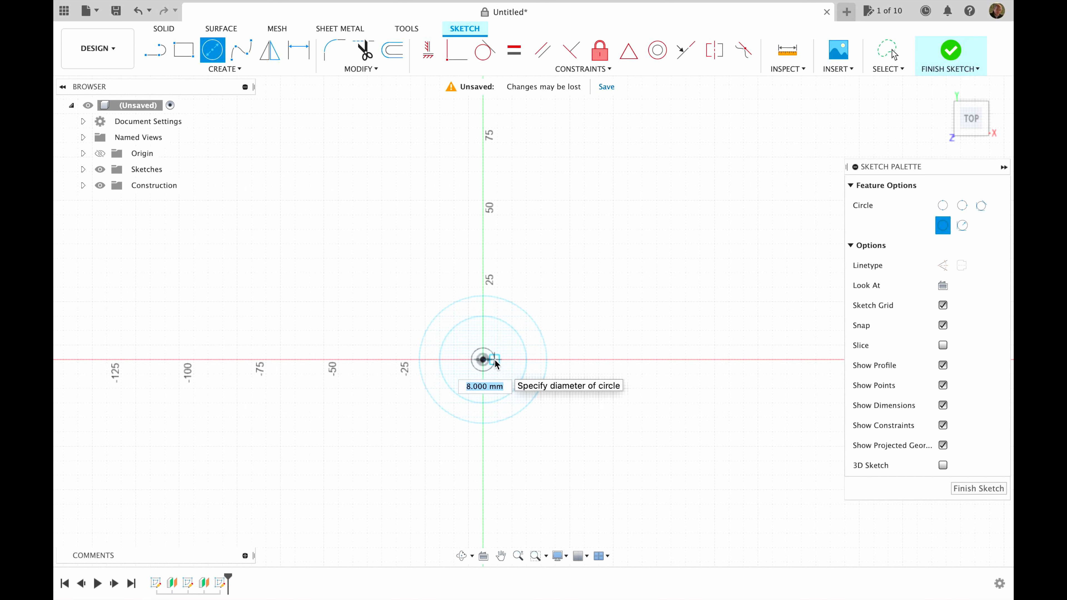
text(4)
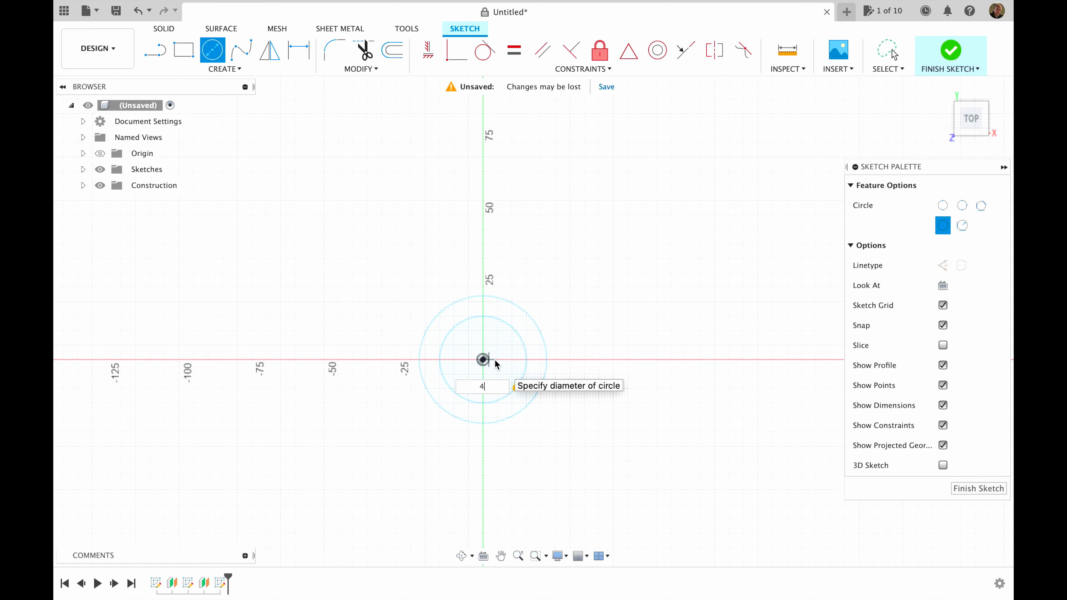
key(Return)
key(Escape)
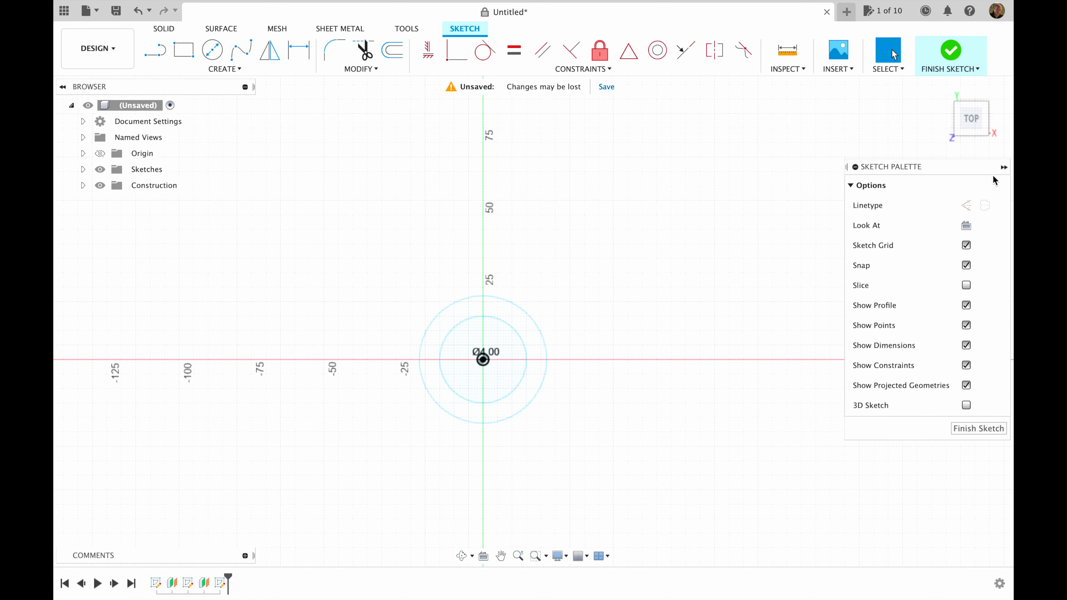
click(949, 53)
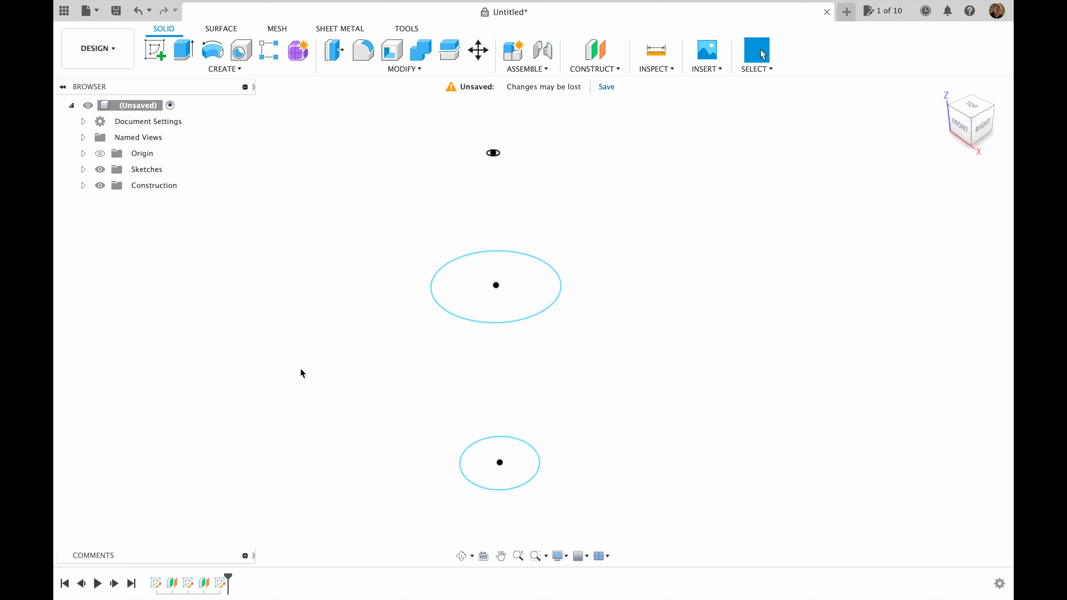
- Loft a new body through the three circle profiles, from the base circle through the middle one to the small tip circle
click(191, 69)
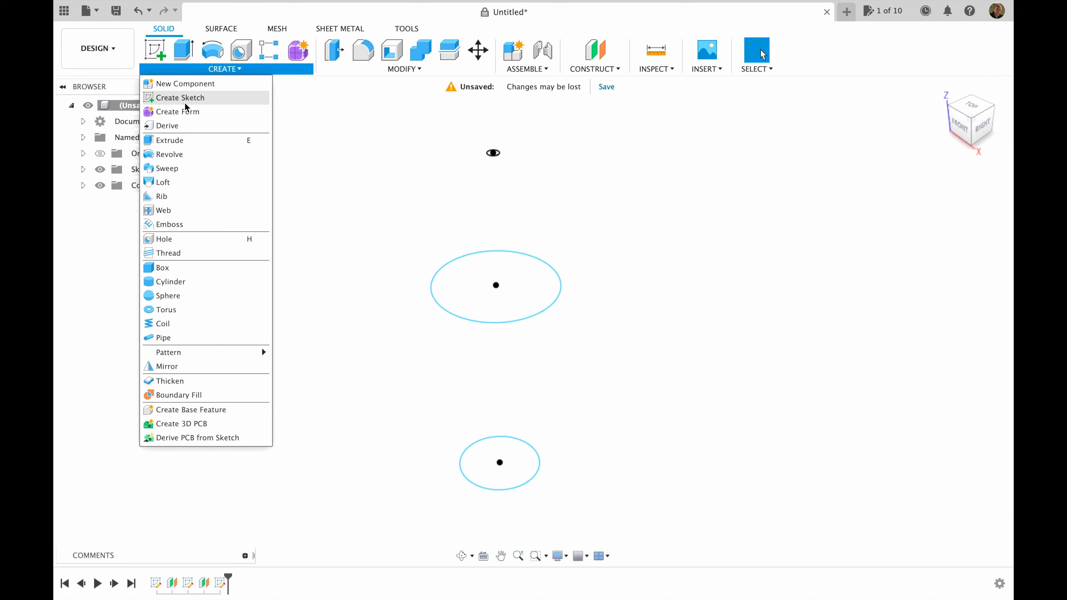
click(162, 183)
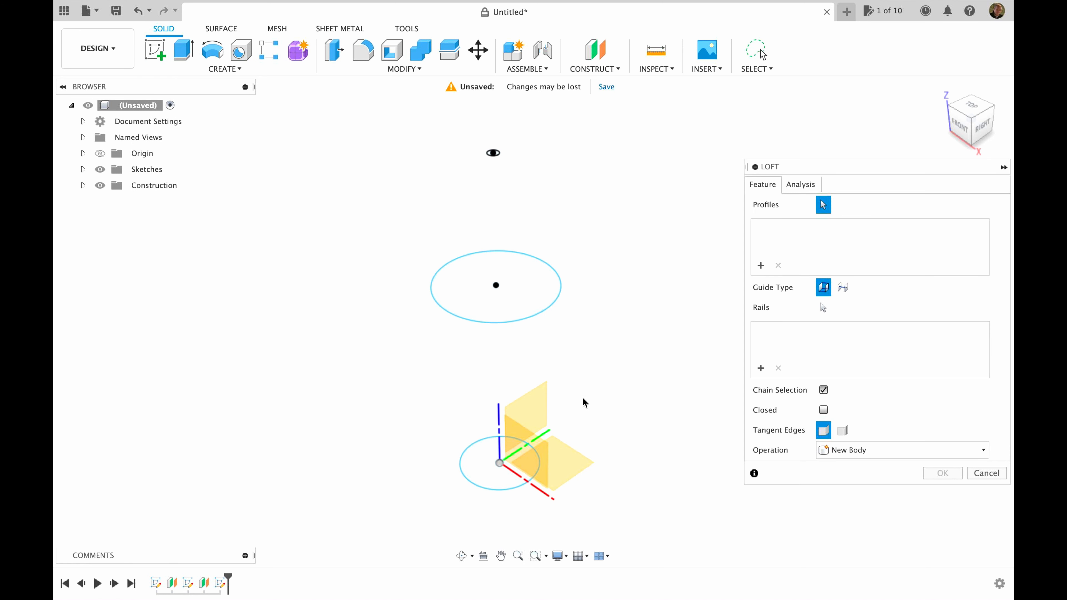
click(481, 470)
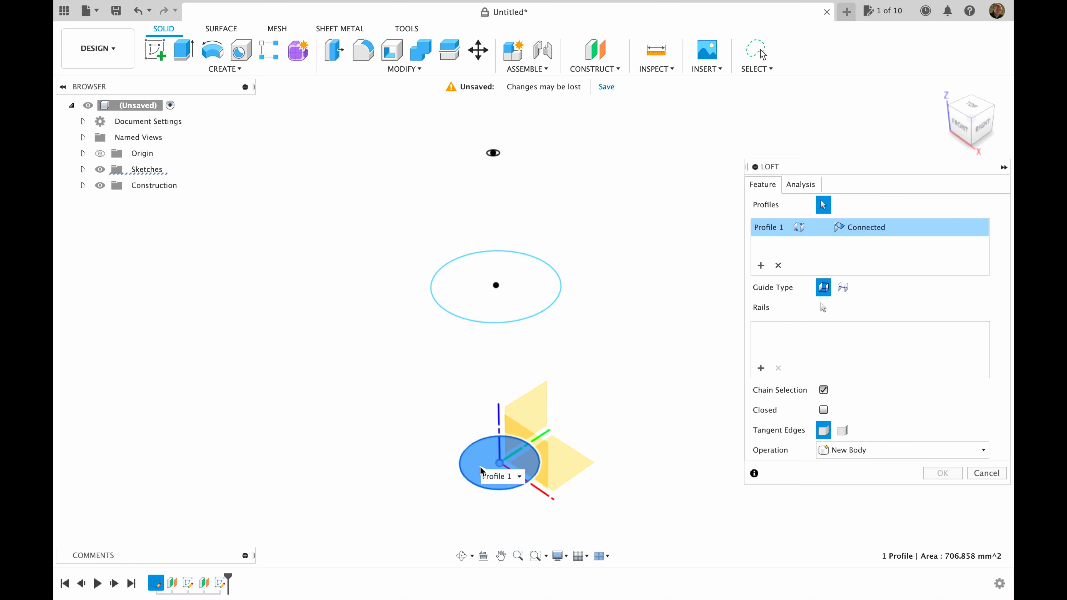
click(527, 286)
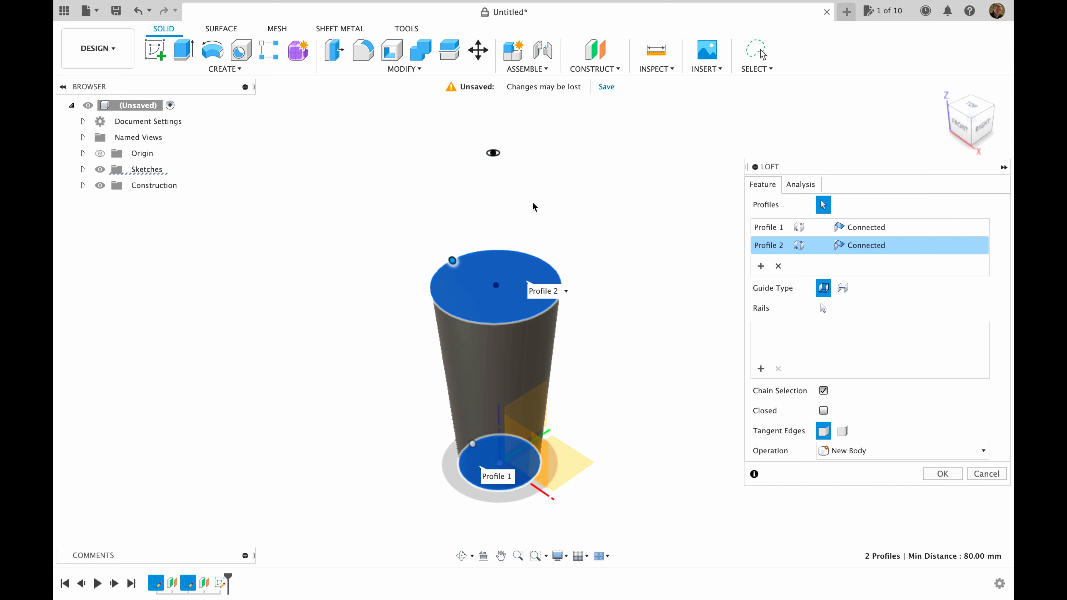
scroll(526, 169, up, 5)
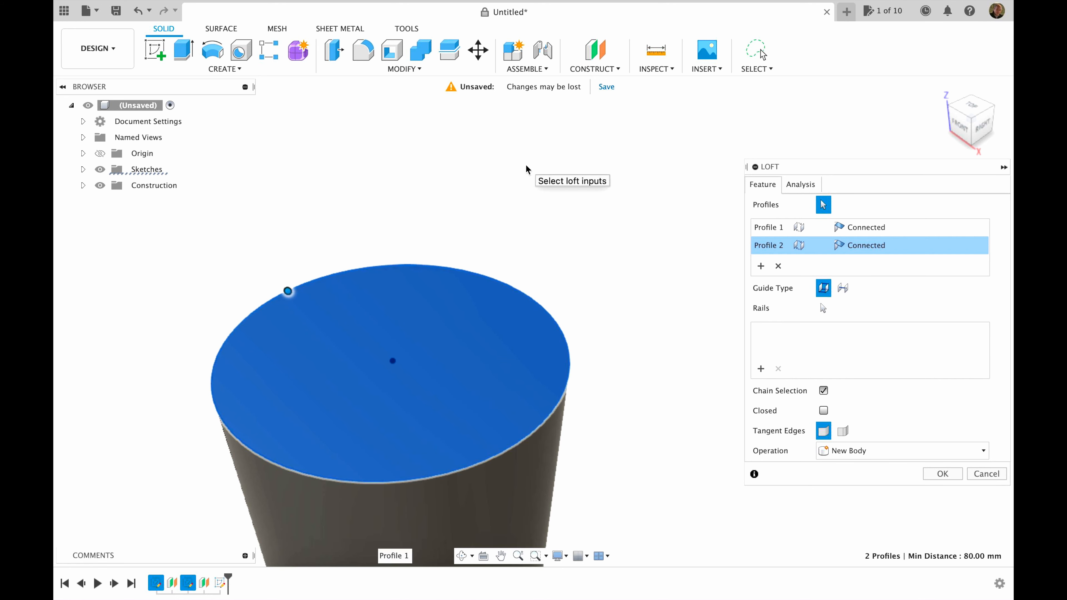
scroll(526, 166, up, 3)
scroll(526, 166, up, 2)
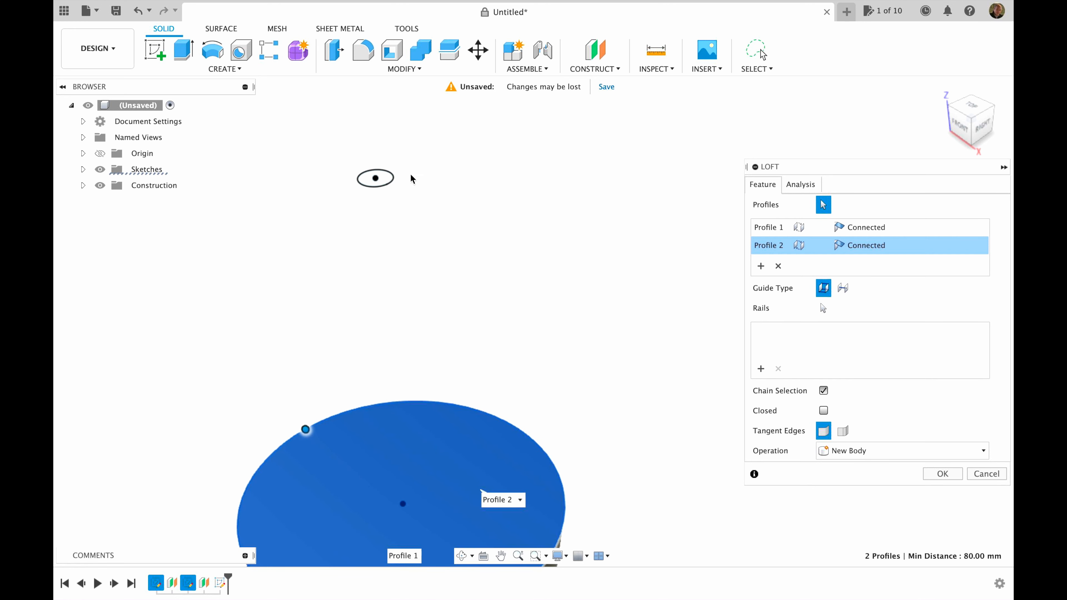
click(385, 179)
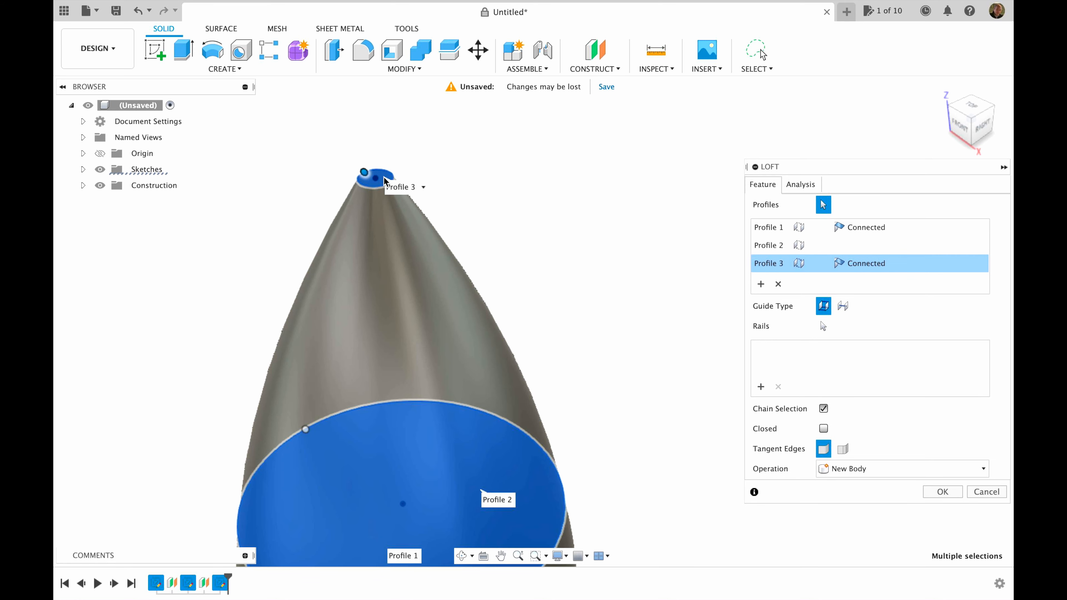
scroll(682, 312, down, 5)
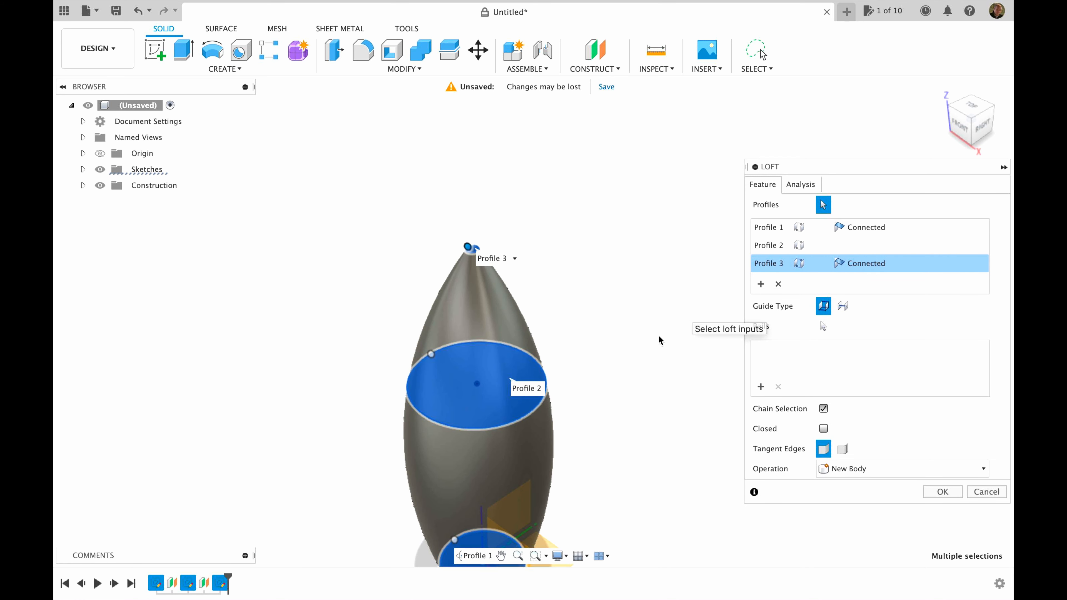
scroll(625, 395, down, 2)
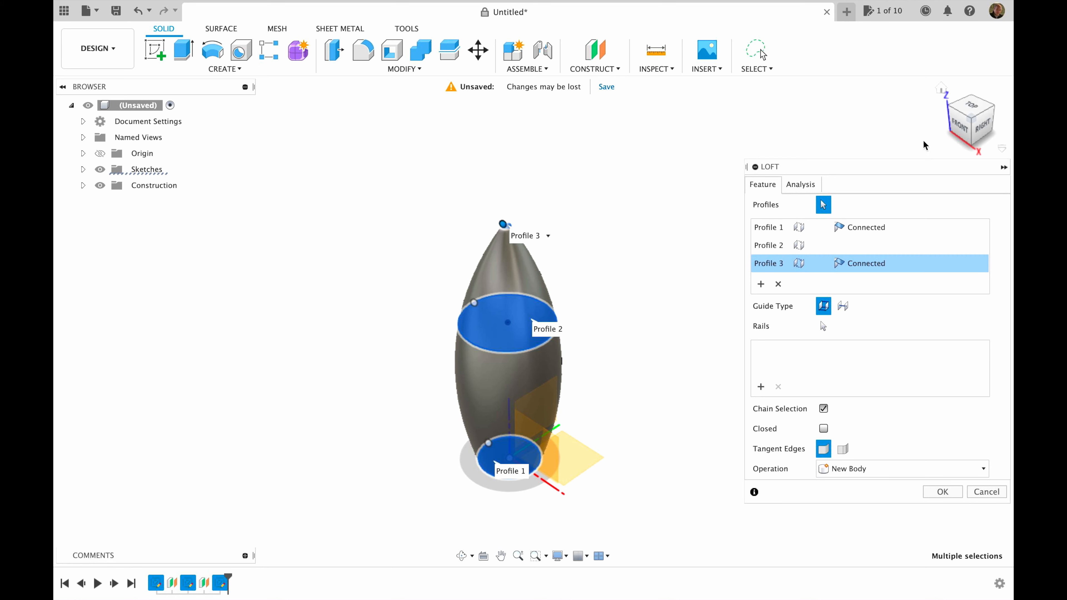
click(936, 494)
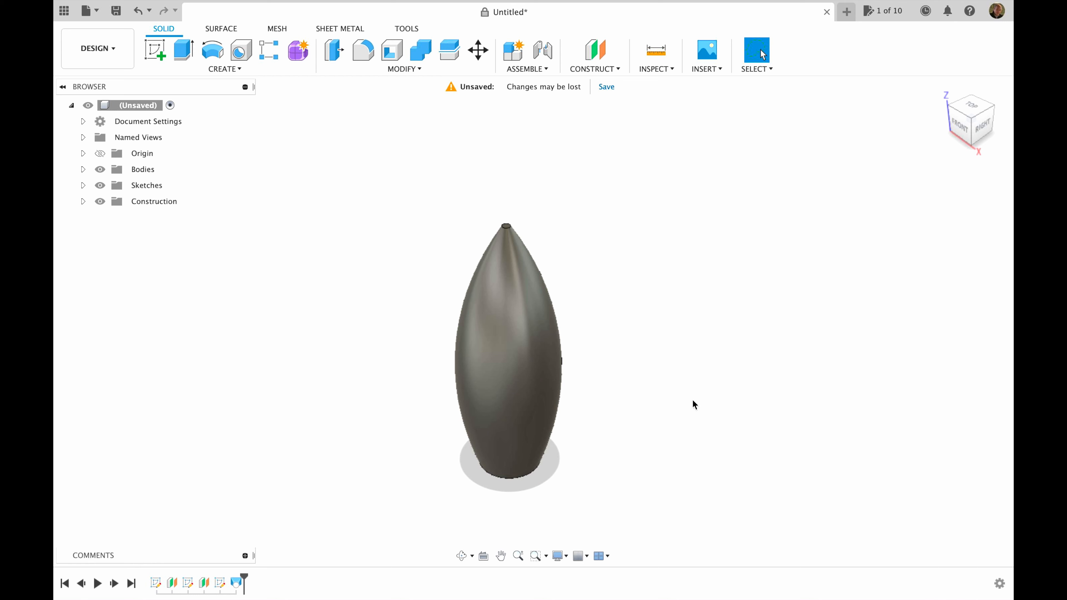
- Start a sketch on the front XZ plane and draw a short horizontal line on the X axis just outside the rocket's base
mouse_move(533, 321)
shift+middle_down()
mouse_move(479, 323)
mouse_move(537, 361)
mouse_move(584, 422)
shift+middle_up()
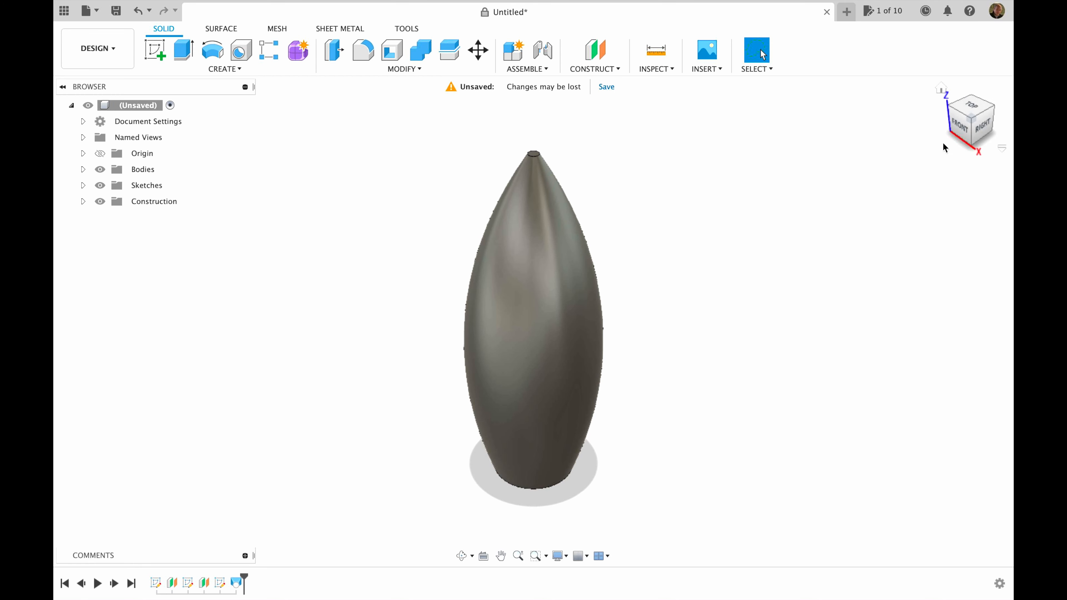
click(958, 128)
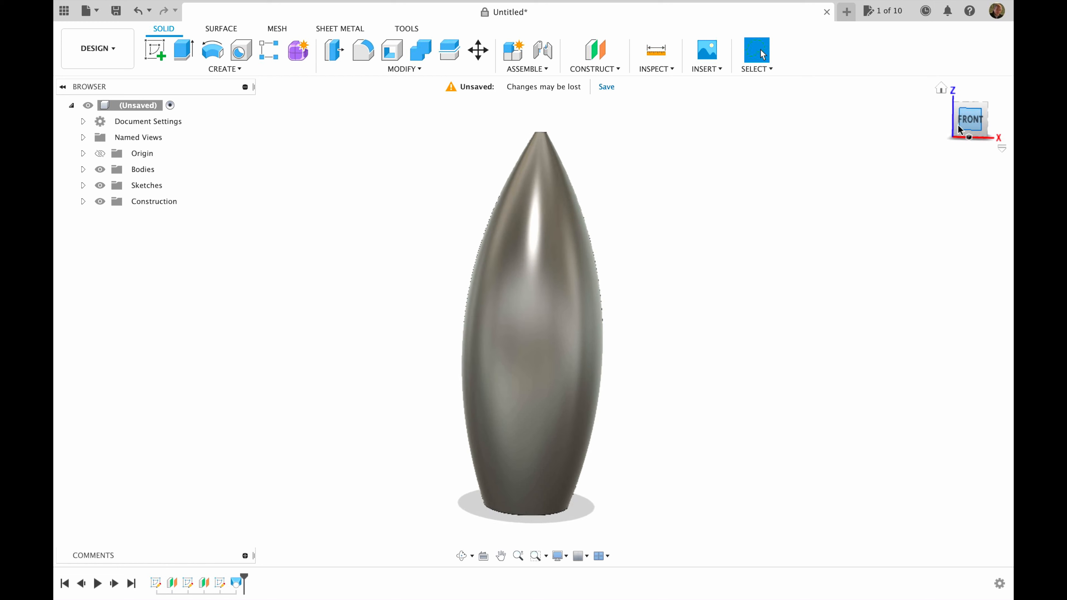
click(150, 45)
click(570, 471)
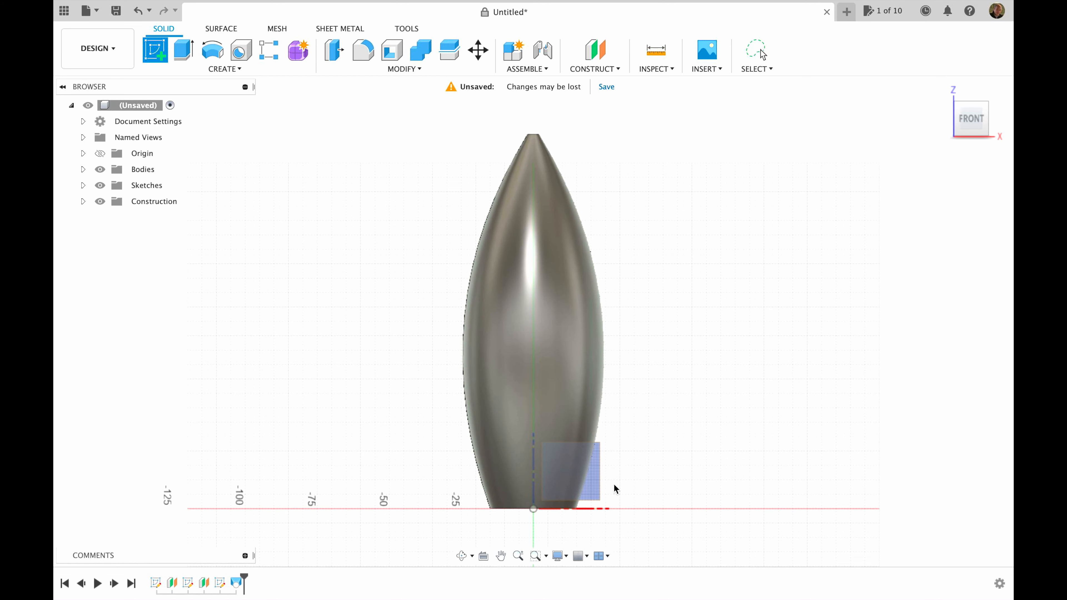
click(547, 457)
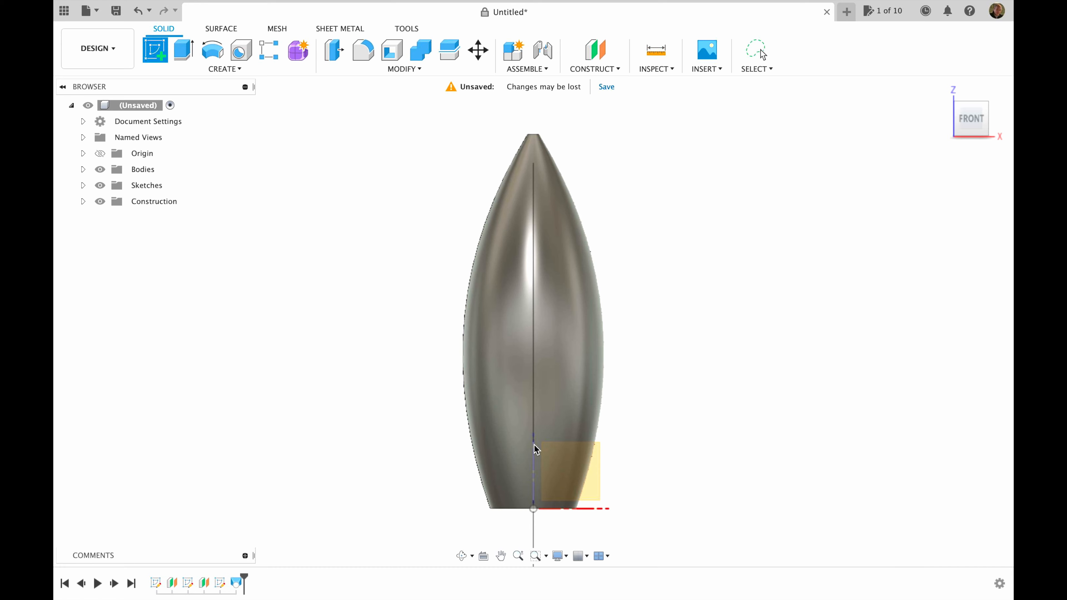
click(595, 483)
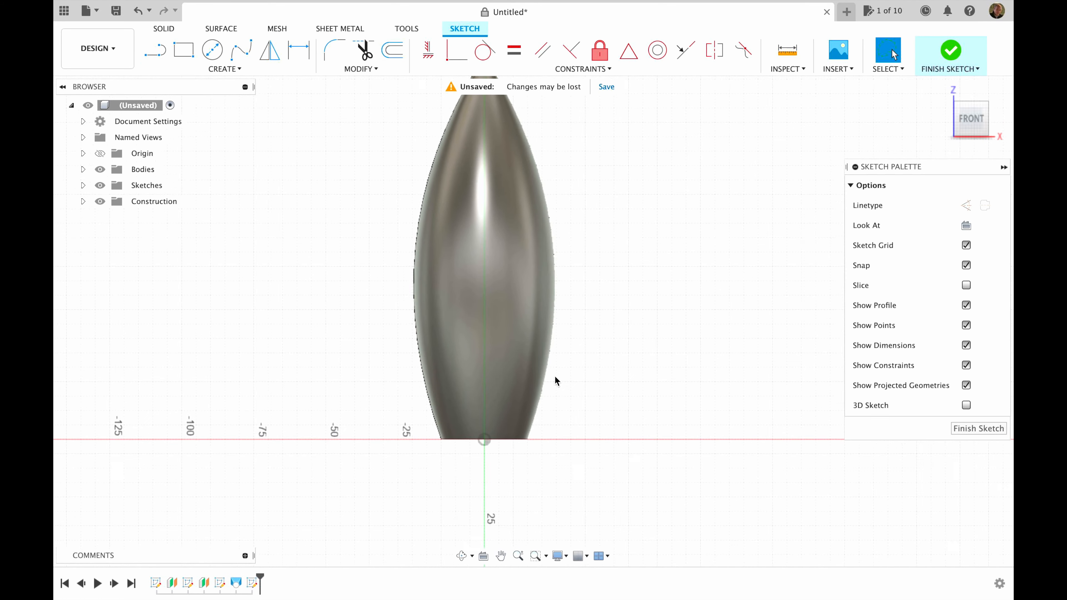
scroll(554, 380, up, 3)
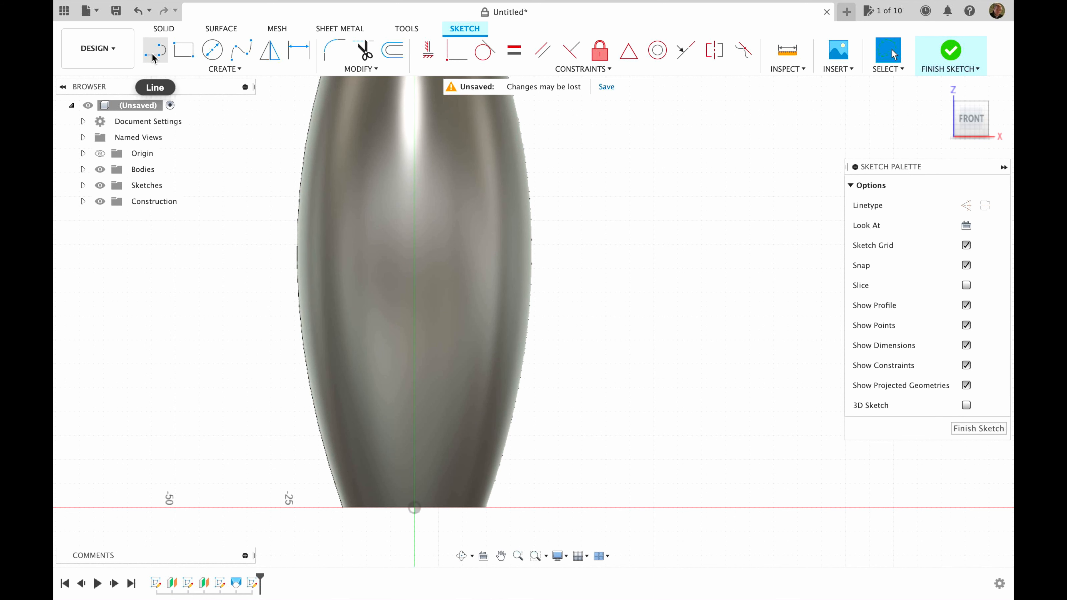
click(153, 57)
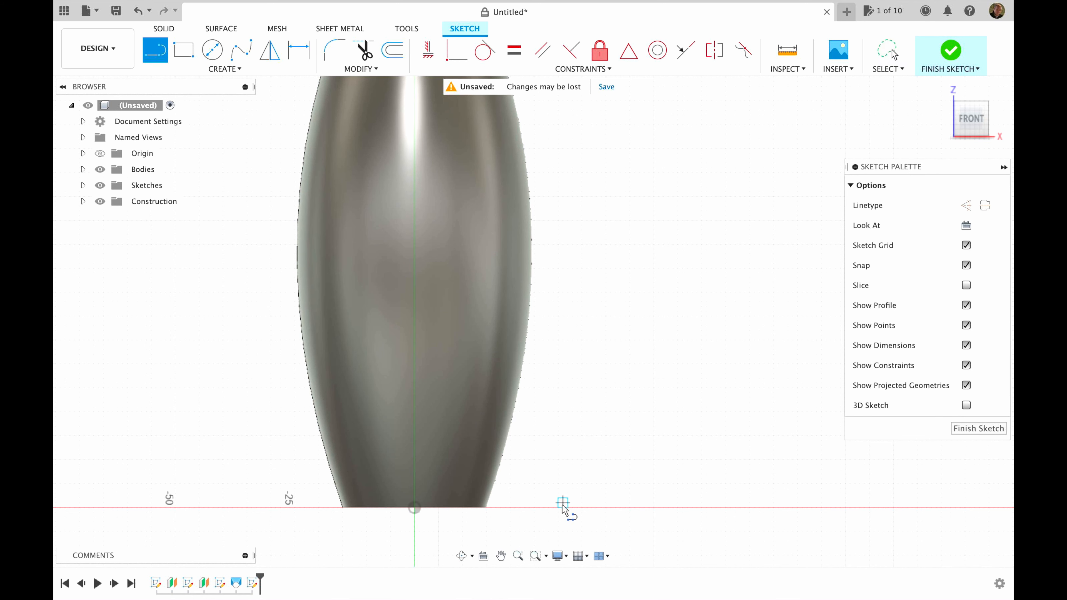
click(543, 507)
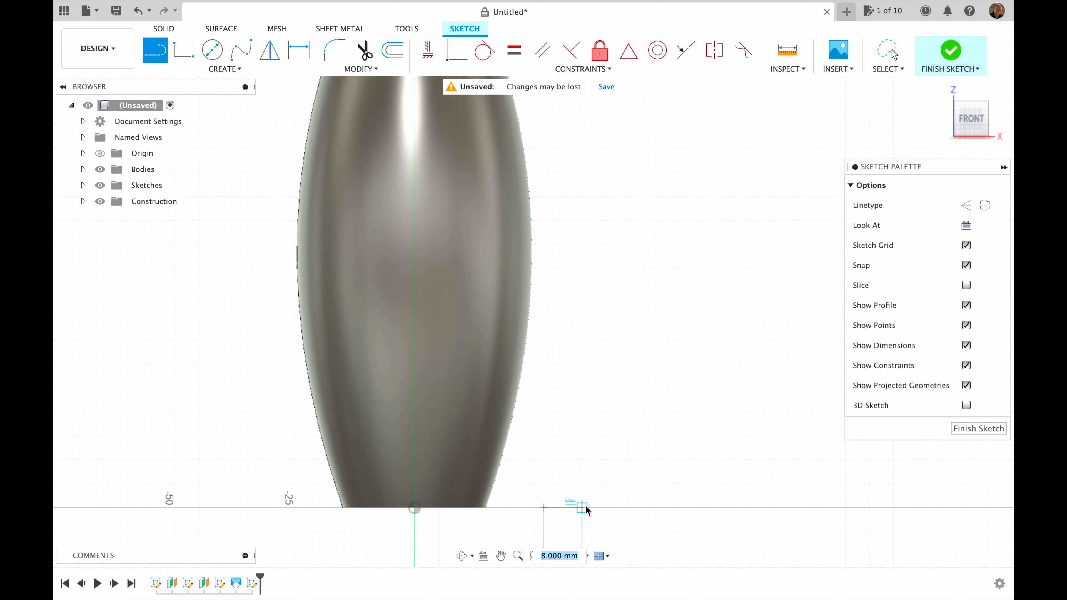
click(606, 507)
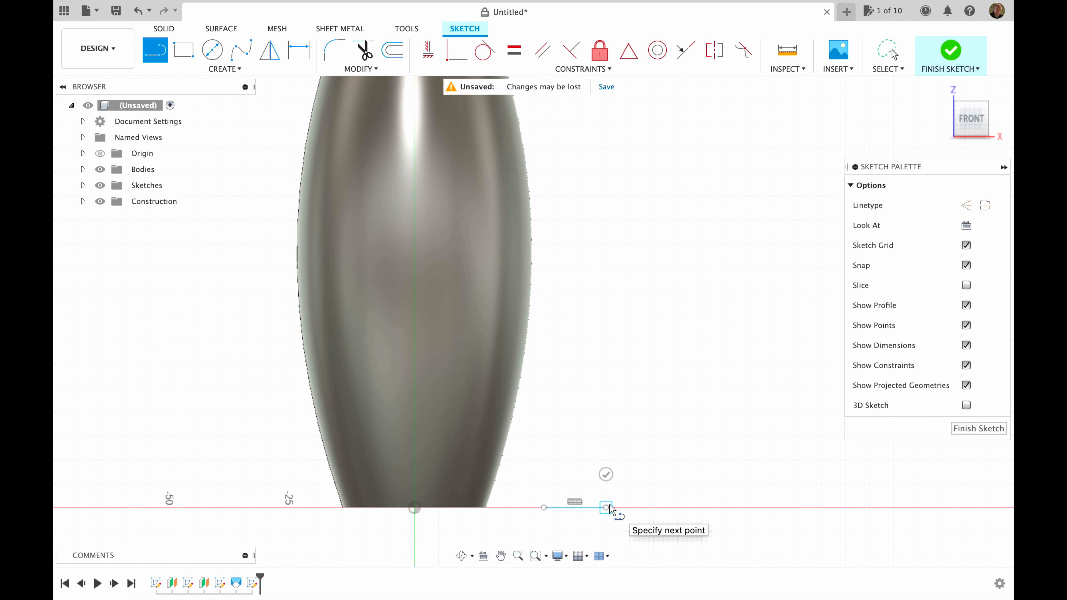
key(Escape)
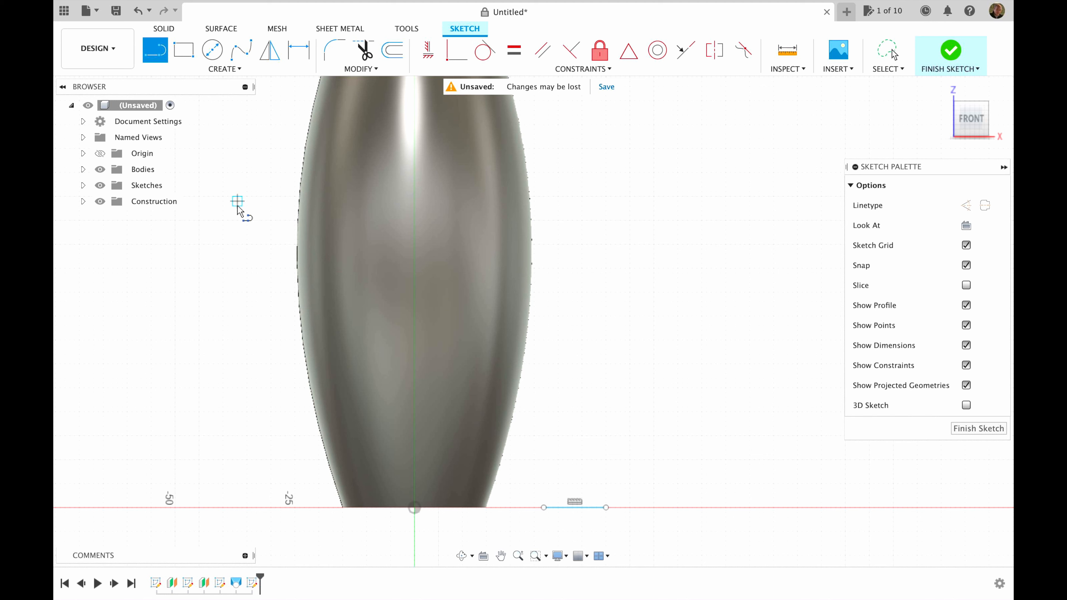
- Draw the fin's inner edge as a fit-point spline from the base line's inner end, curving up into the lower rocket body
click(238, 58)
click(545, 508)
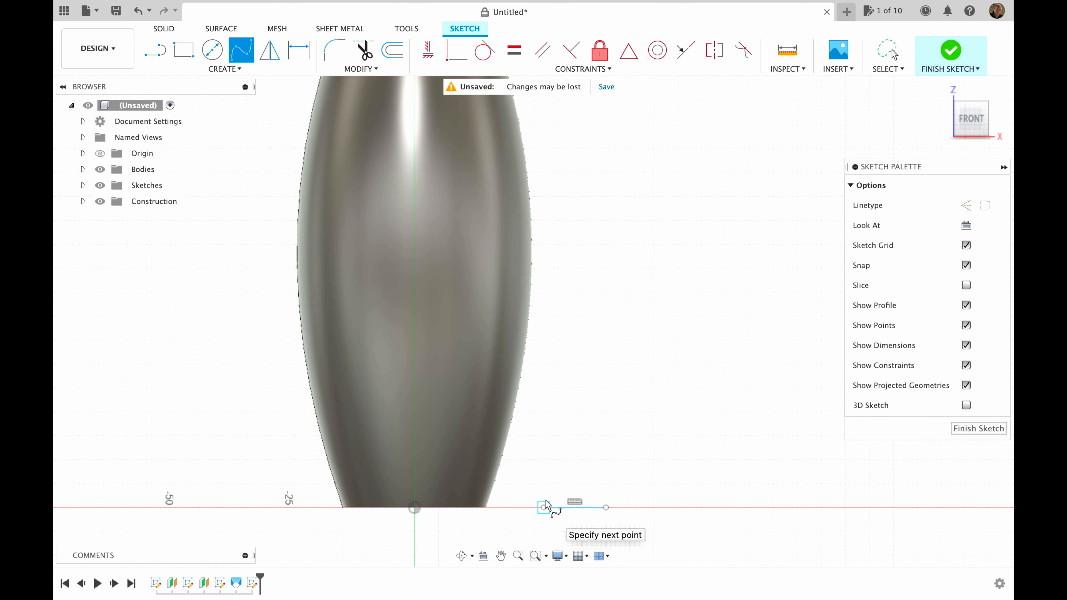
click(543, 459)
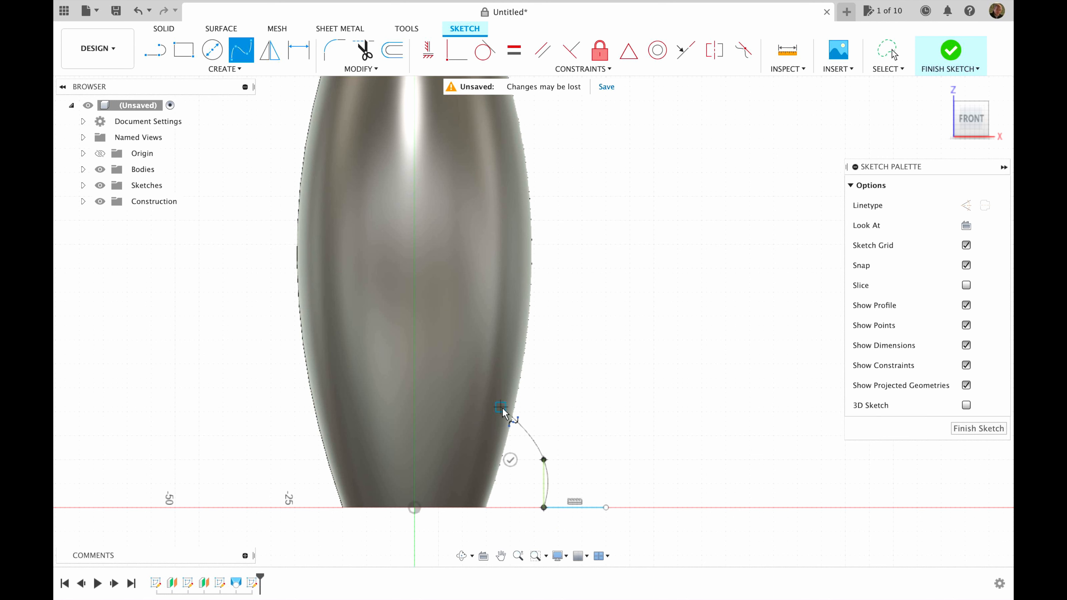
click(502, 408)
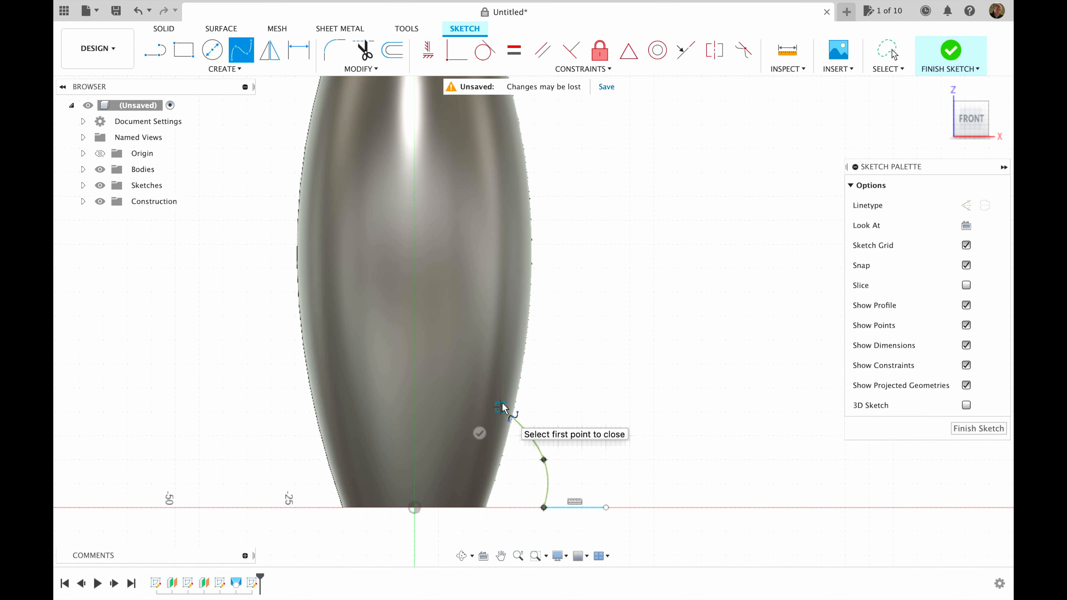
click(502, 408)
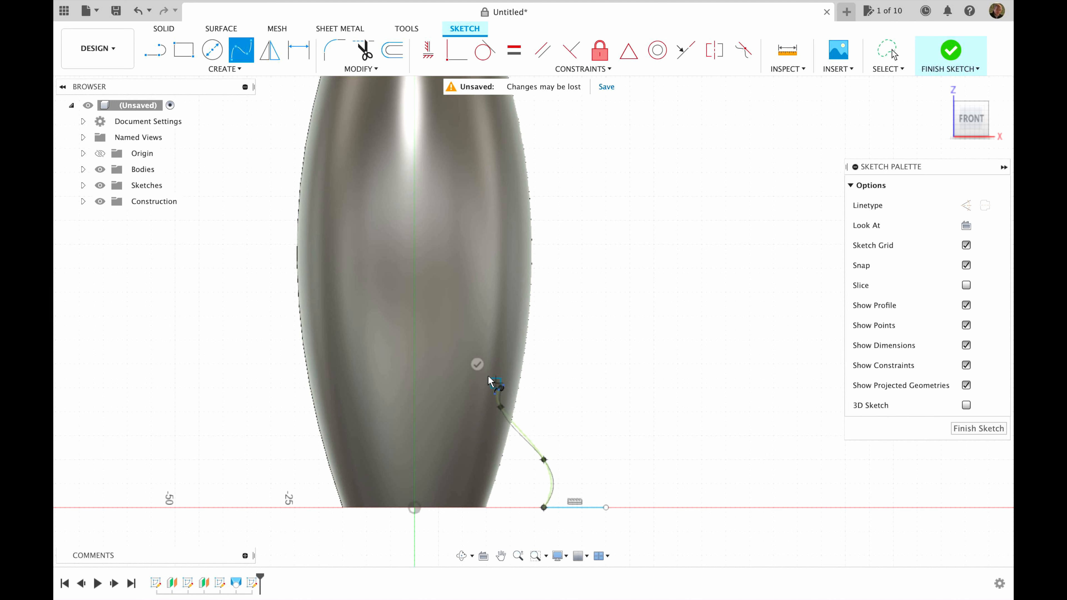
click(478, 364)
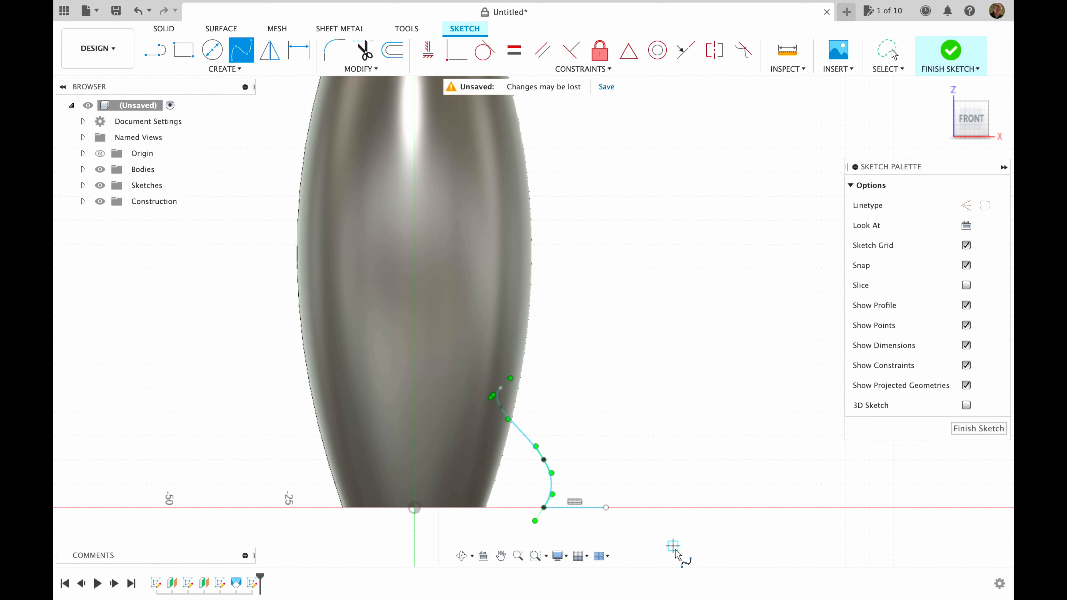
- Draw the fin's outer edge as a fit-point spline from the base line's outer end up to the body's widest part
click(605, 507)
click(605, 431)
click(562, 359)
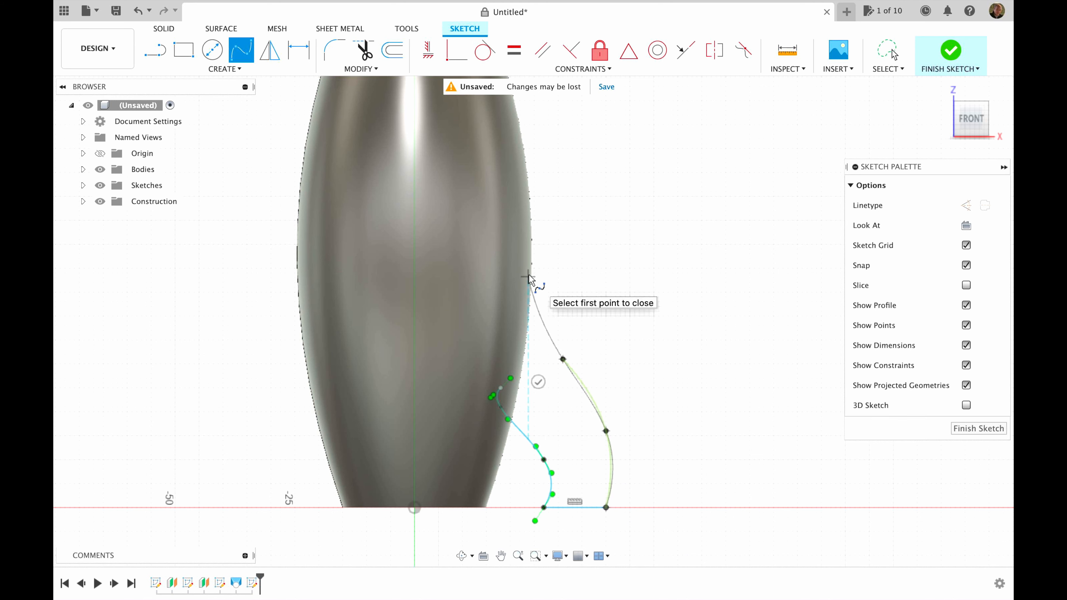
click(527, 237)
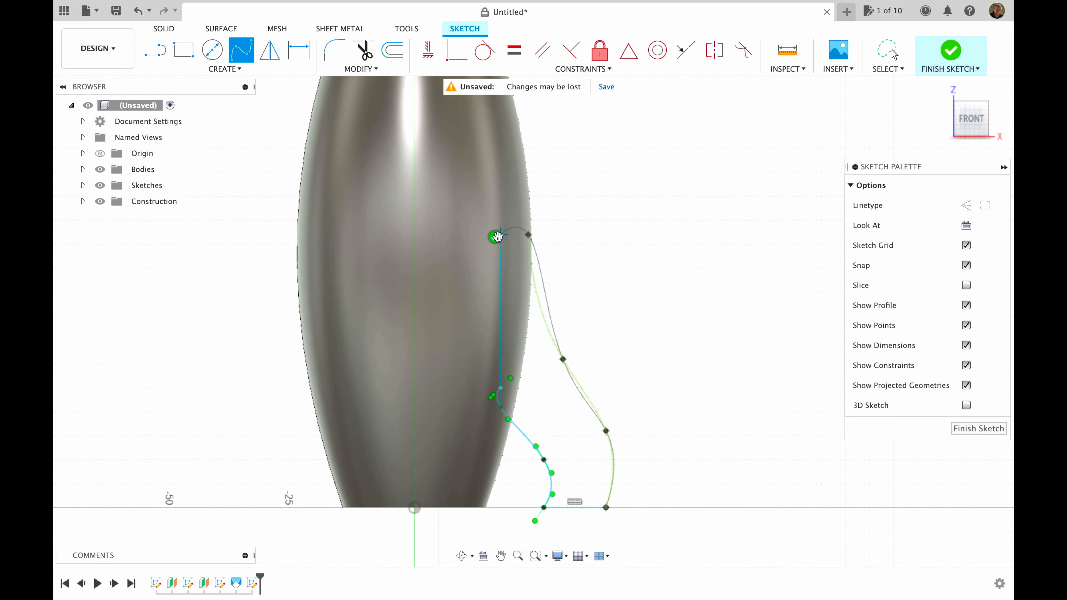
click(495, 237)
- Close the fin profile with a line joining the upper ends of both splines inside the body, and finish the sketch
click(153, 54)
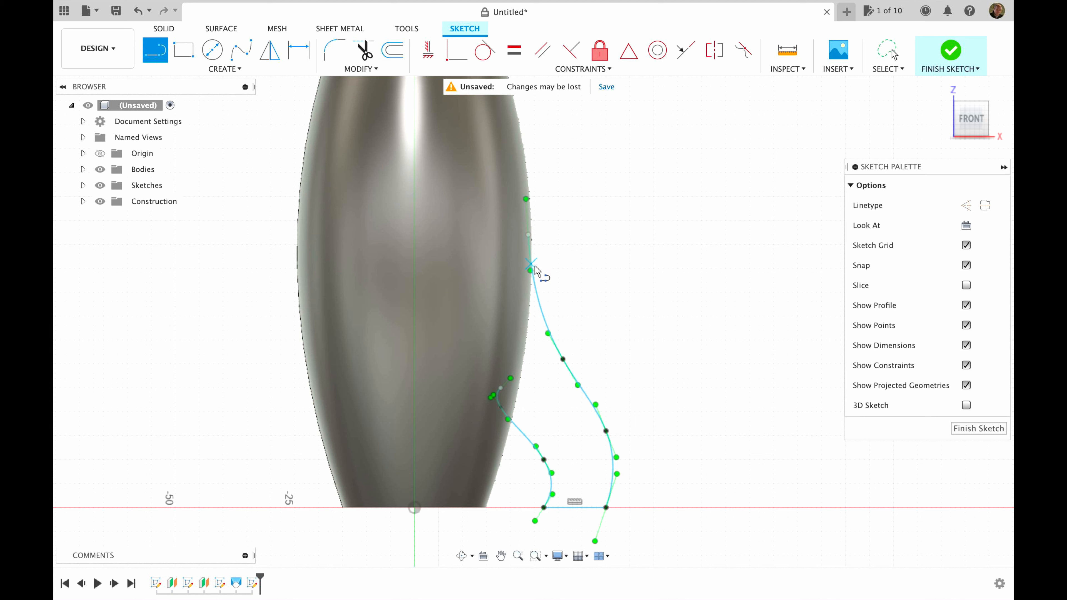
click(528, 235)
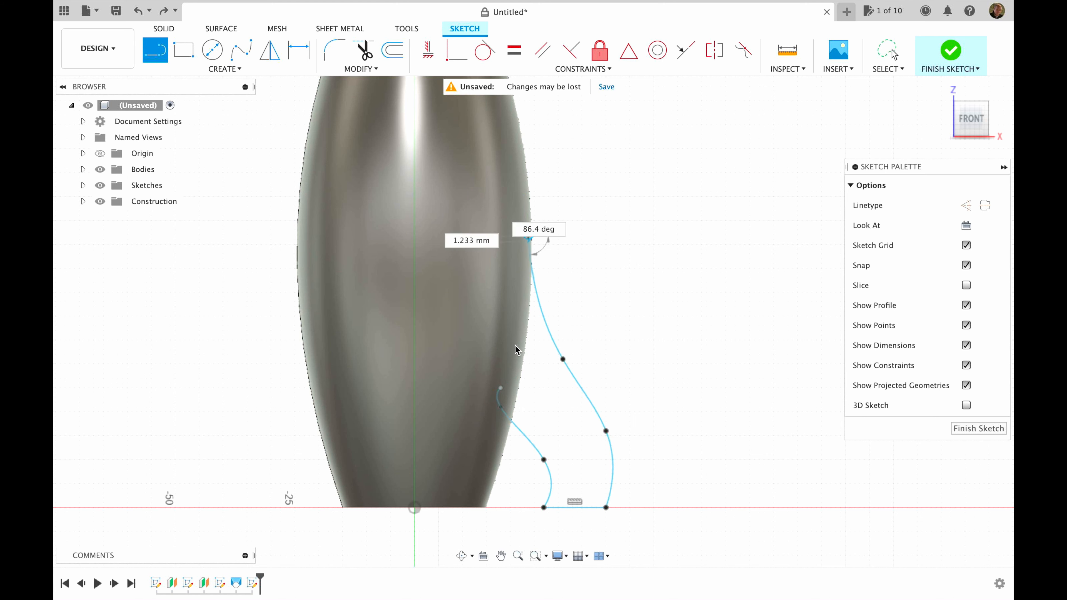
click(501, 388)
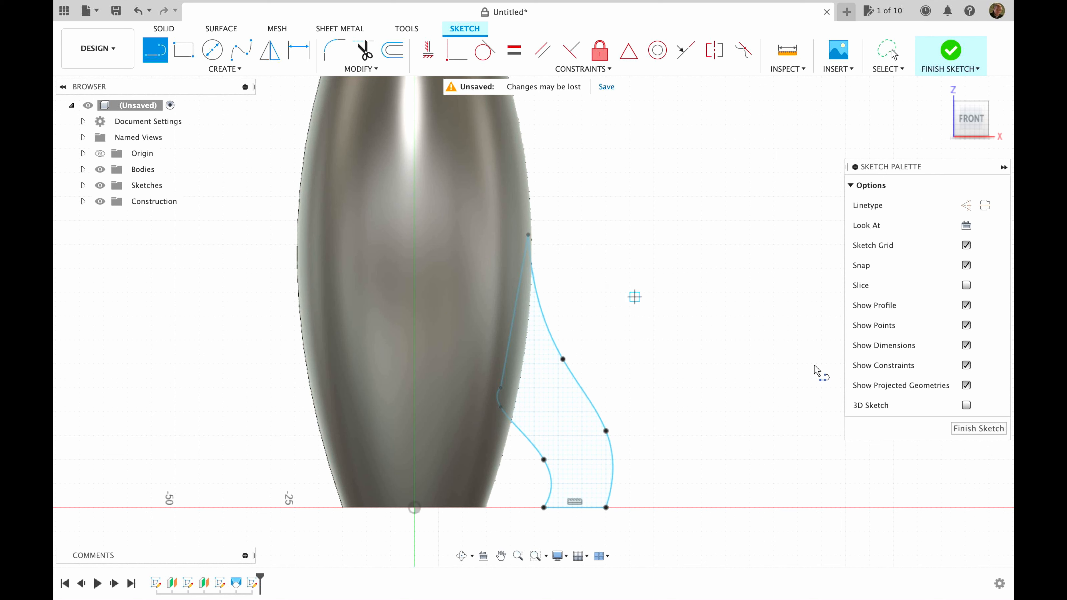
click(965, 432)
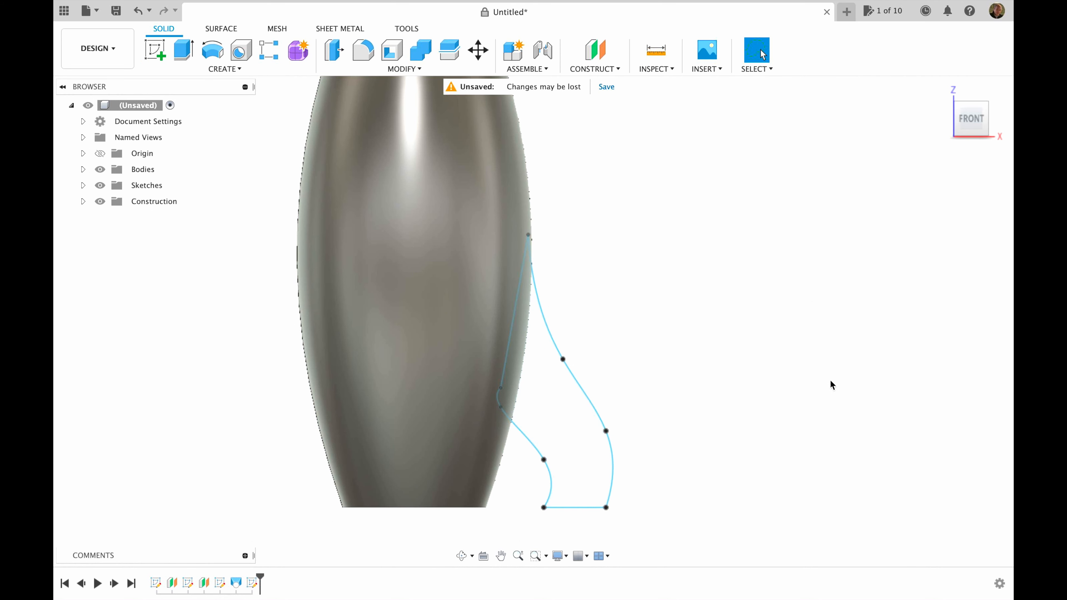
- Extrude the fin profile symmetrically with a distance of 2 mm and join it to the rocket body
click(939, 90)
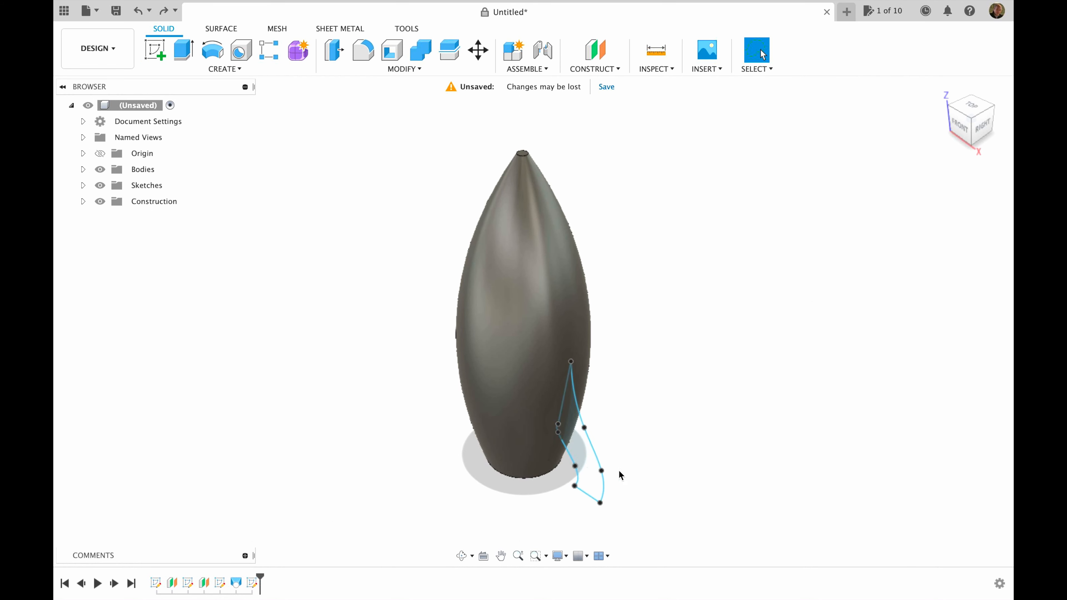
click(184, 50)
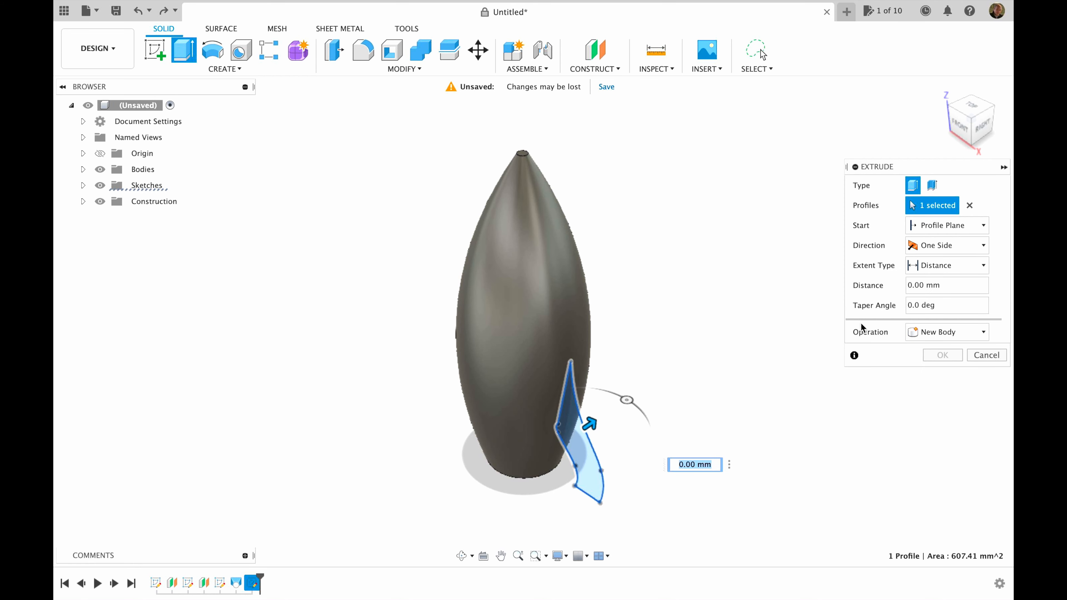
click(965, 243)
click(946, 292)
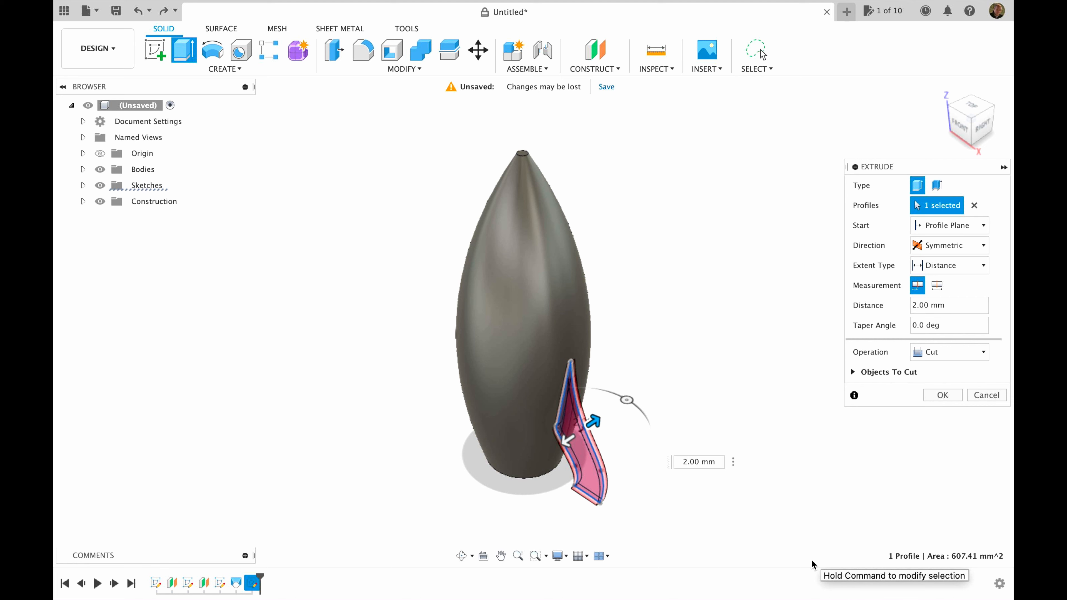
click(962, 355)
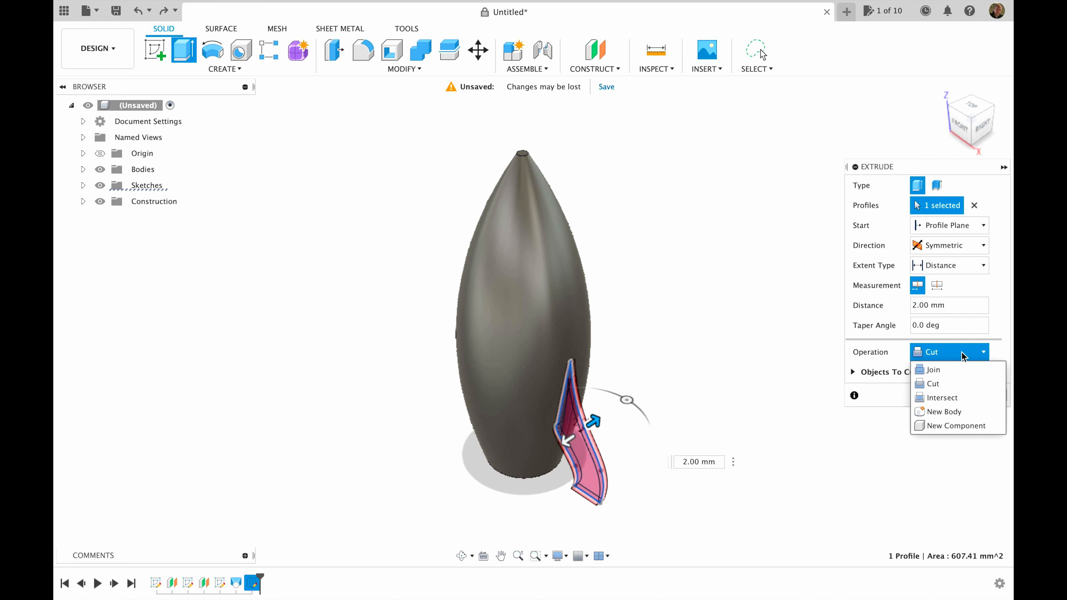
click(939, 370)
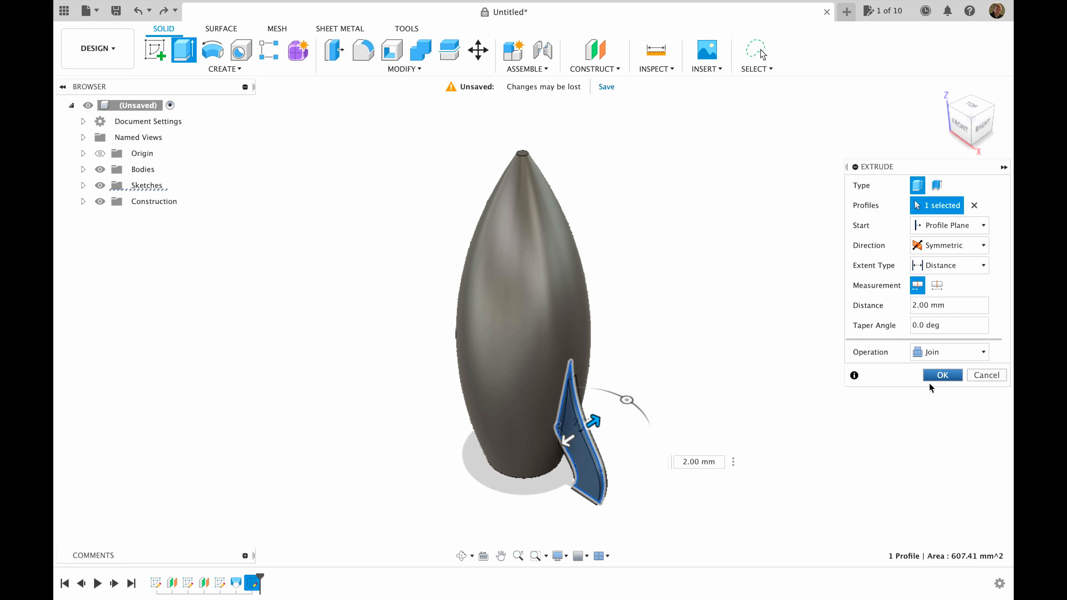
click(939, 375)
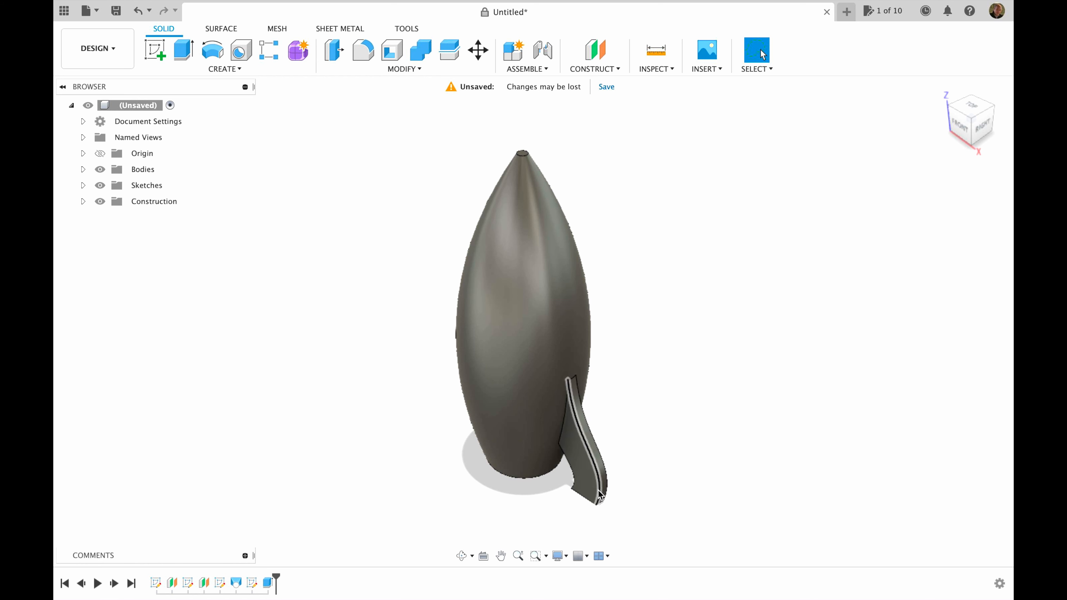
- Sketch a circle about 8 mm in diameter on the XY plane, centred on the X axis at the fin's outer end, and finish the sketch
click(157, 52)
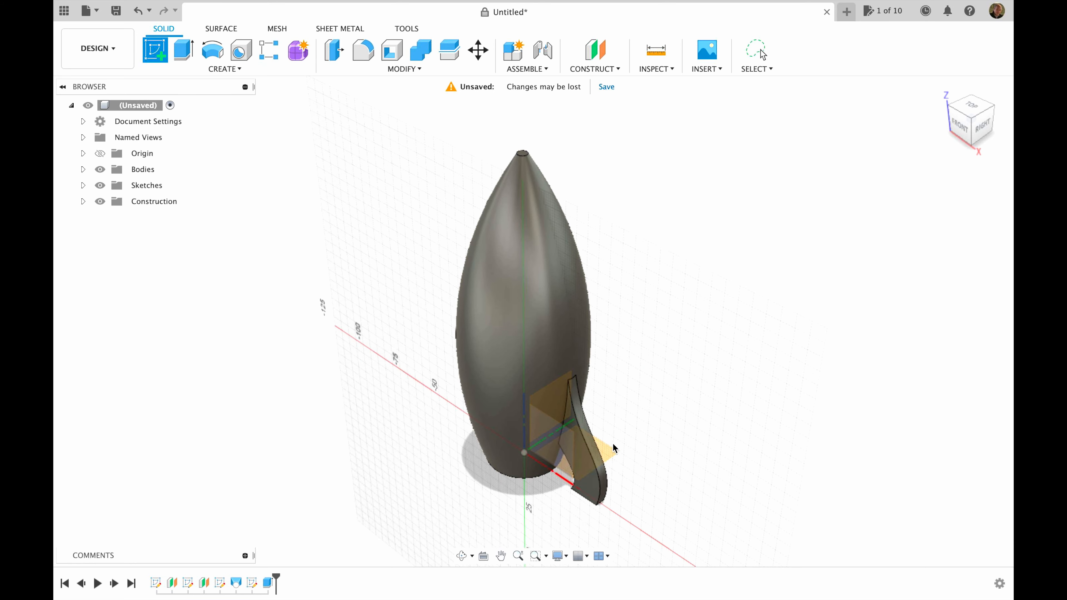
click(611, 449)
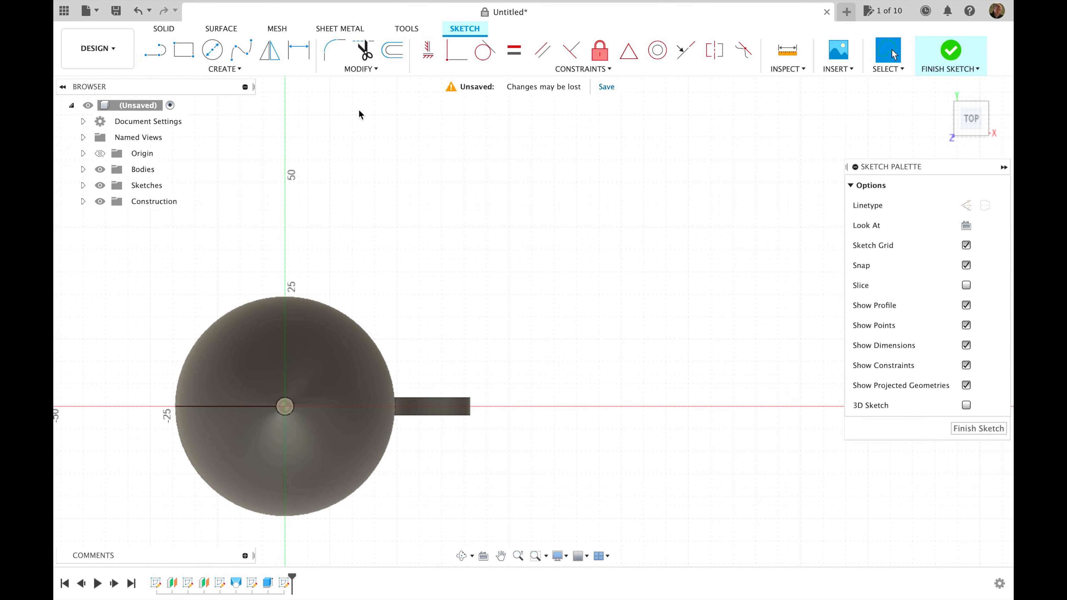
click(213, 54)
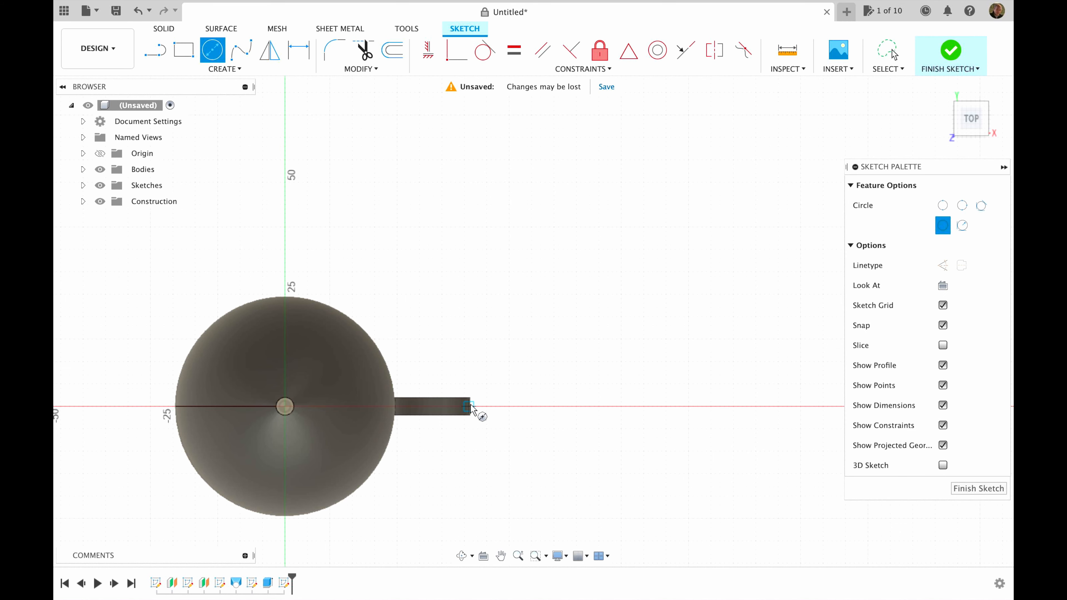
scroll(470, 406, up, 5)
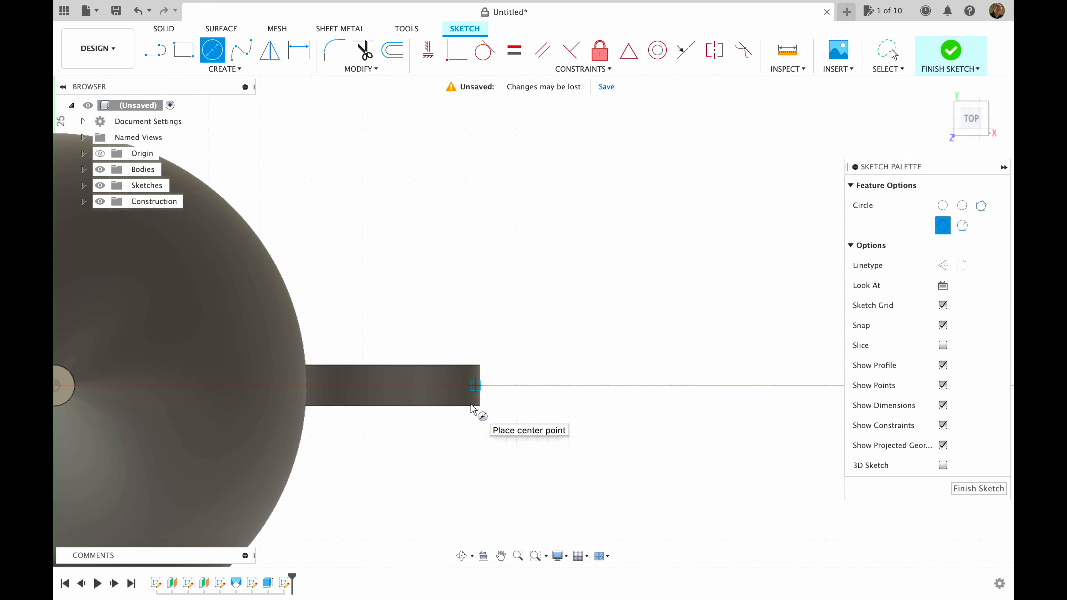
click(480, 386)
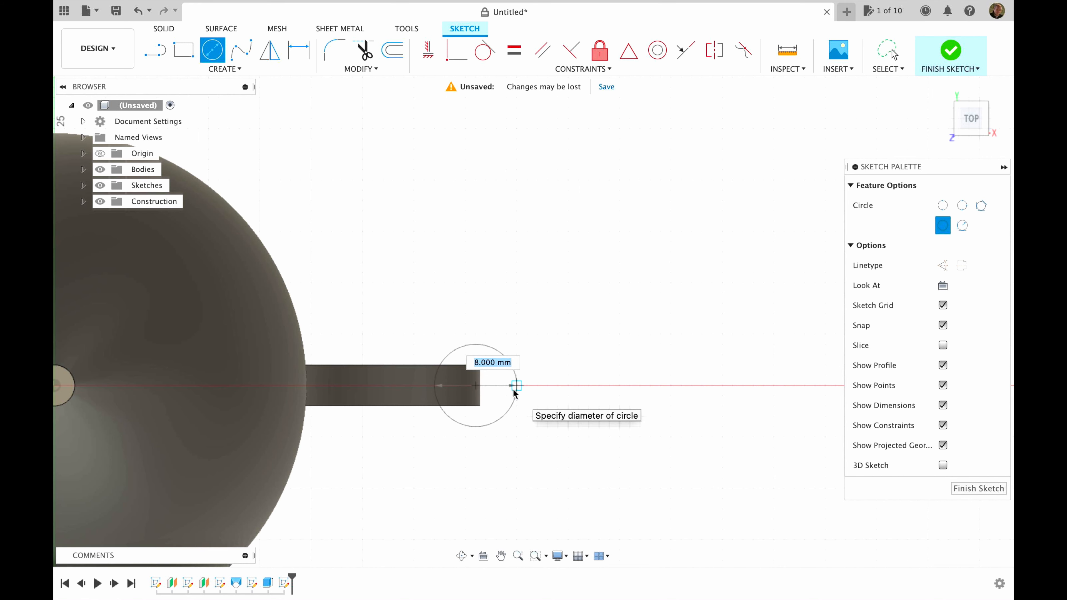
click(513, 390)
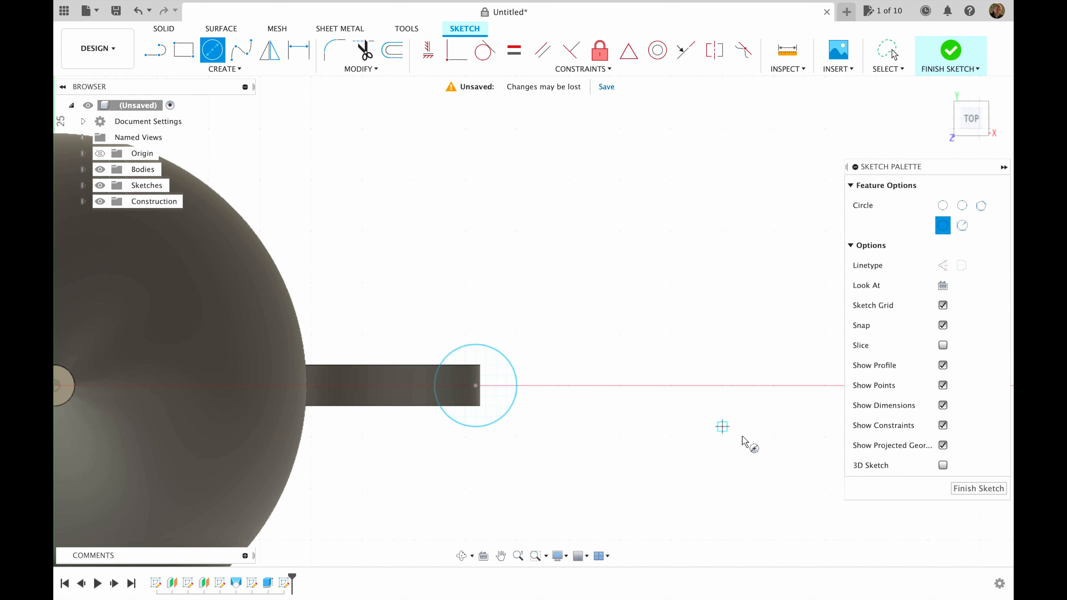
click(950, 50)
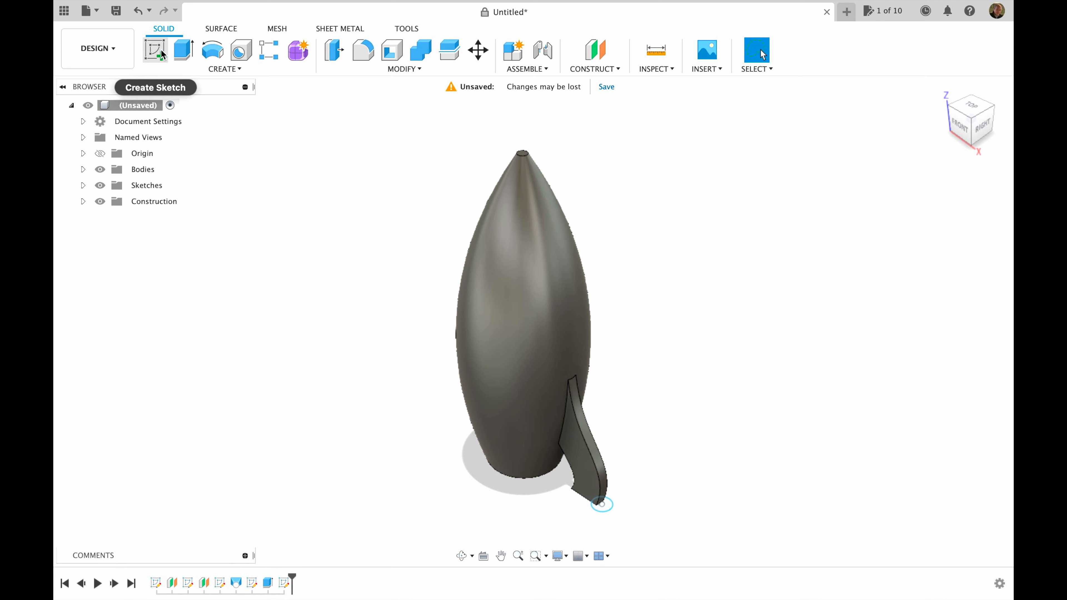
- Create a construction plane offset 14 mm upward from the XY plane
click(602, 57)
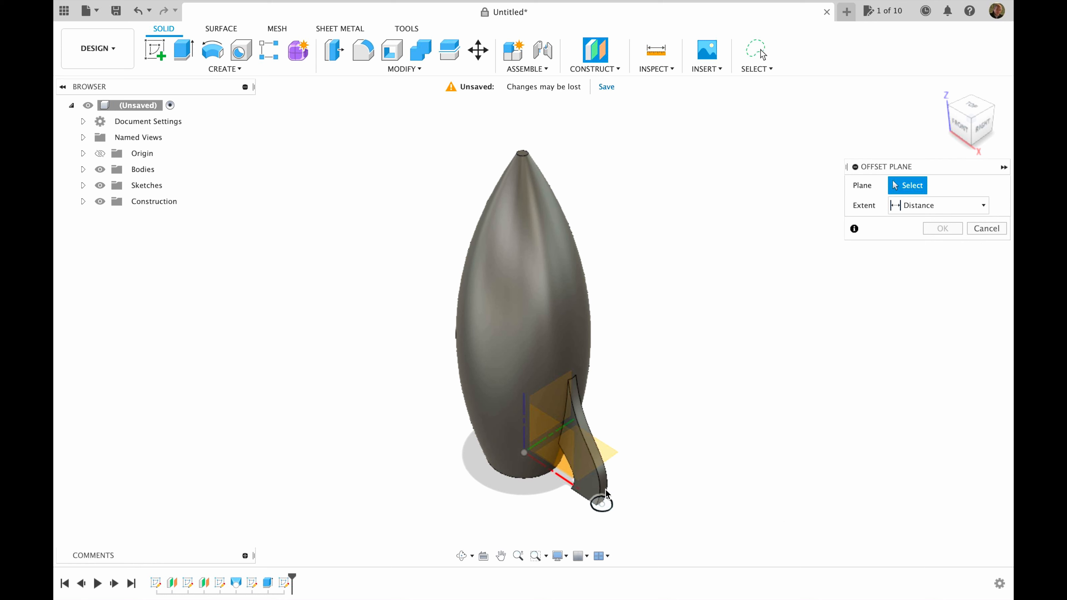
click(610, 454)
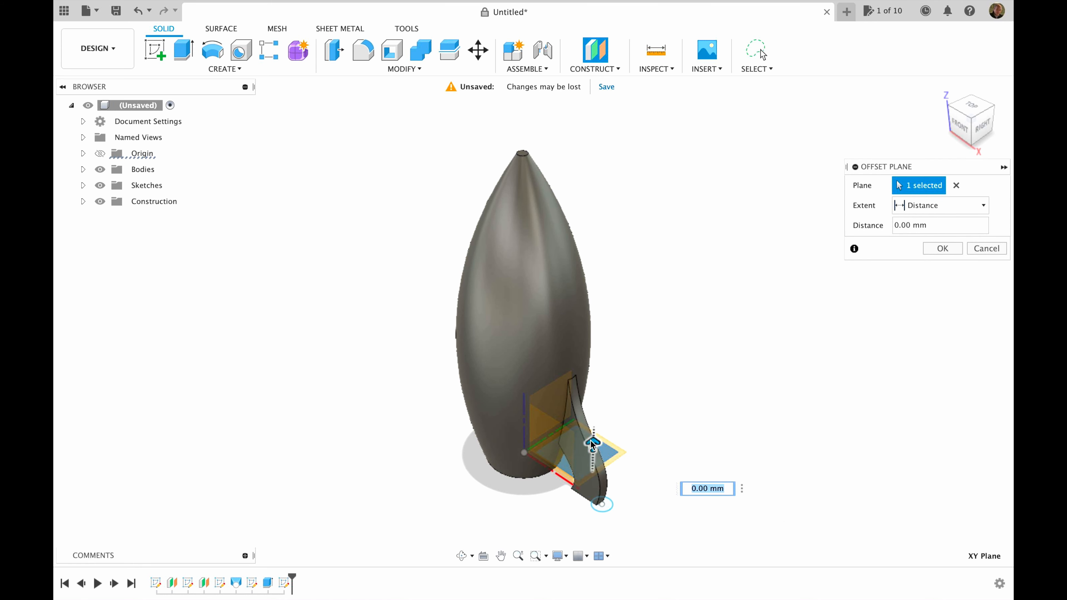
click(965, 128)
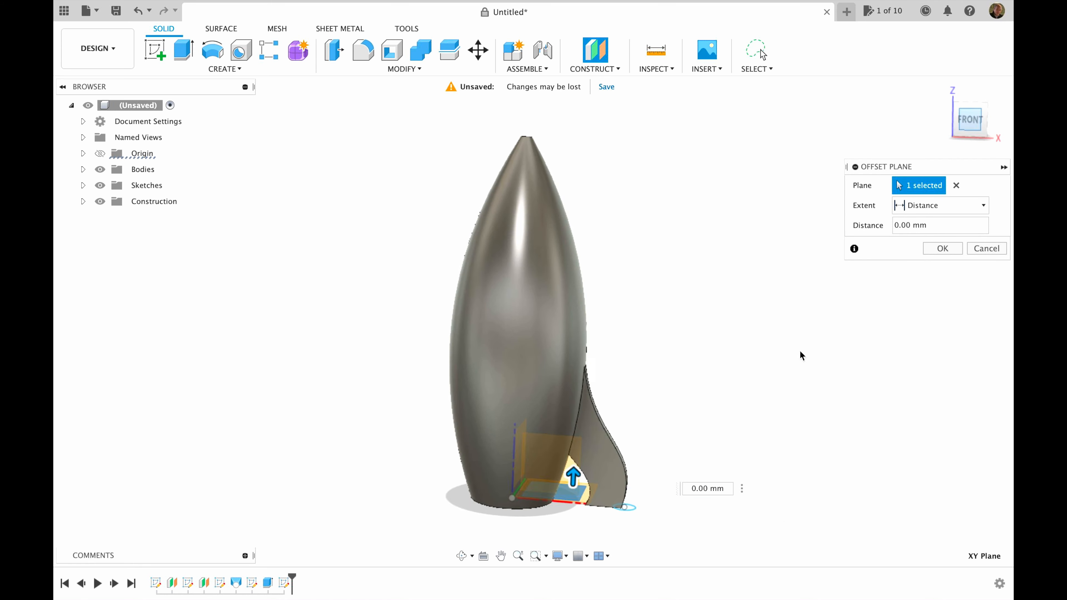
drag(579, 487, 579, 452)
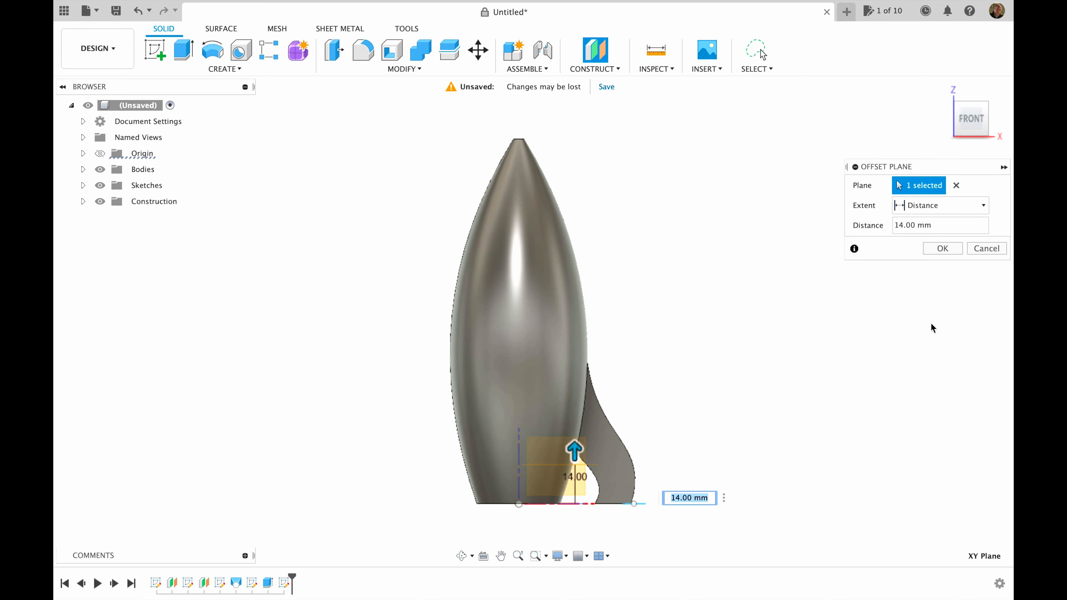
click(940, 248)
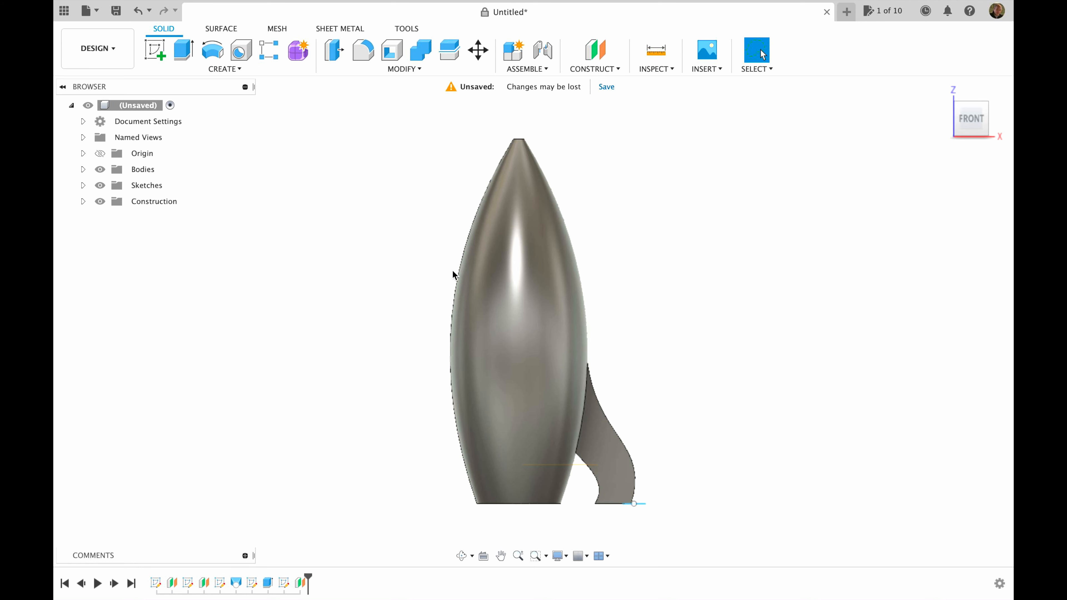
- Sketch a circle about 12 mm in diameter on the 14 mm offset plane, centred over the fin-end circle, and finish the sketch
click(941, 90)
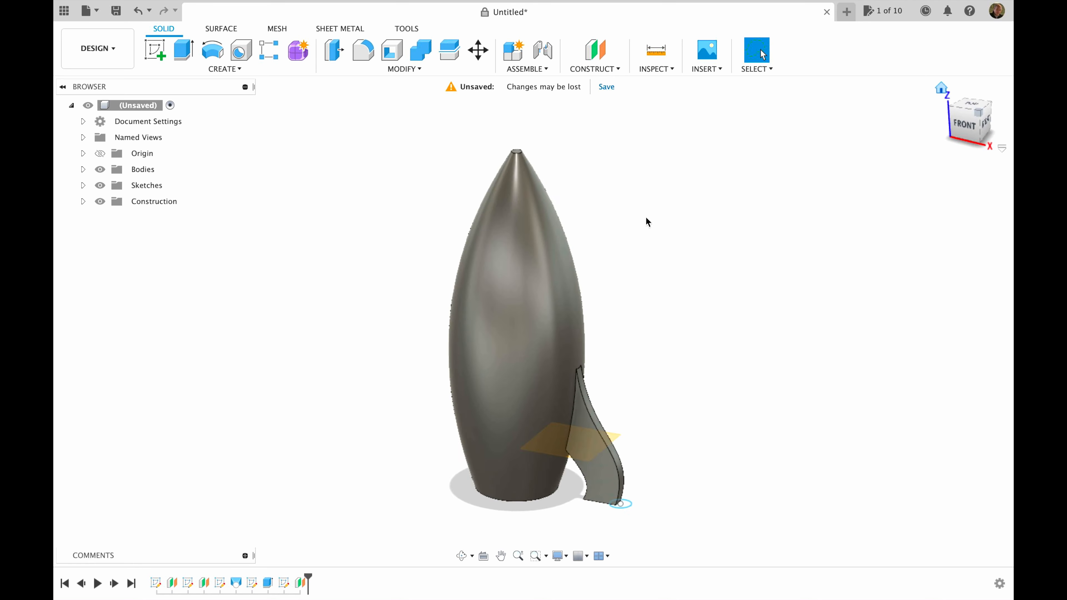
click(155, 50)
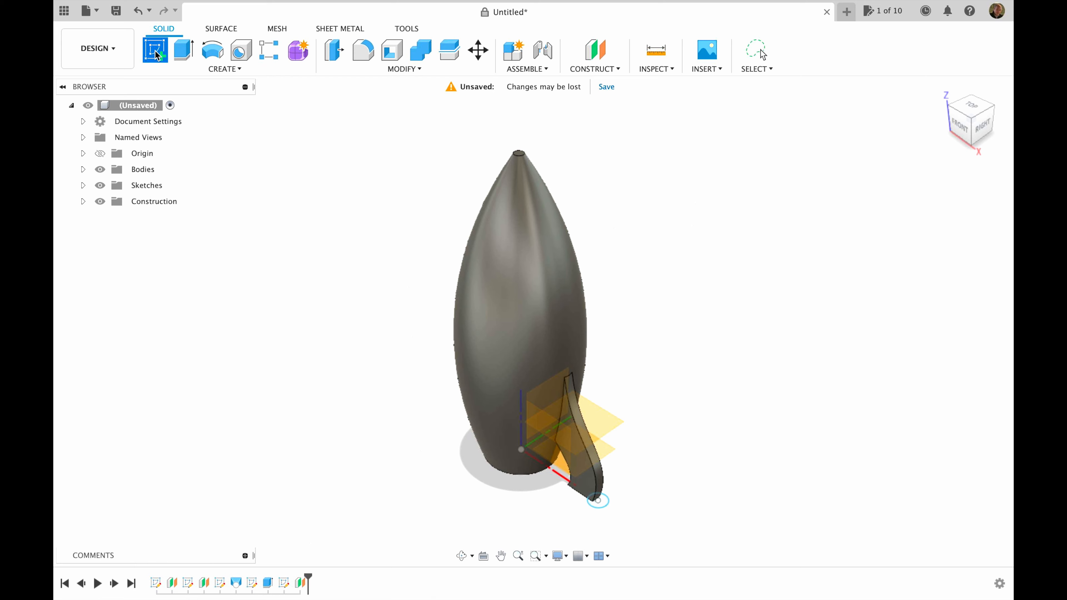
click(596, 418)
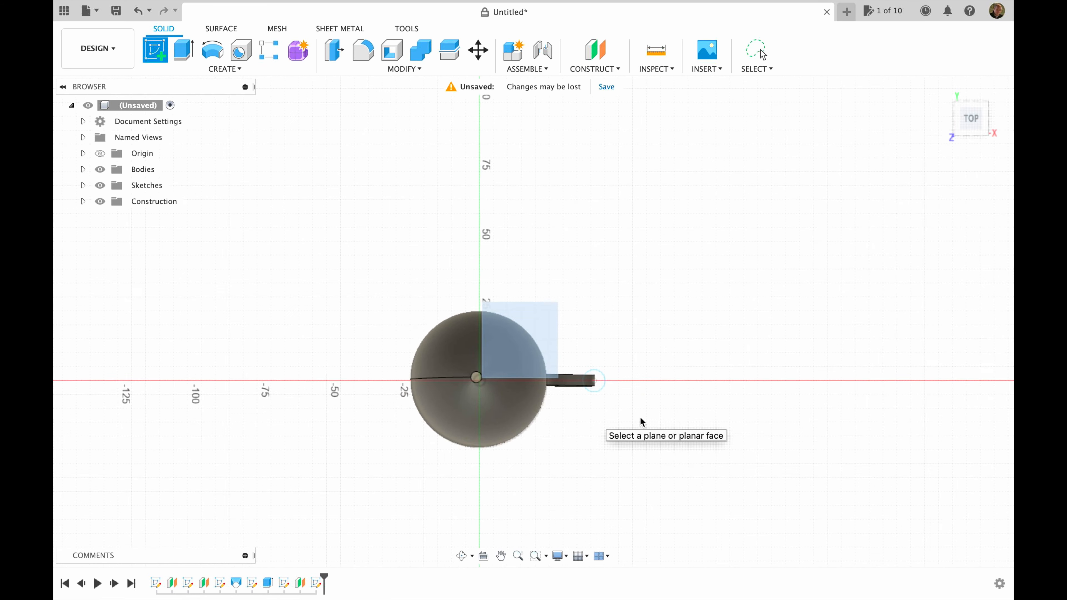
key(c)
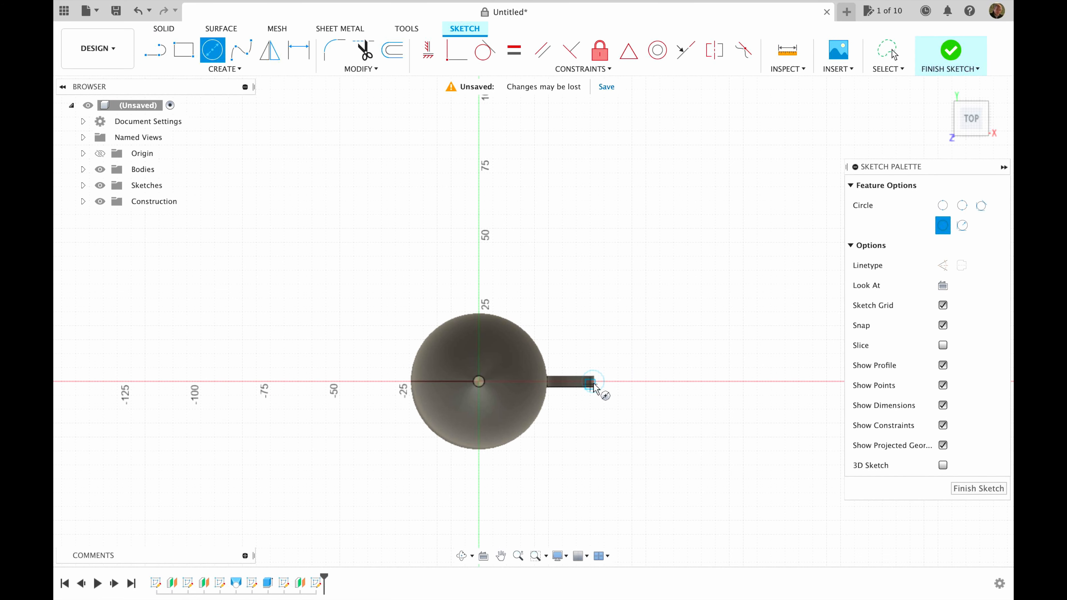
click(593, 381)
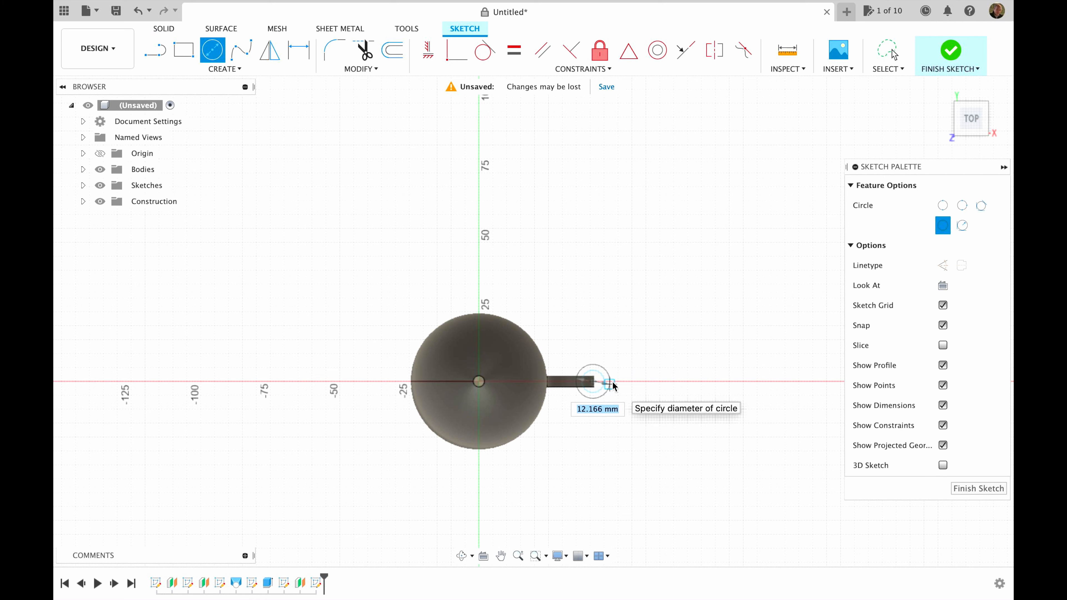
click(613, 383)
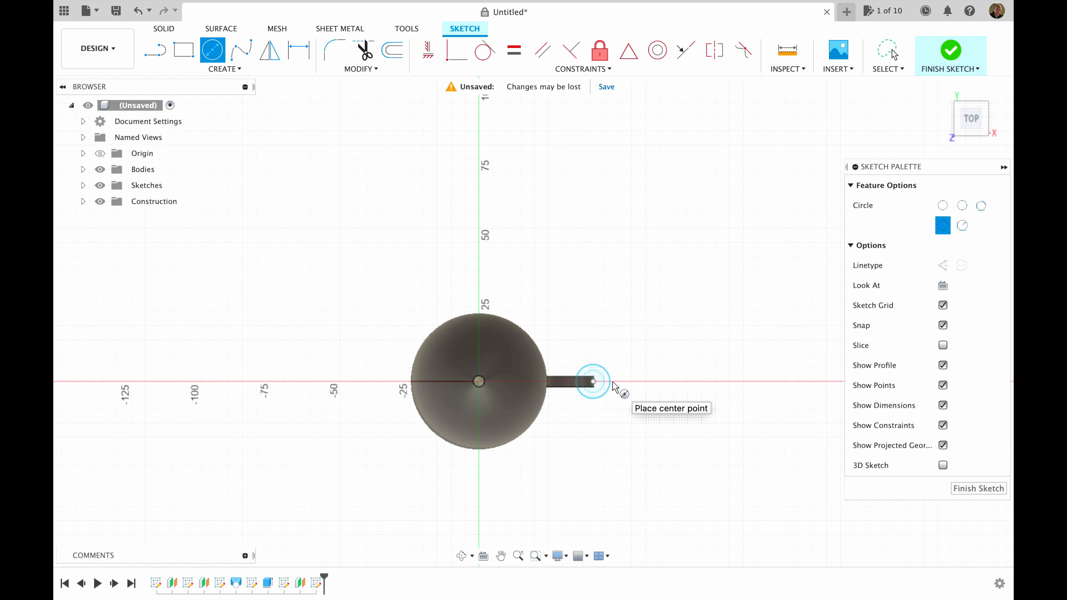
click(966, 489)
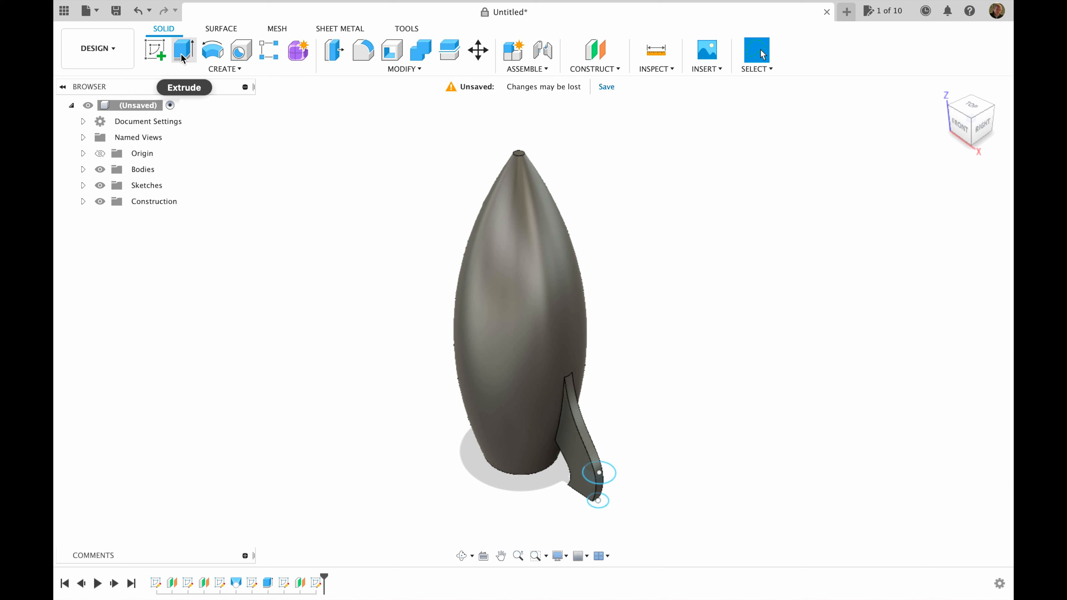
- Create a construction plane offset 26 mm upward from the XY plane
click(595, 50)
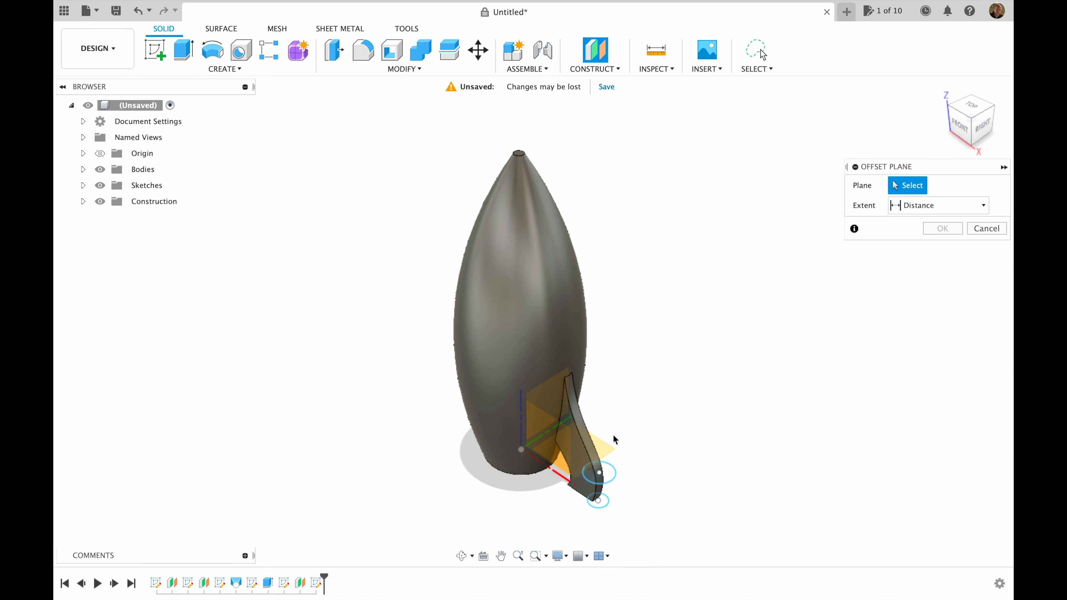
click(605, 446)
click(947, 133)
drag(566, 485, 578, 417)
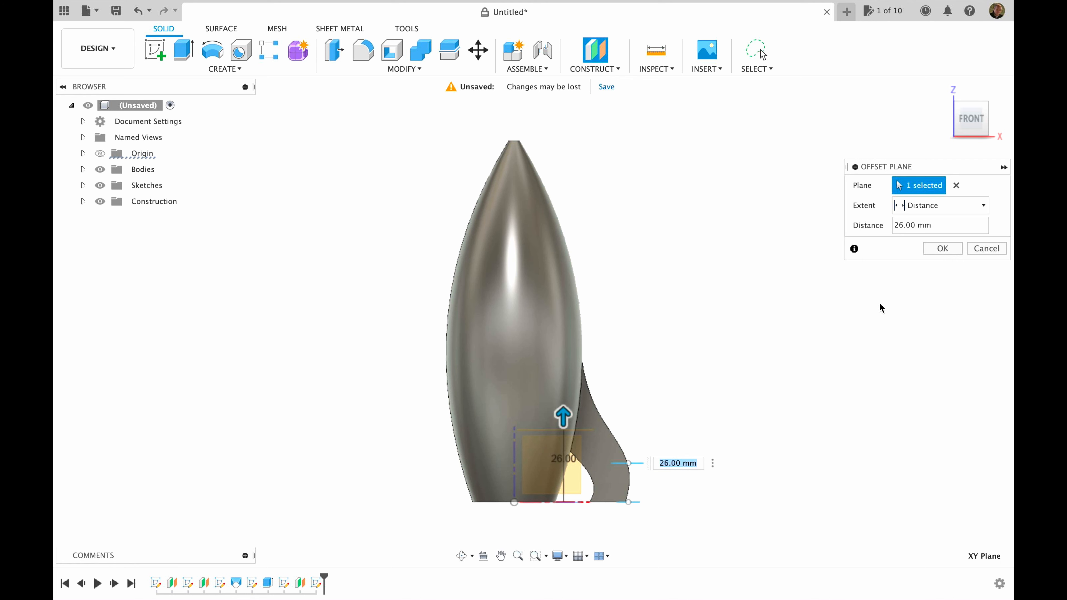
click(940, 249)
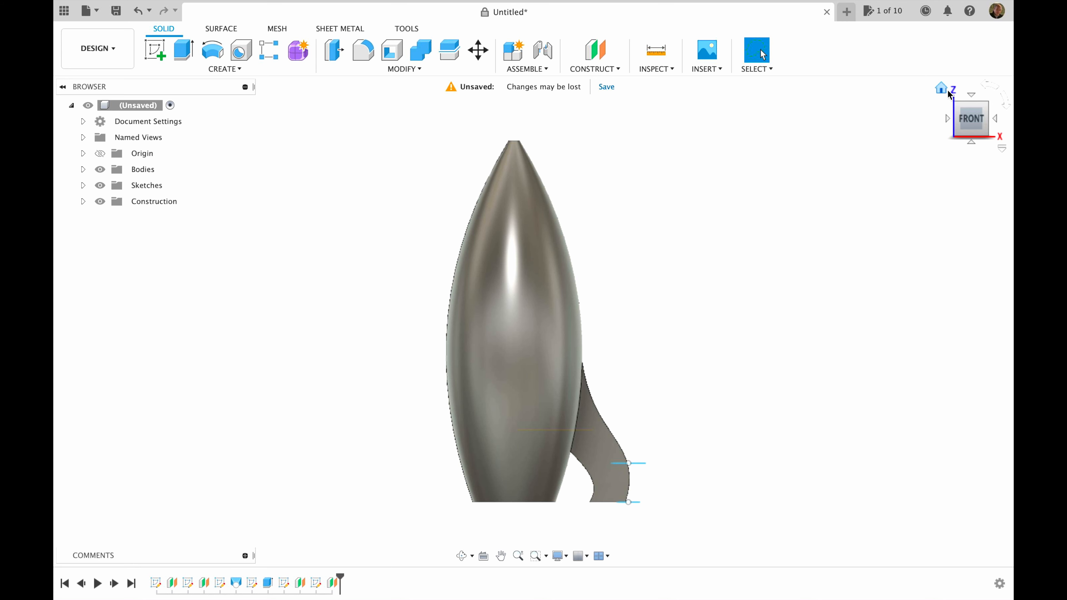
- Sketch a circle about 2 mm in diameter on the 26 mm offset plane, centred over the other fin-end circles, and finish the sketch
click(943, 89)
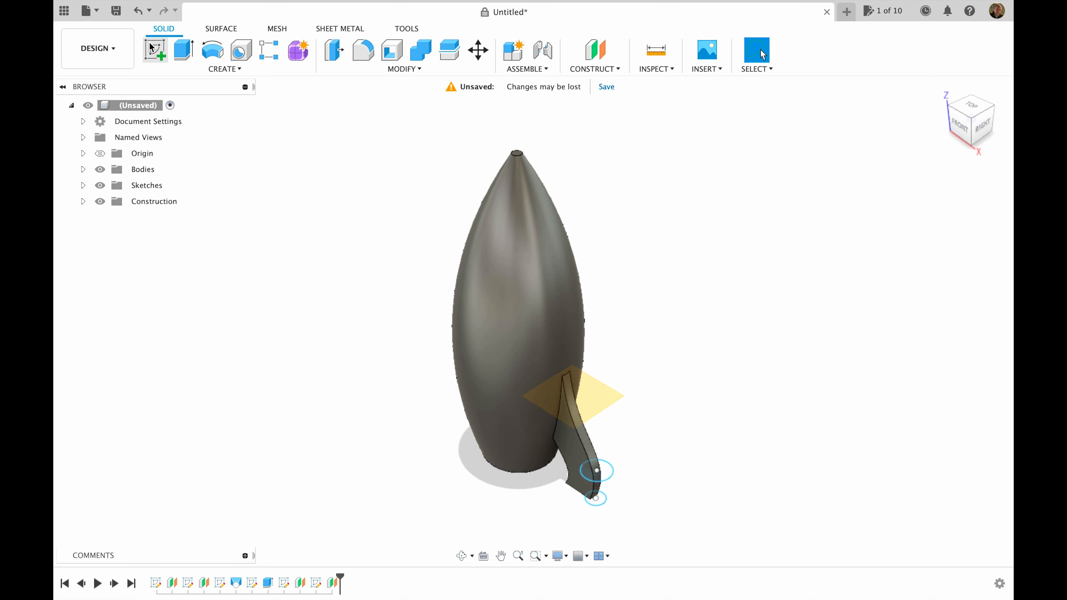
click(152, 51)
click(600, 404)
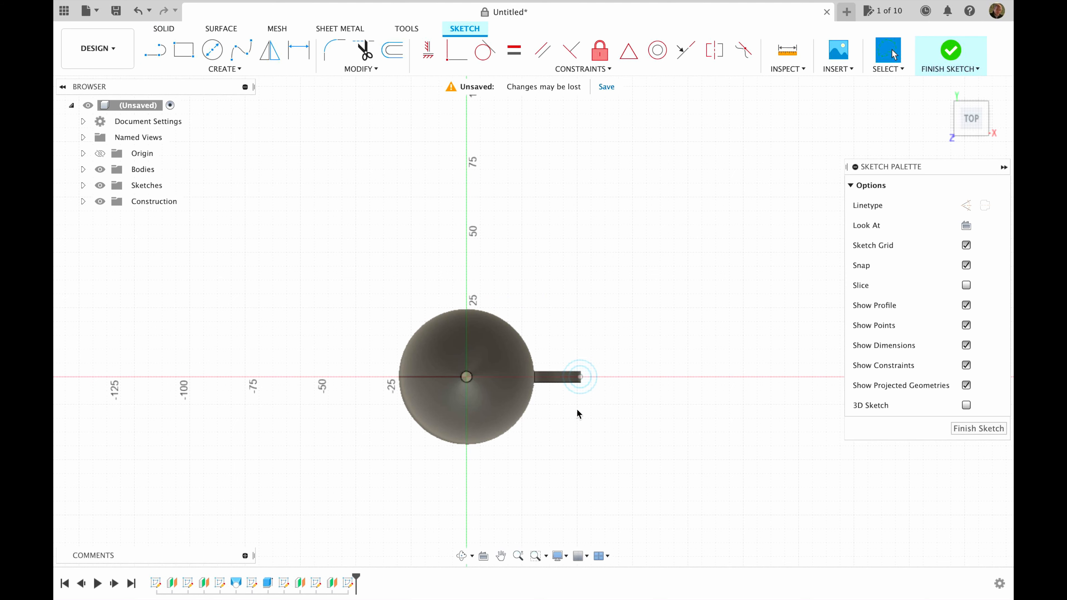
key(c)
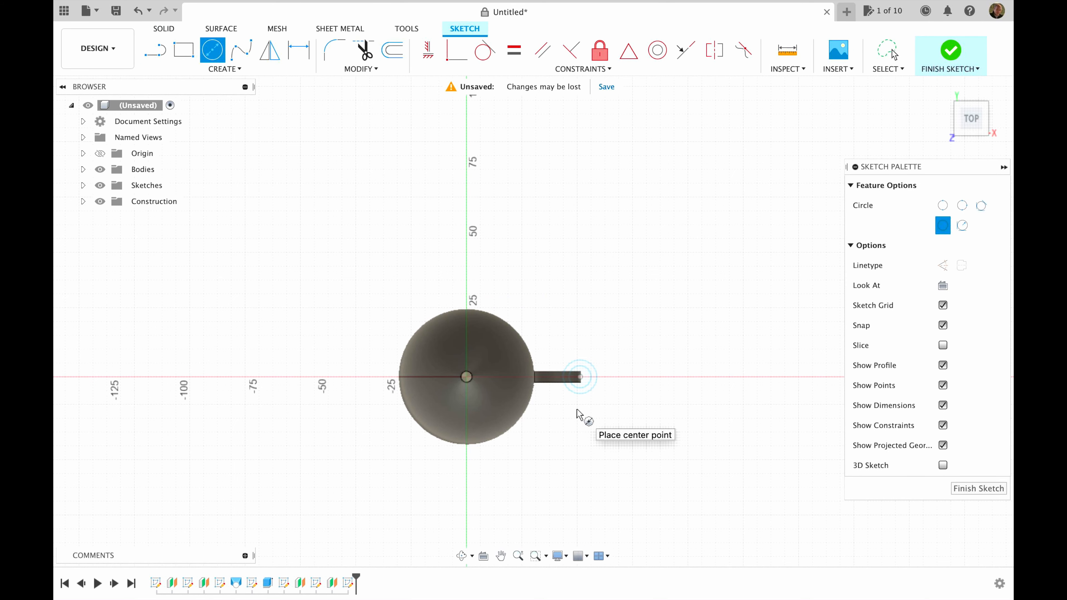
scroll(575, 409, up, 3)
scroll(571, 413, up, 5)
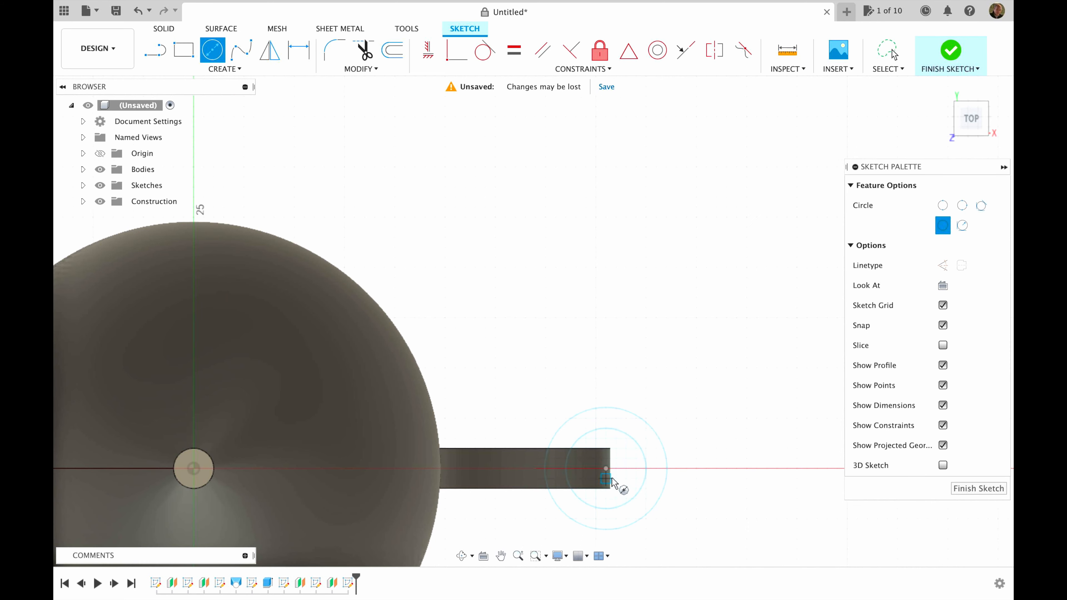
click(606, 470)
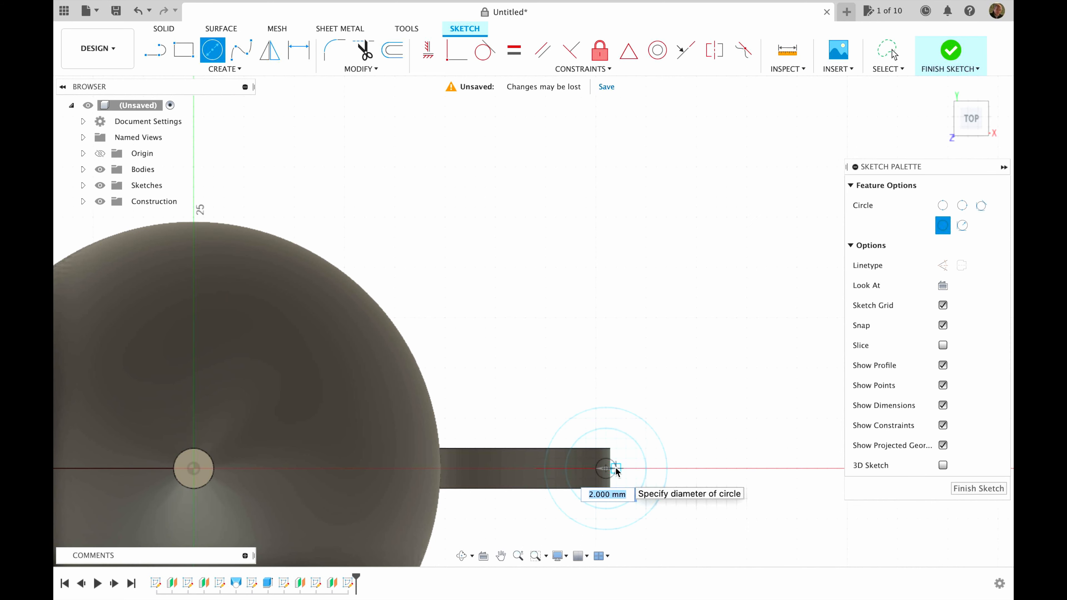
click(614, 469)
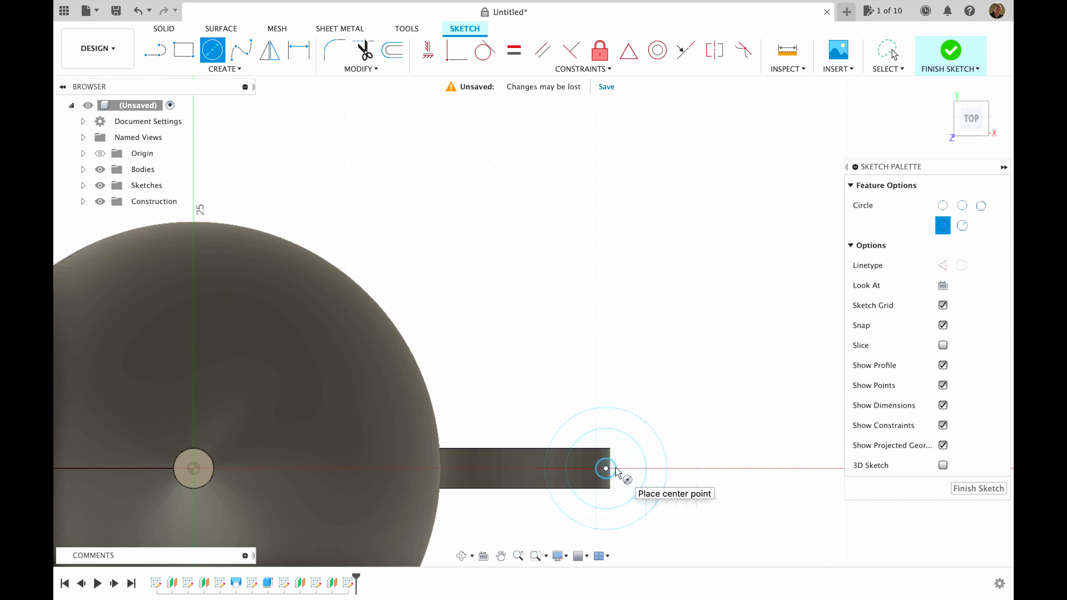
click(978, 489)
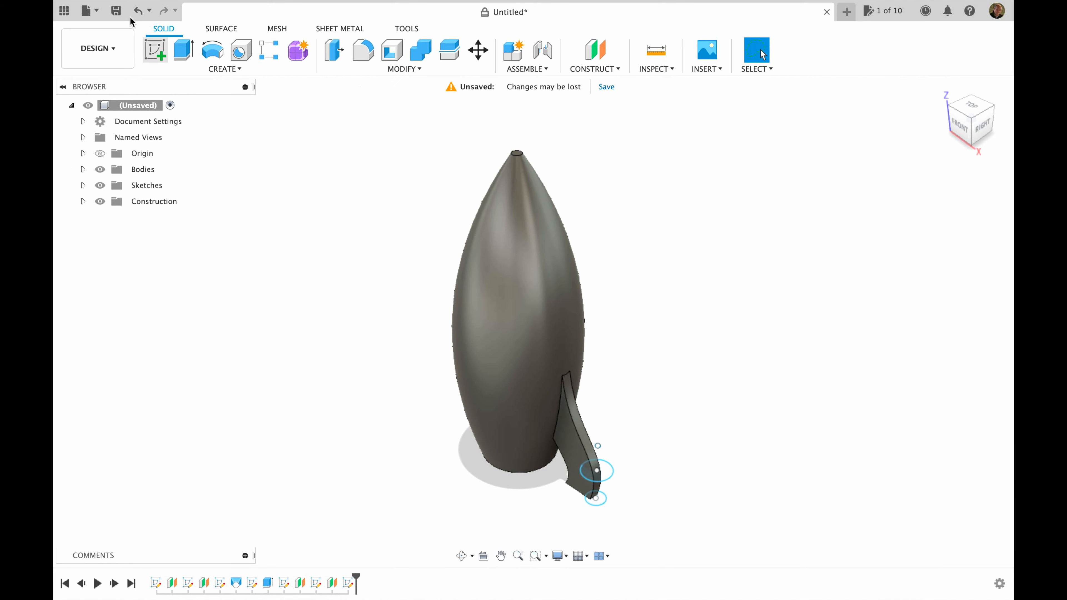
- Loft through the three stacked circles at the fin's end, from bottom to top, and join the result to the rocket
click(203, 72)
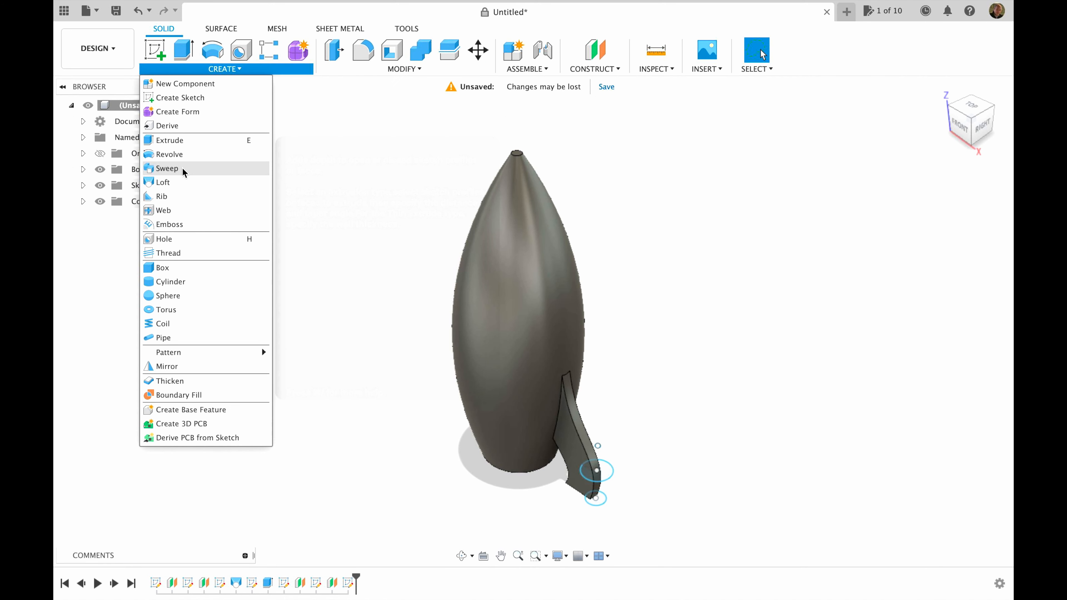
click(178, 185)
scroll(600, 502, up, 5)
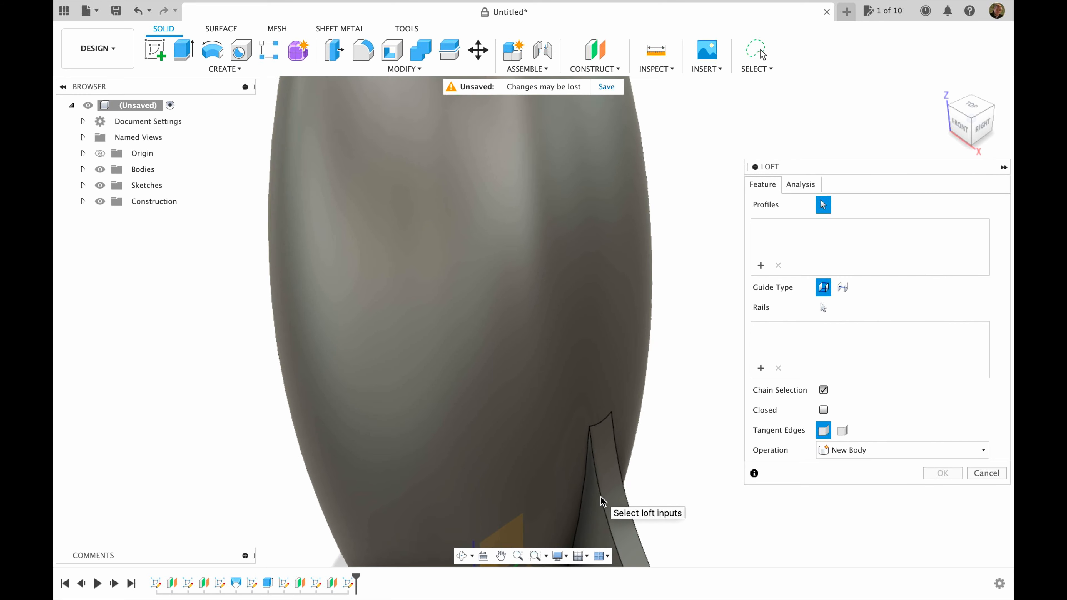
scroll(613, 489, down, 5)
scroll(605, 496, up, 4)
click(592, 505)
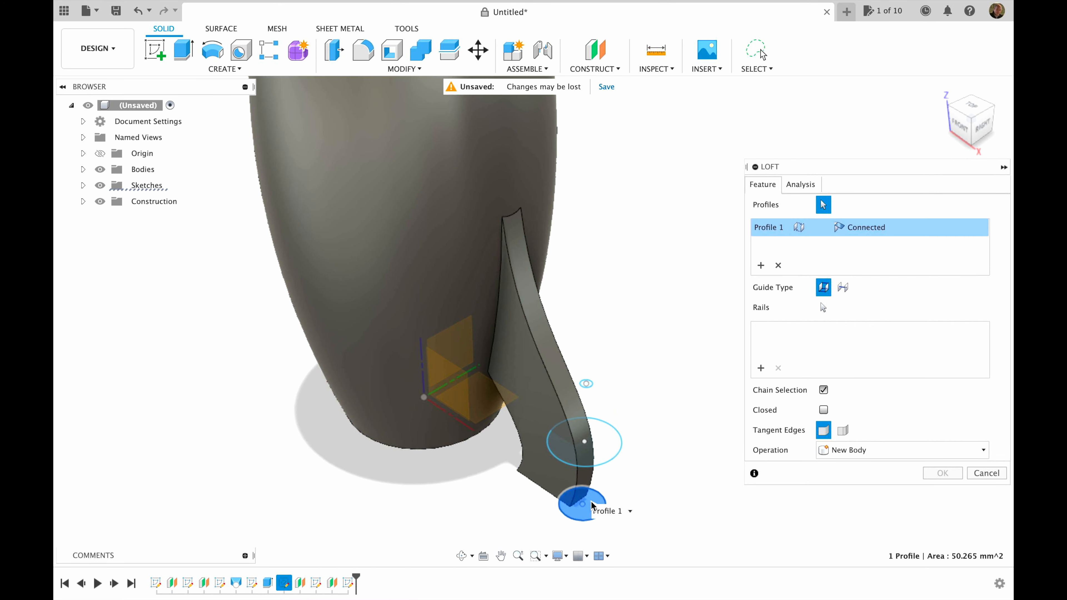
click(609, 448)
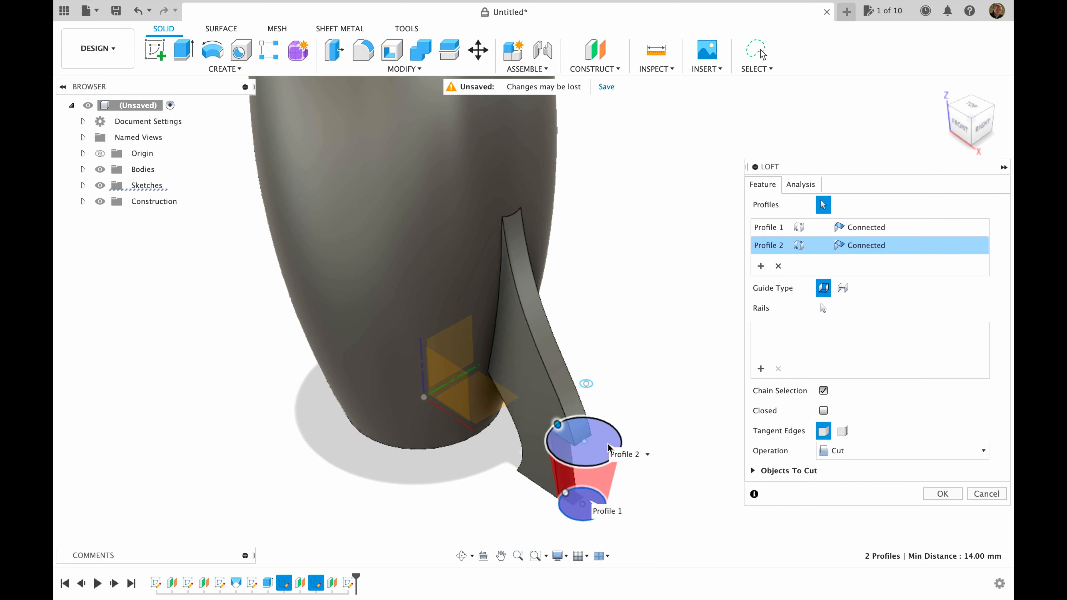
click(588, 383)
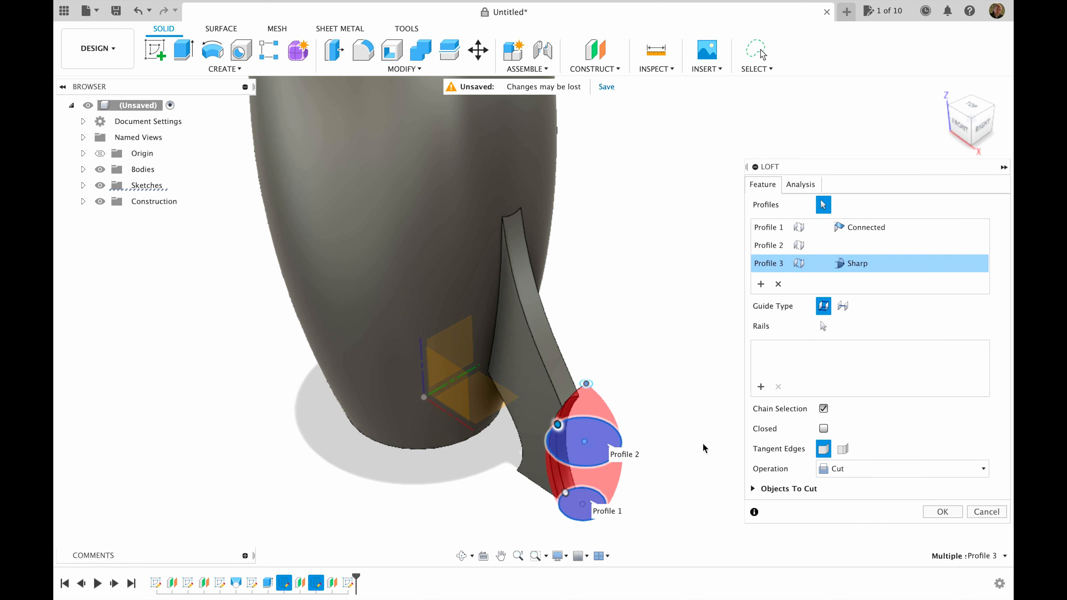
click(862, 473)
click(849, 483)
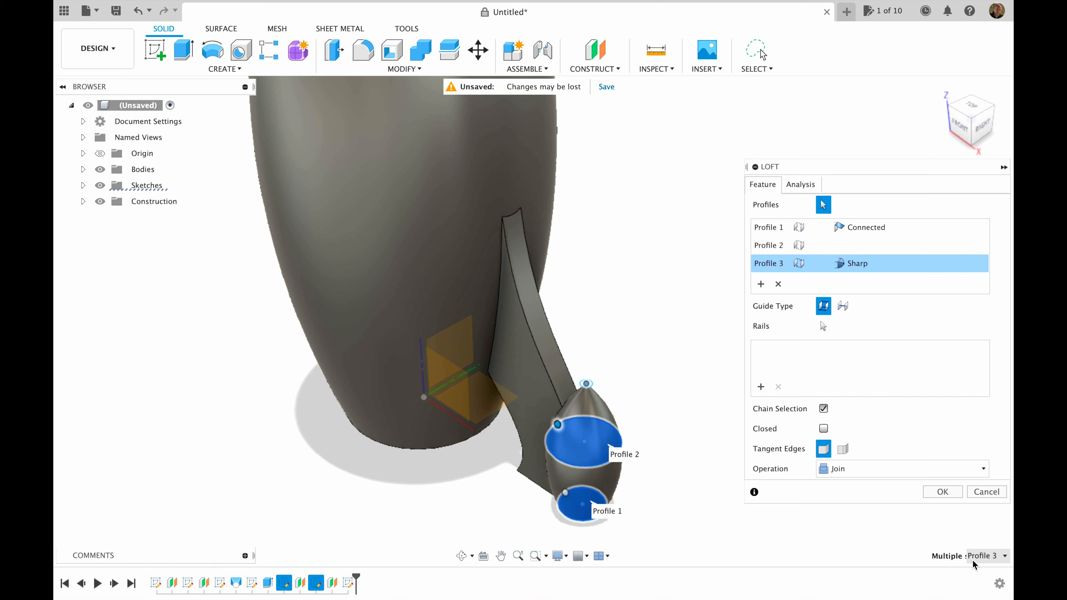
click(943, 491)
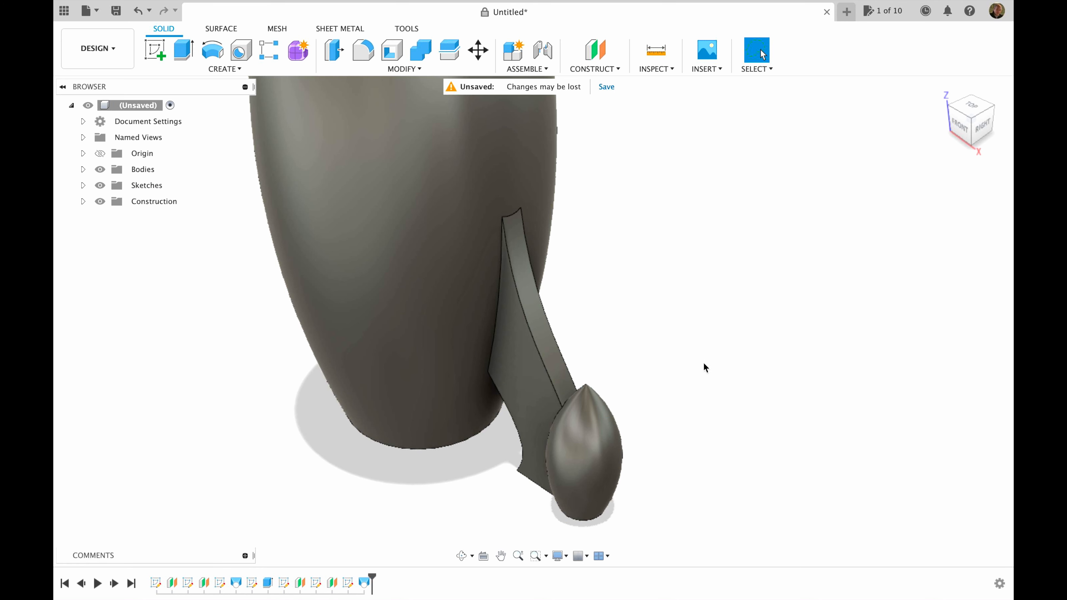
- Edit the fin sketch and move the bottom edge's outer endpoint to X 43, Z 6 mm and inner endpoint to about X 39, Z 3.3 mm
click(946, 90)
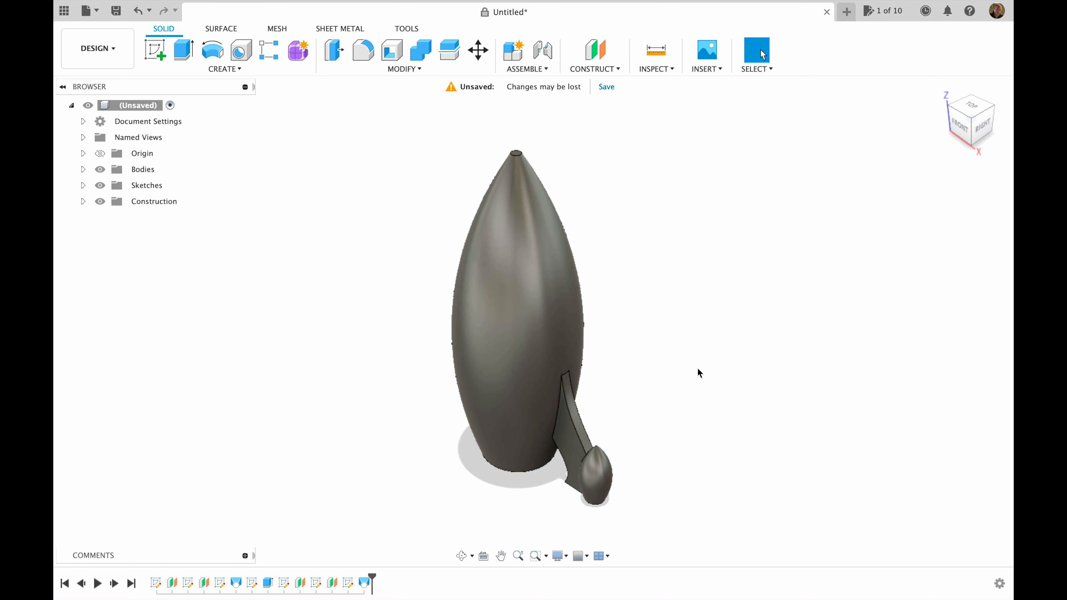
drag(968, 116, 1007, 77)
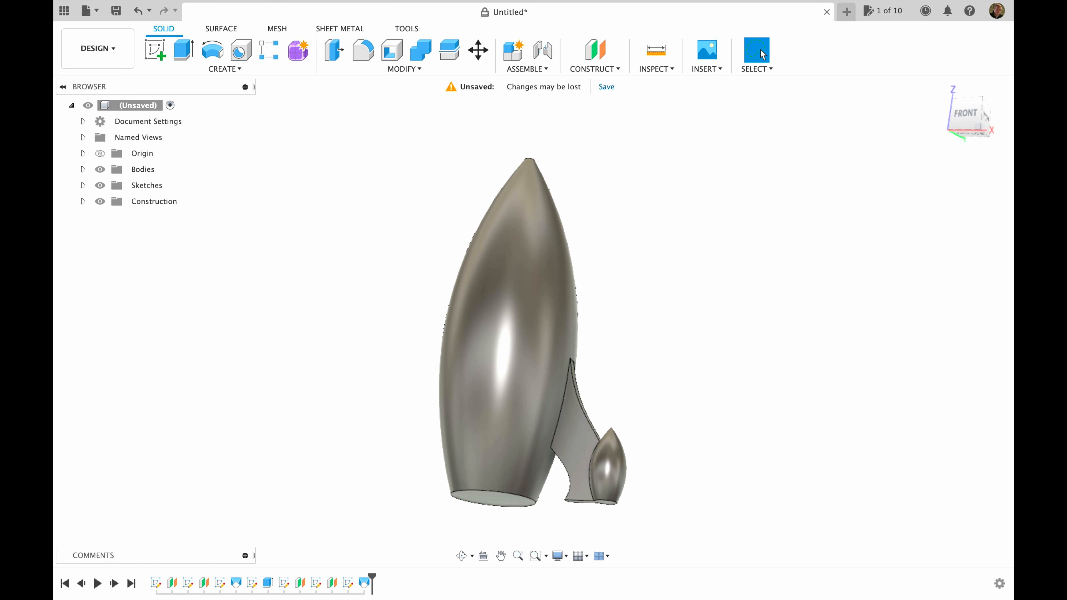
click(220, 582)
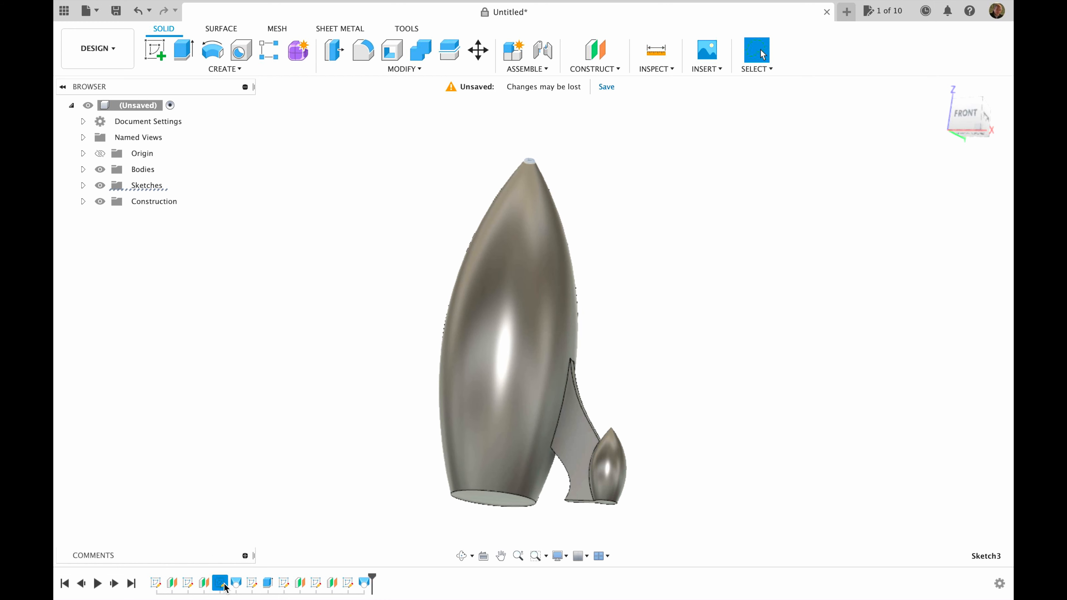
click(251, 584)
right_click(253, 585)
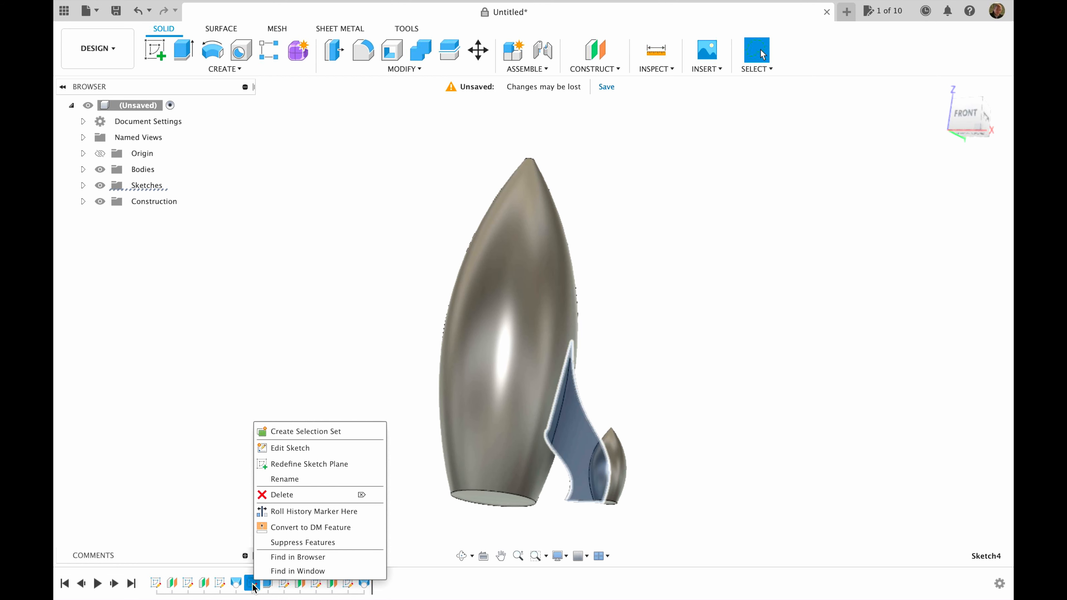
click(291, 448)
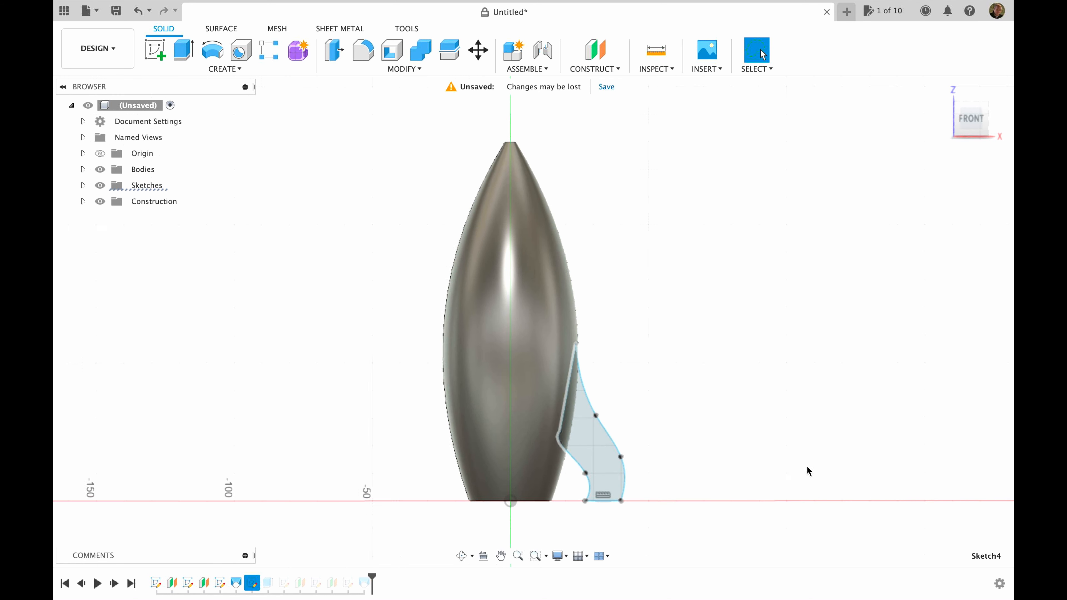
scroll(614, 517, up, 5)
scroll(615, 515, down, 5)
drag(659, 439, 680, 407)
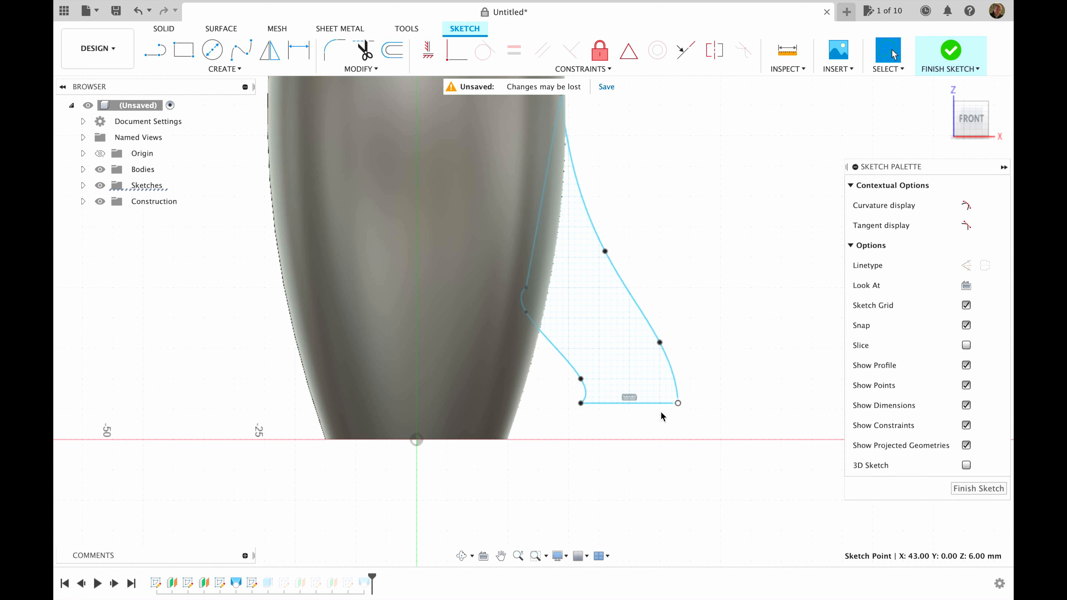
click(580, 403)
mouse_move(603, 410)
mouse_down()
mouse_move(659, 411)
mouse_move(659, 441)
mouse_up()
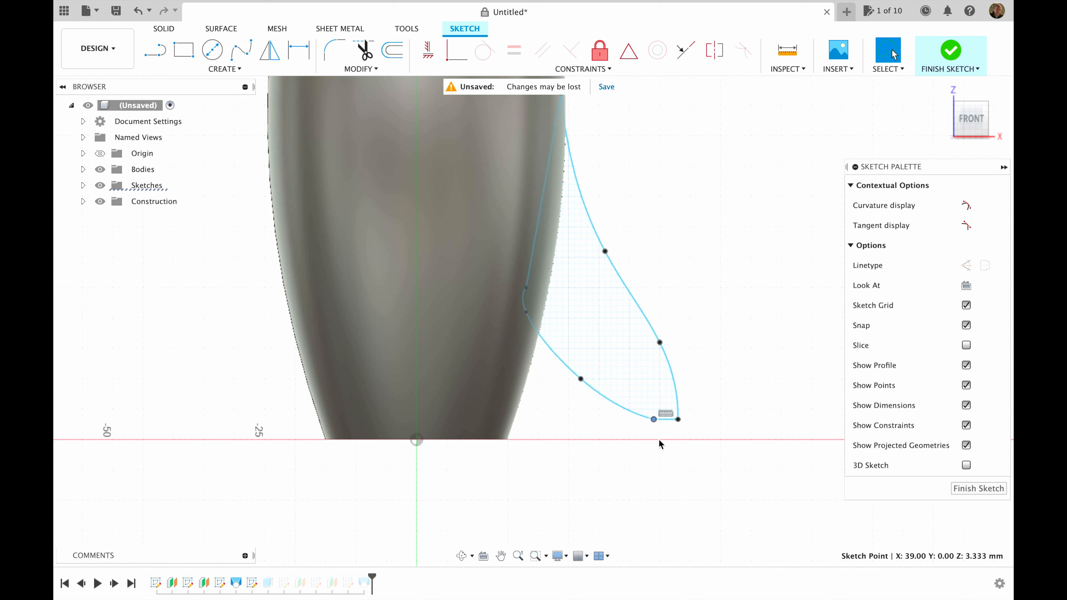
- Move the lower spline's middle point to X 27, Z 17 mm and the bottom inner endpoint to X 40, Z 2 mm, and finish the sketch
click(581, 373)
drag(582, 363, 583, 339)
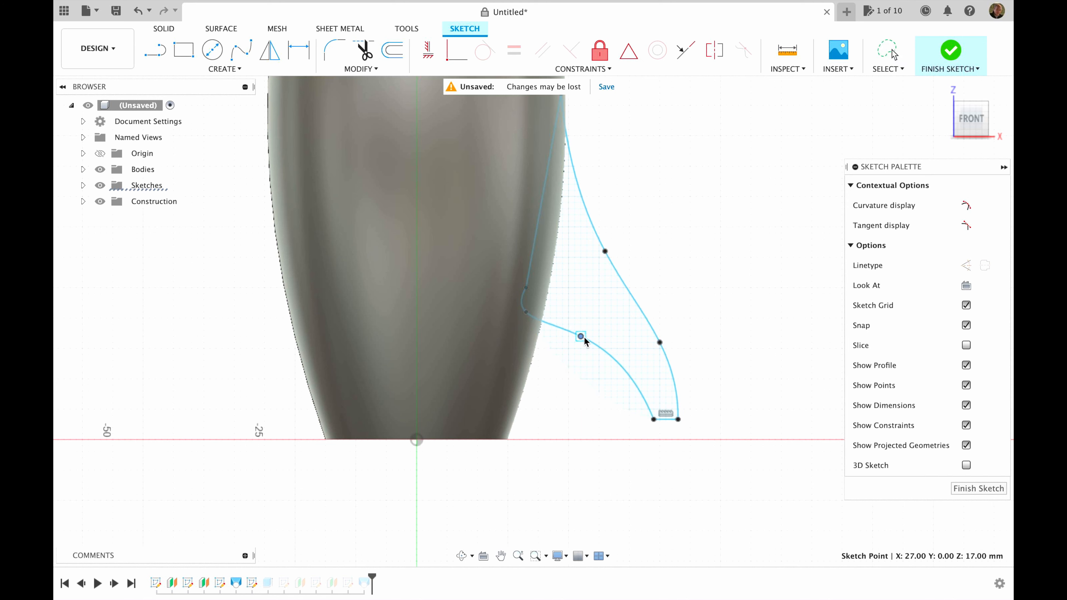
drag(653, 419, 660, 428)
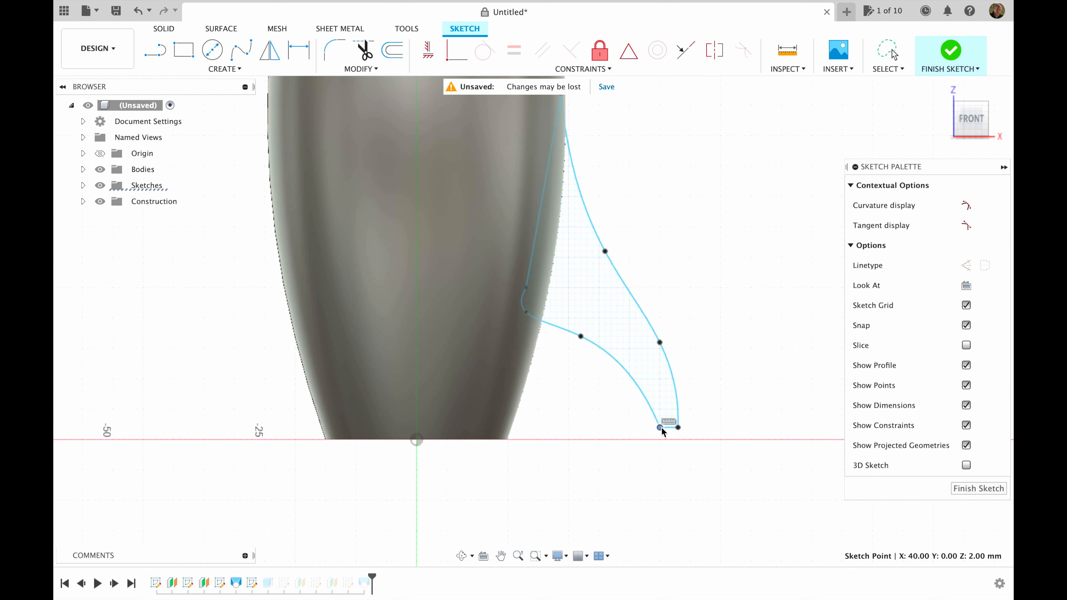
click(950, 52)
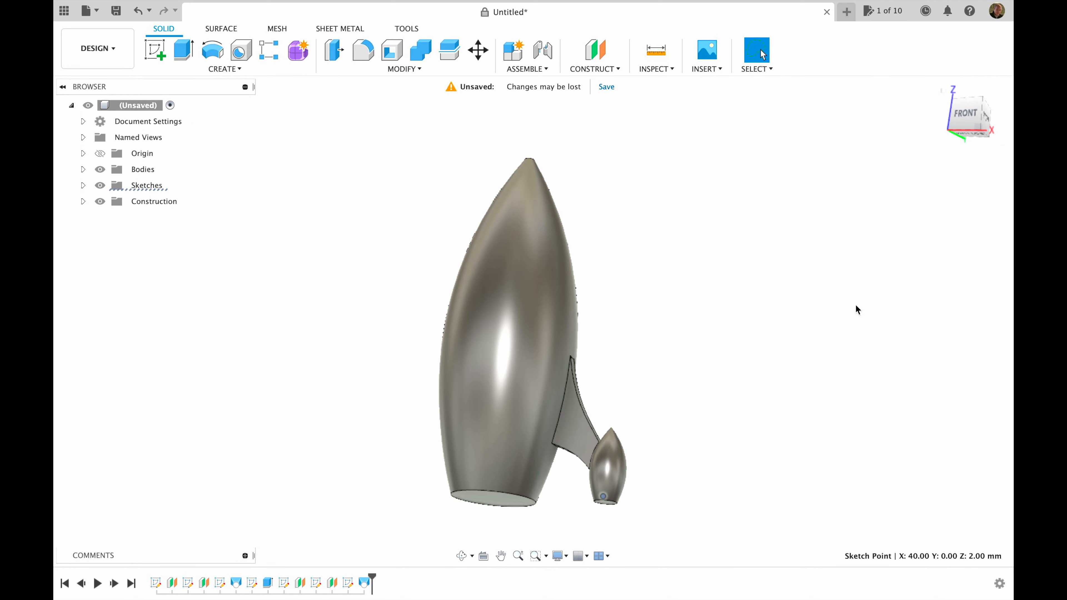
- Fillet the fin's four long upper and lower edges, on both sides, with a 2 mm radius
mouse_move(967, 113)
mouse_down()
mouse_move(878, 113)
mouse_move(804, 57)
mouse_move(918, 30)
mouse_up()
click(939, 88)
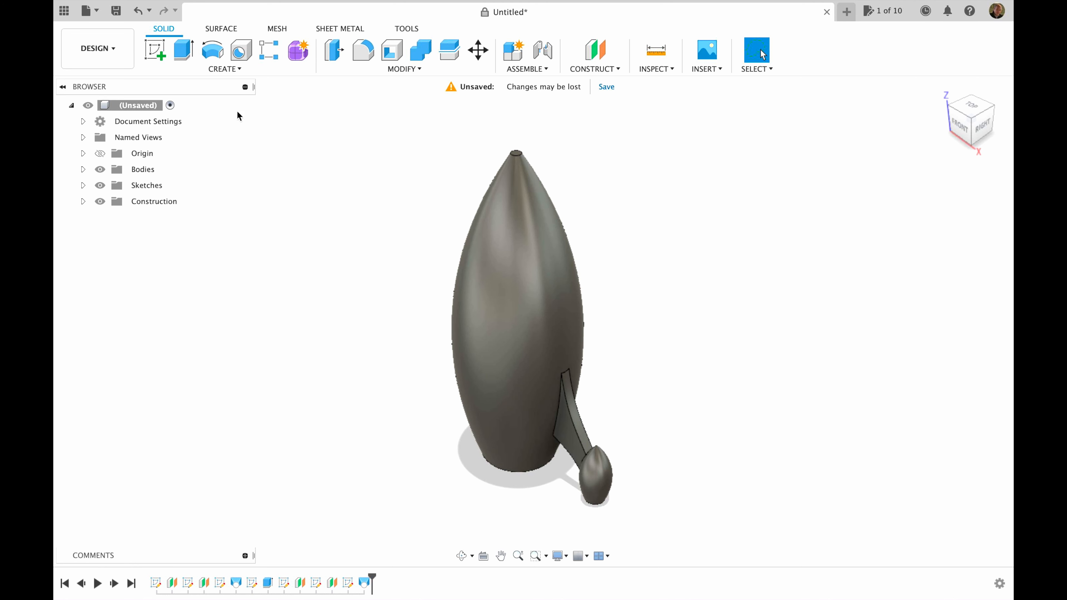
click(363, 51)
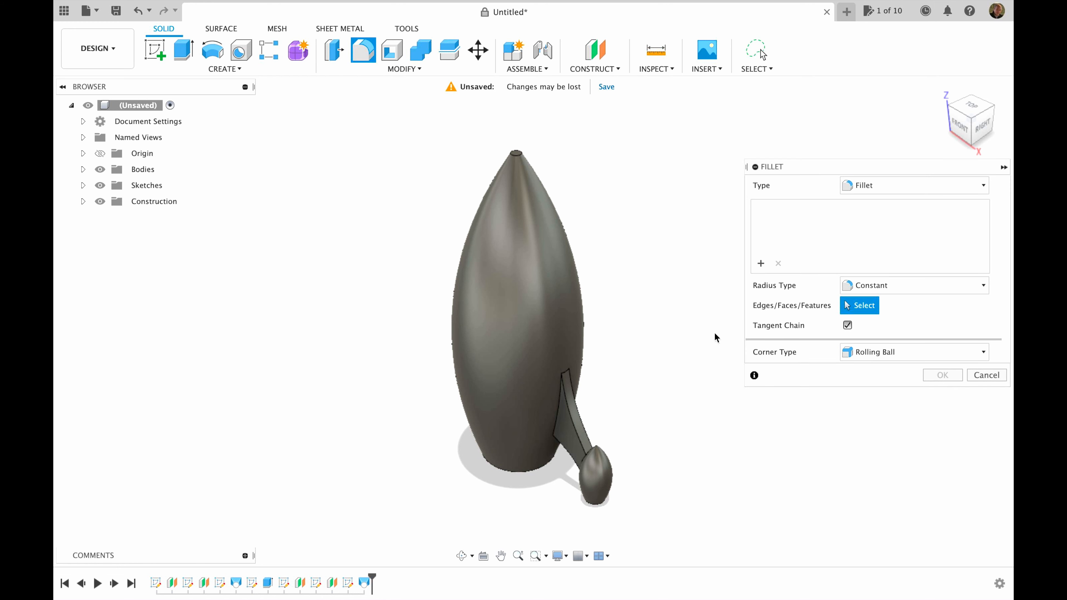
click(571, 418)
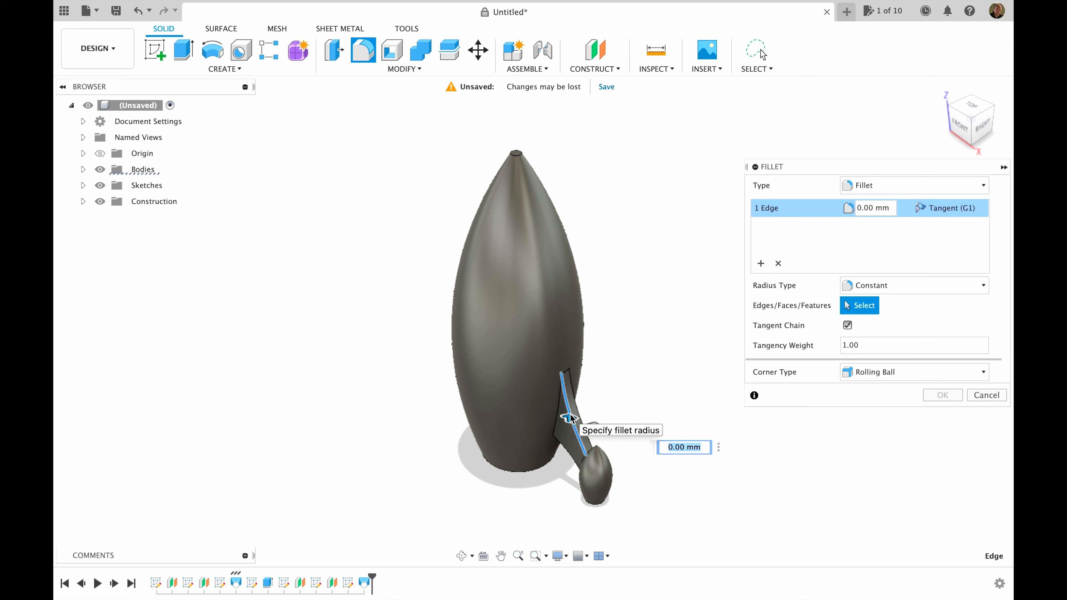
click(567, 428)
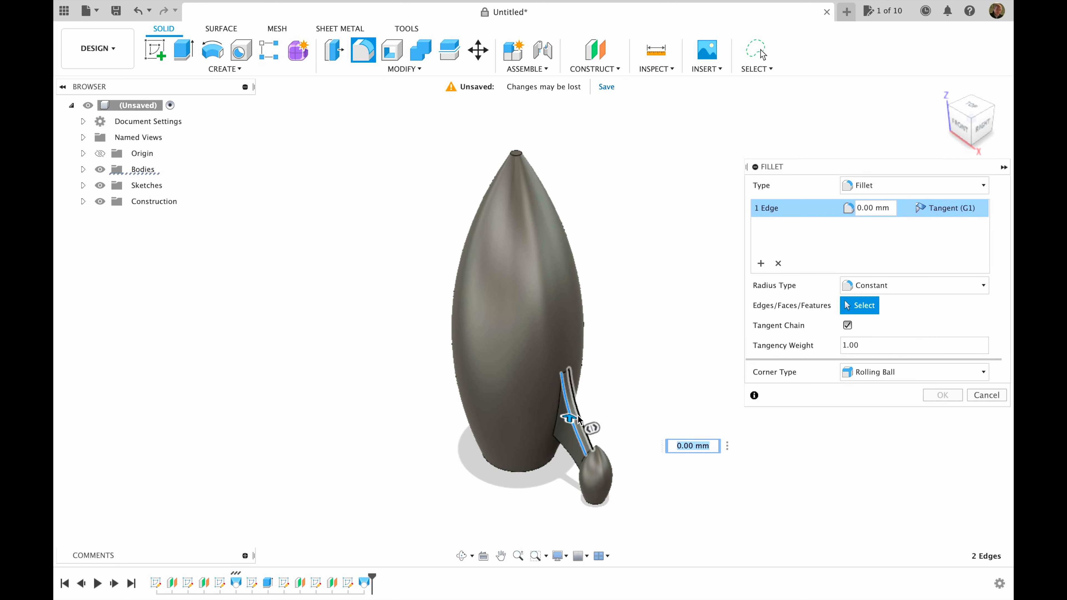
click(565, 448)
click(994, 107)
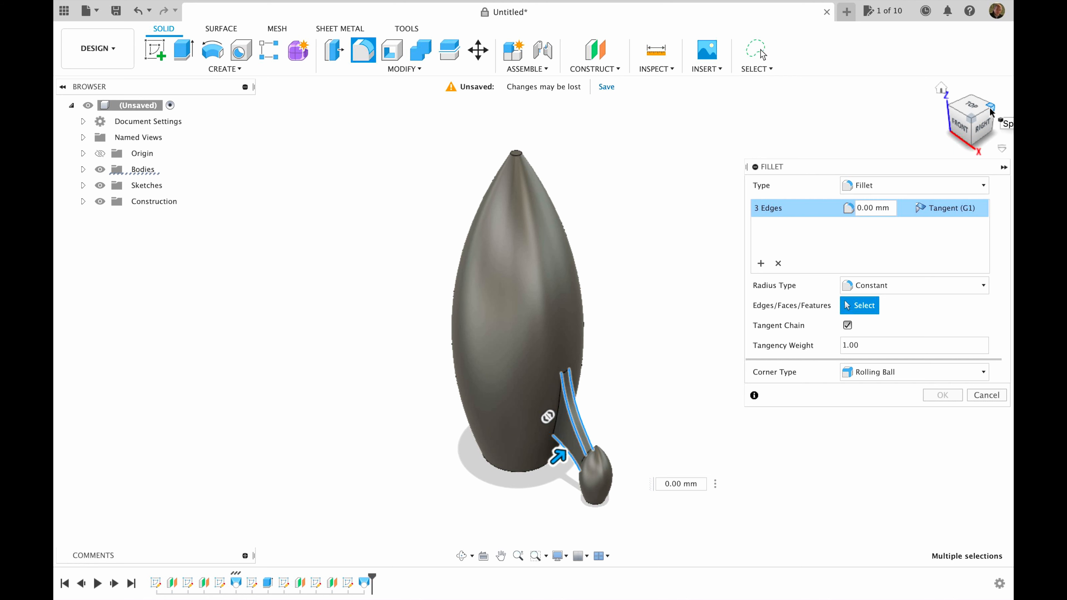
click(505, 449)
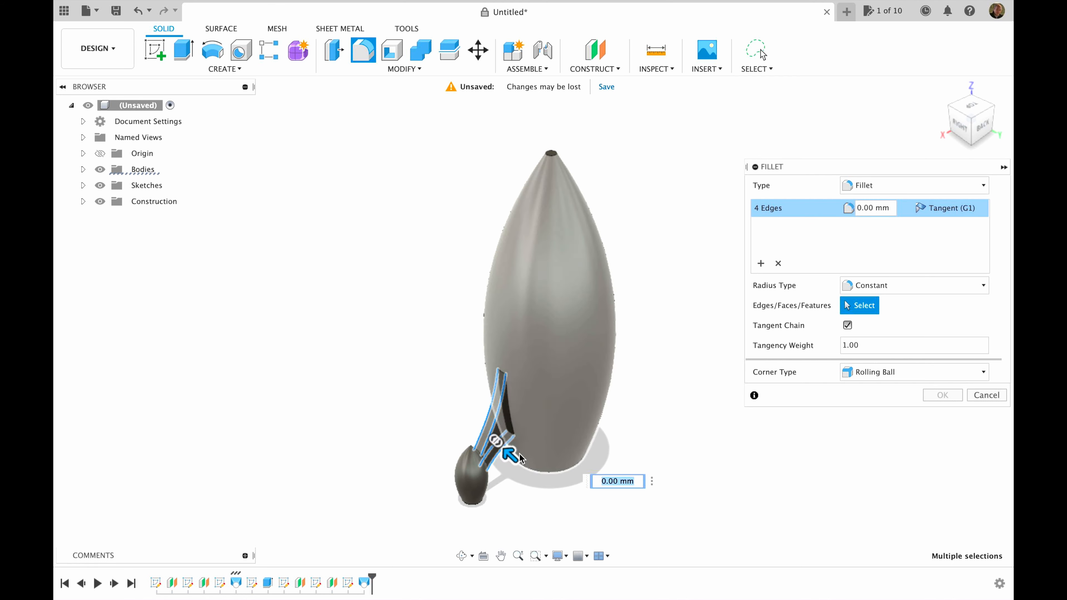
text(1)
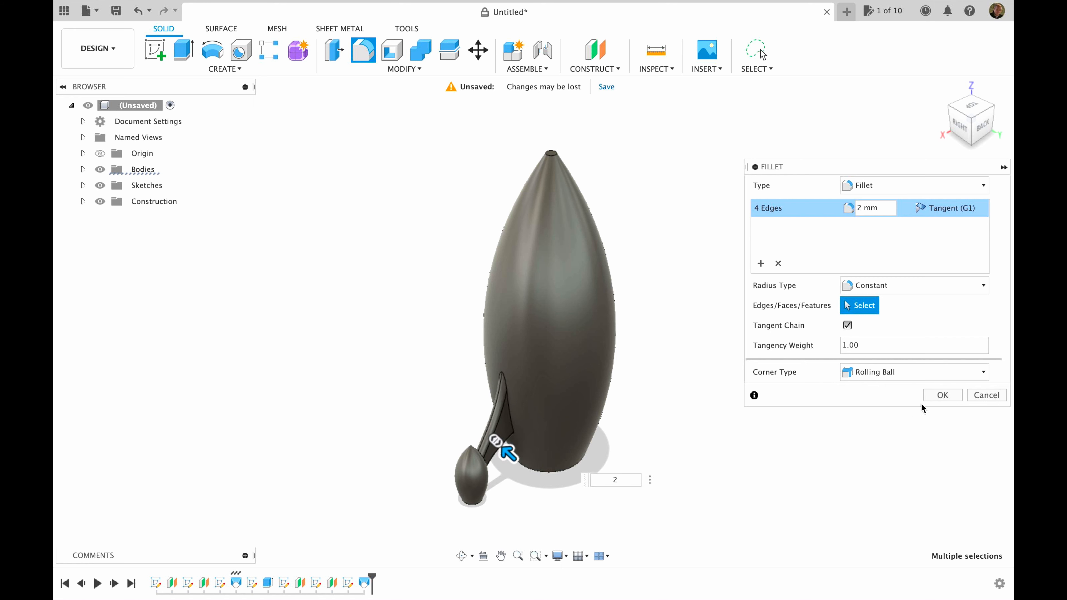
click(941, 395)
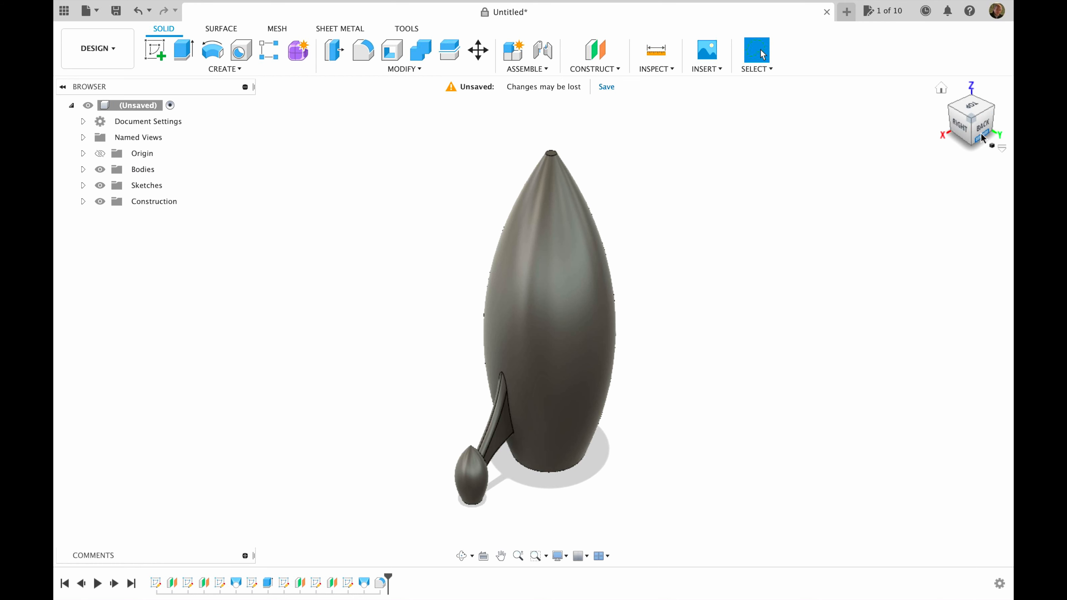
- Fillet the edge loop where the fin meets the rocket body with a 2.5 mm radius
drag(965, 132, 935, 64)
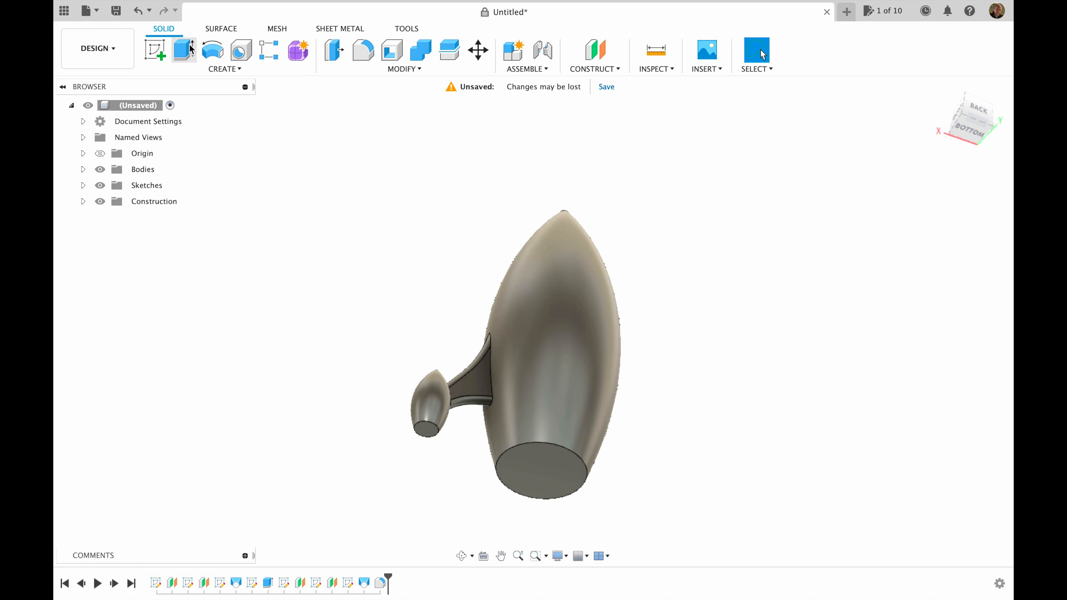
click(367, 57)
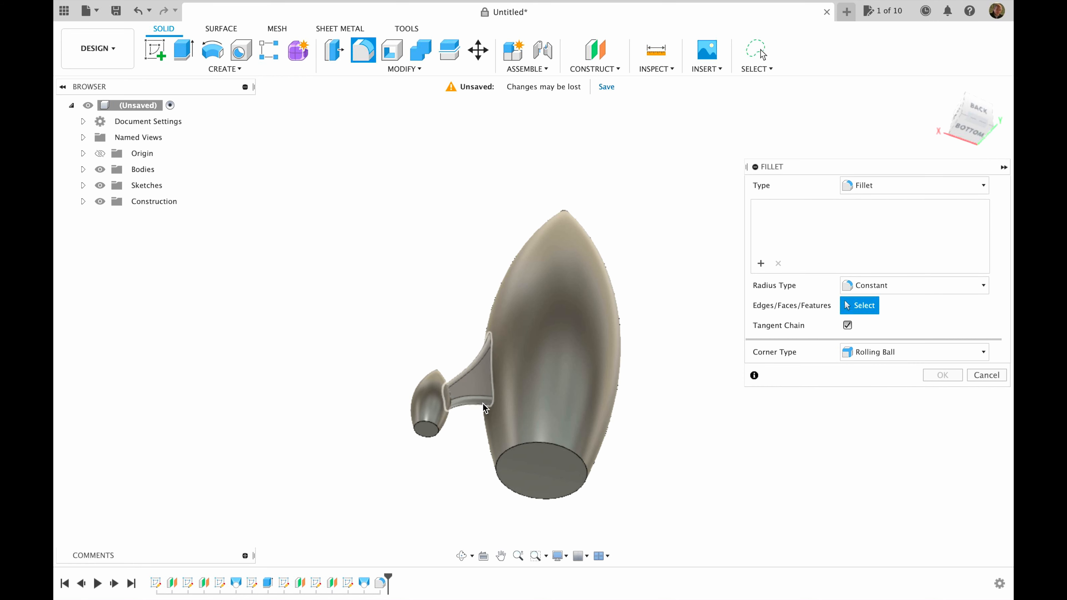
click(491, 405)
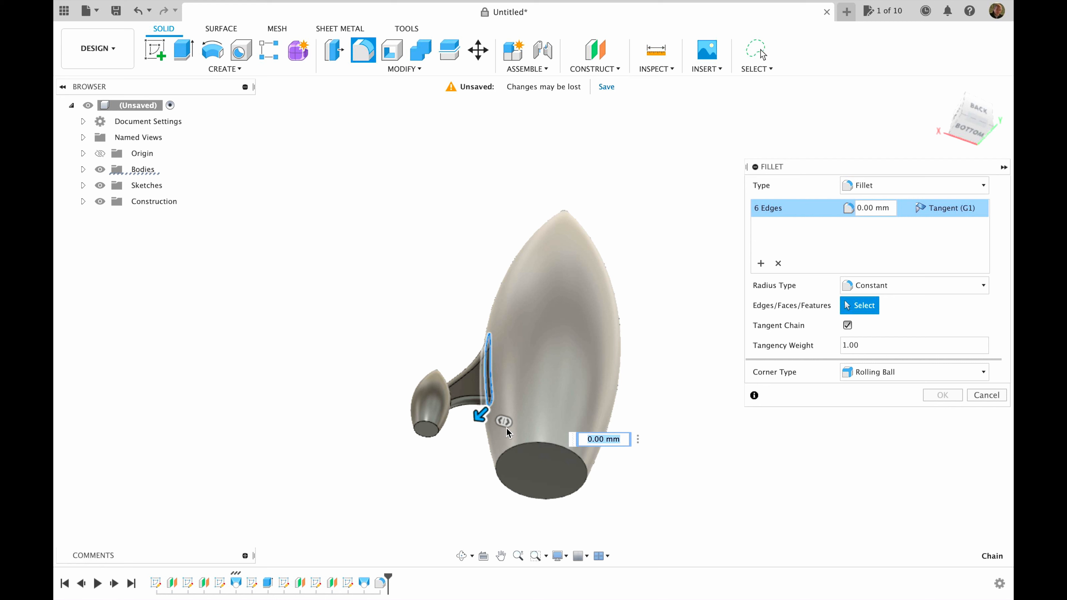
drag(482, 416, 479, 419)
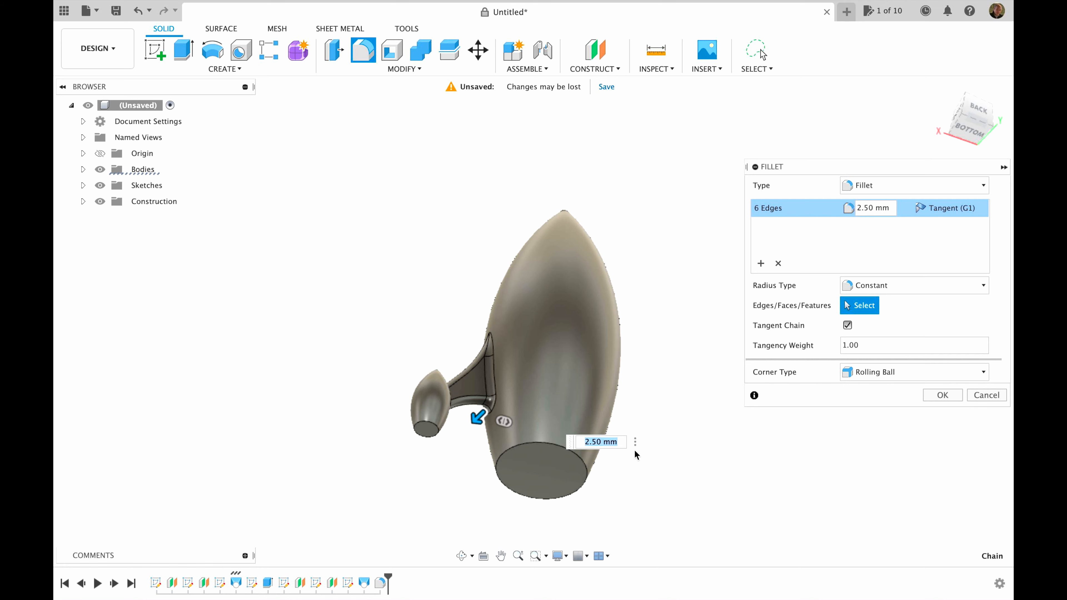
click(942, 395)
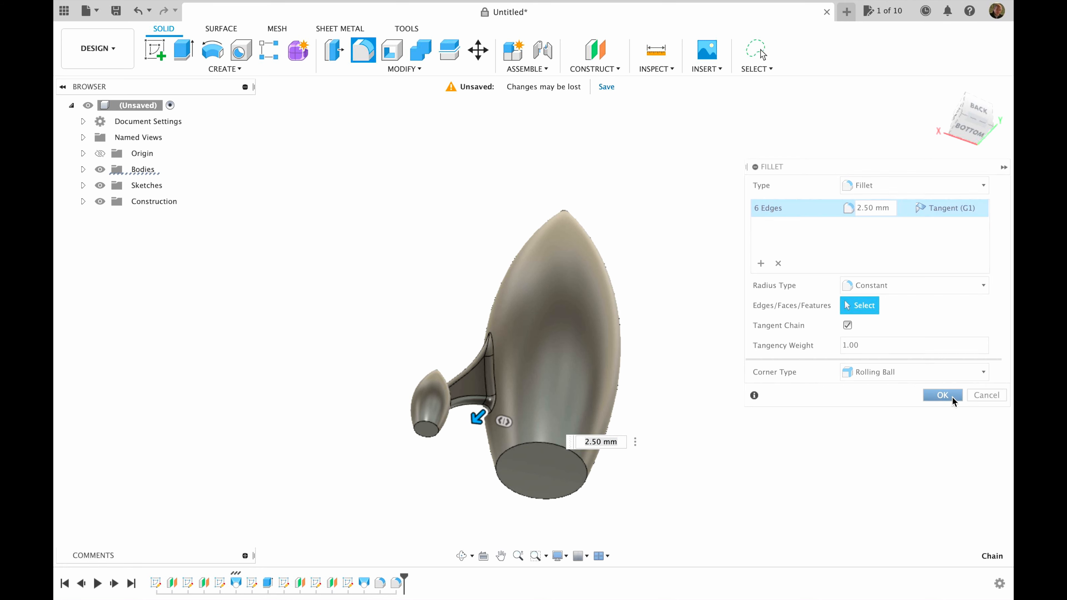
- Fillet the edge loop where the fin meets the small lofted pod with a 2 mm radius
click(941, 93)
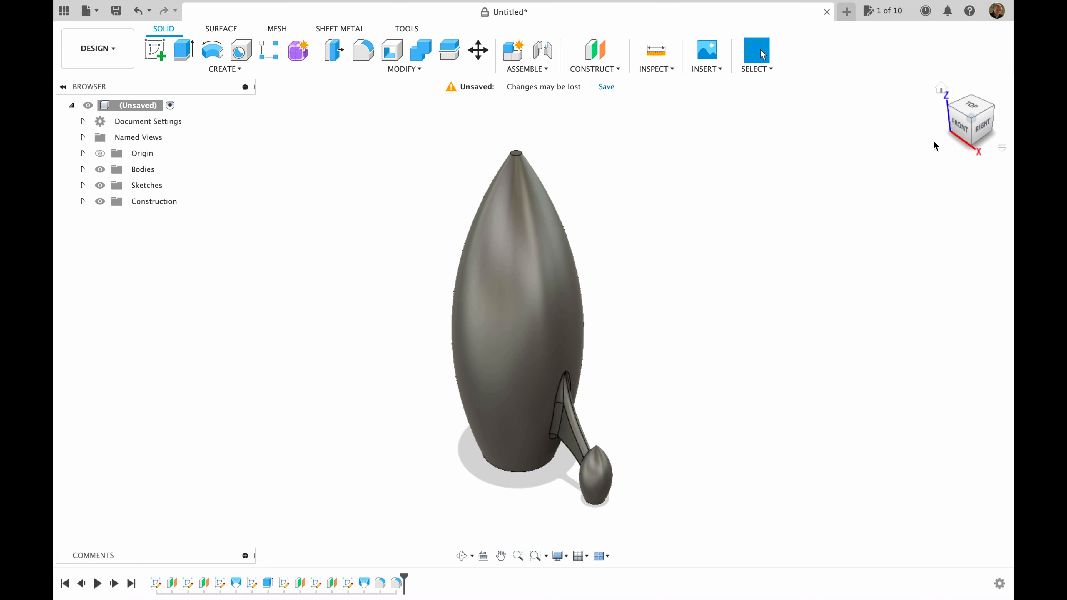
click(951, 107)
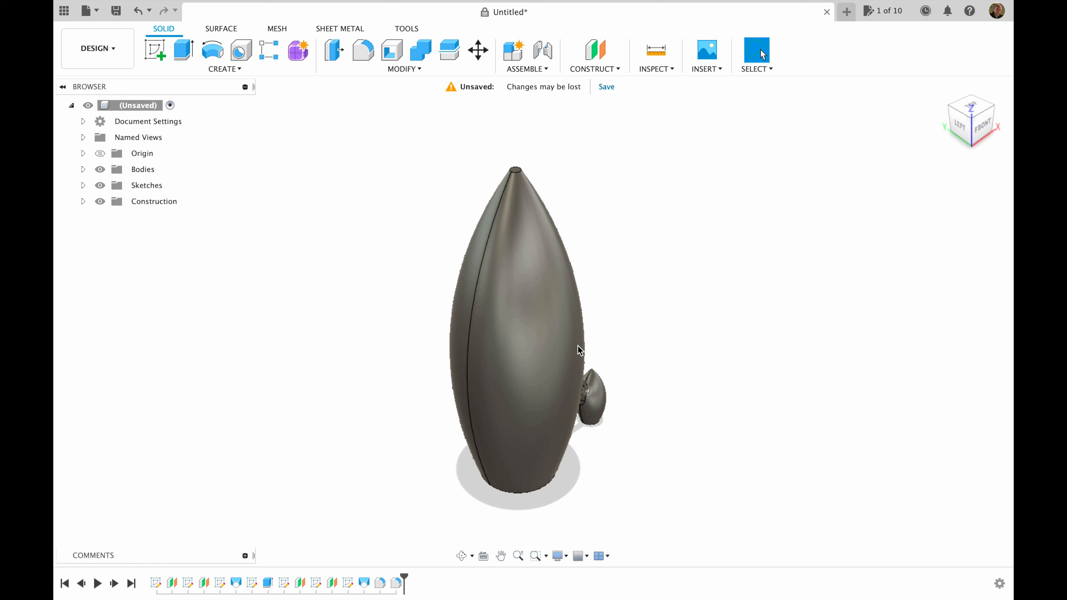
click(362, 49)
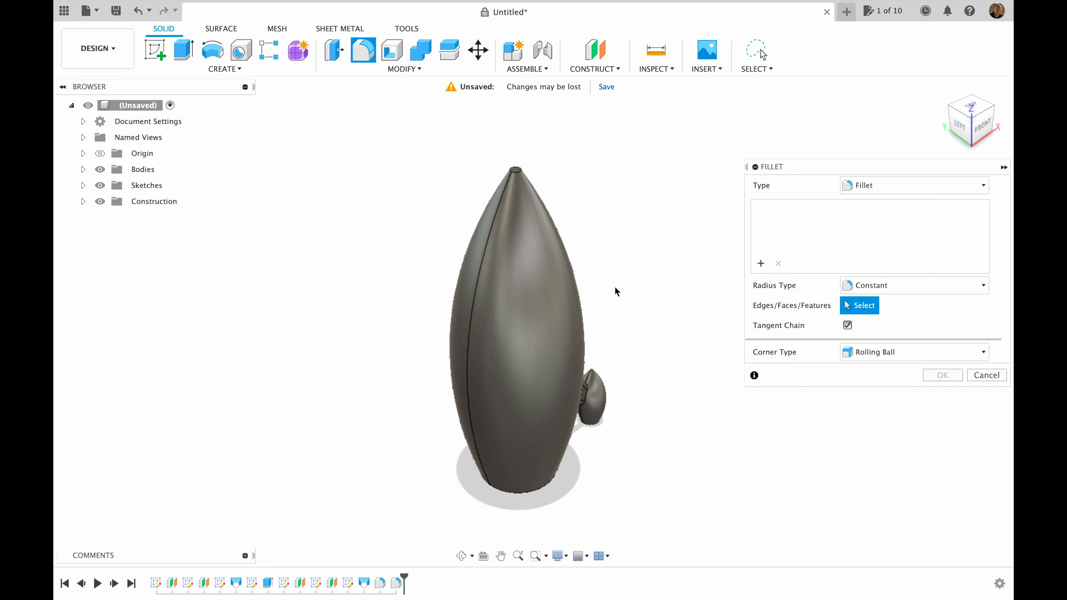
click(590, 398)
text(1)
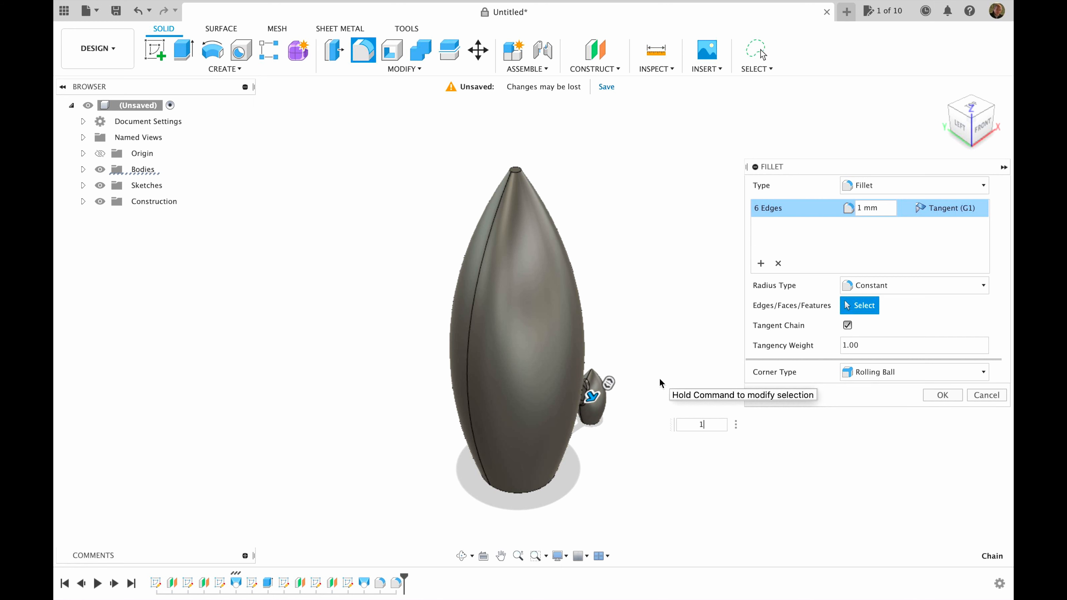
key(BackSpace)
text(2)
click(944, 396)
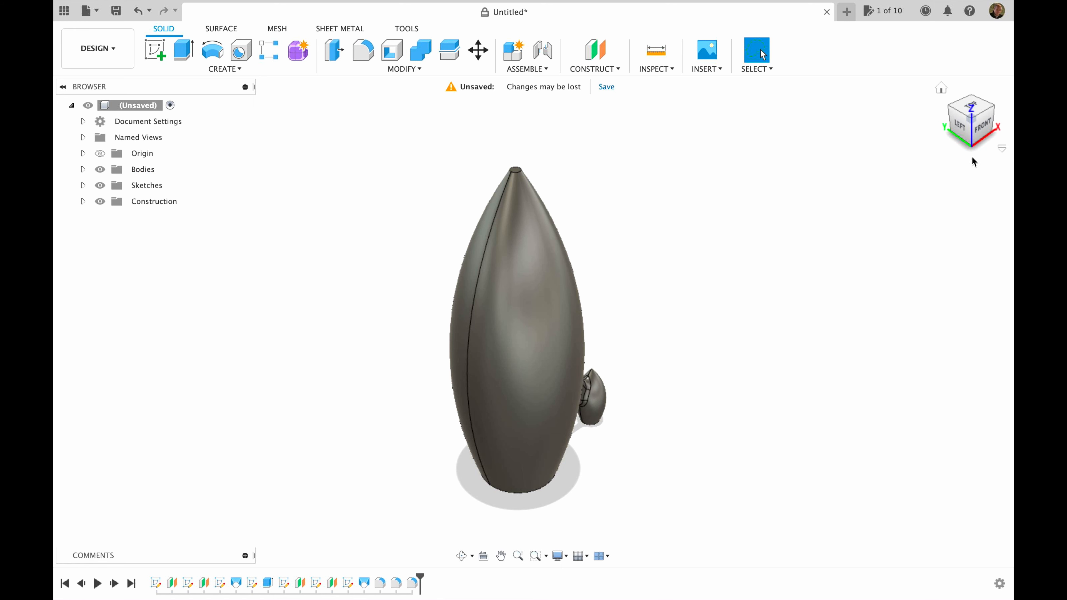
- Start a circular pattern of features and select the fin extrusion, the pod loft and all three fin fillets as its objects
click(980, 133)
mouse_move(531, 319)
shift+middle_down()
mouse_move(560, 378)
mouse_move(569, 253)
shift+middle_up()
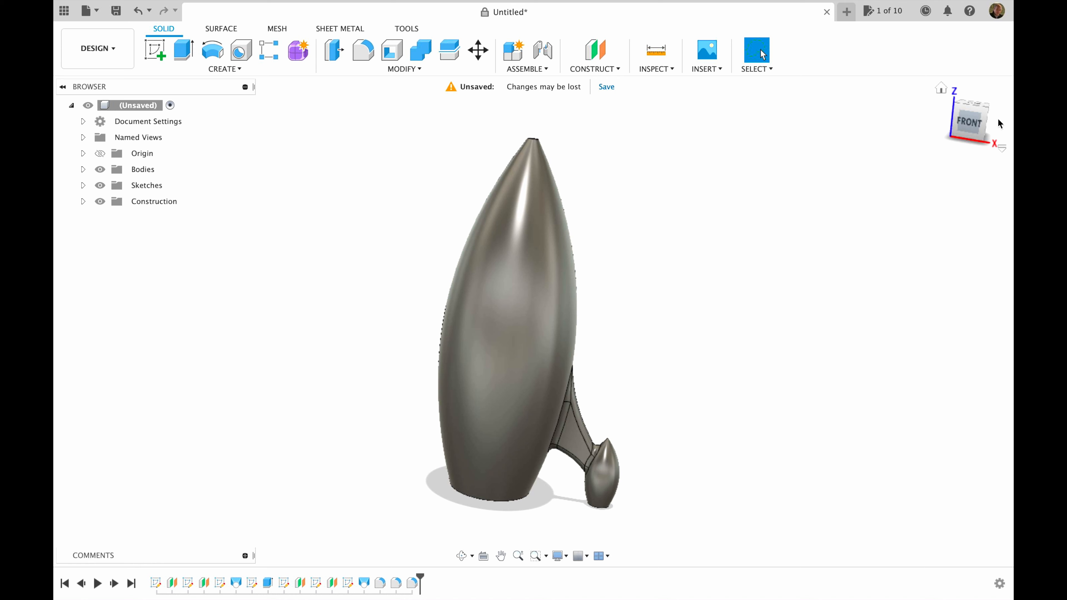
click(940, 90)
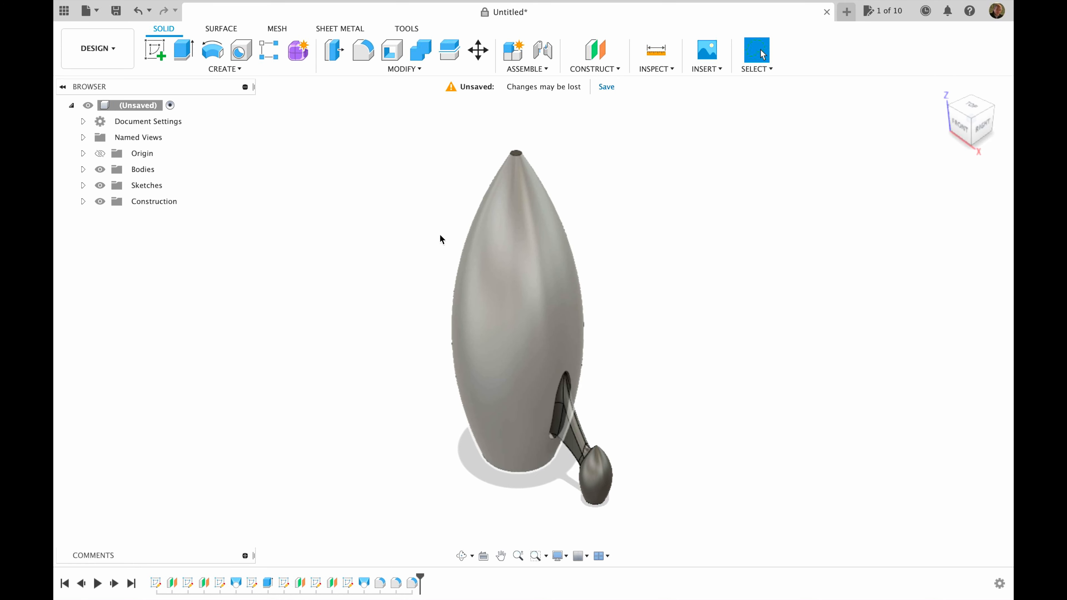
click(226, 70)
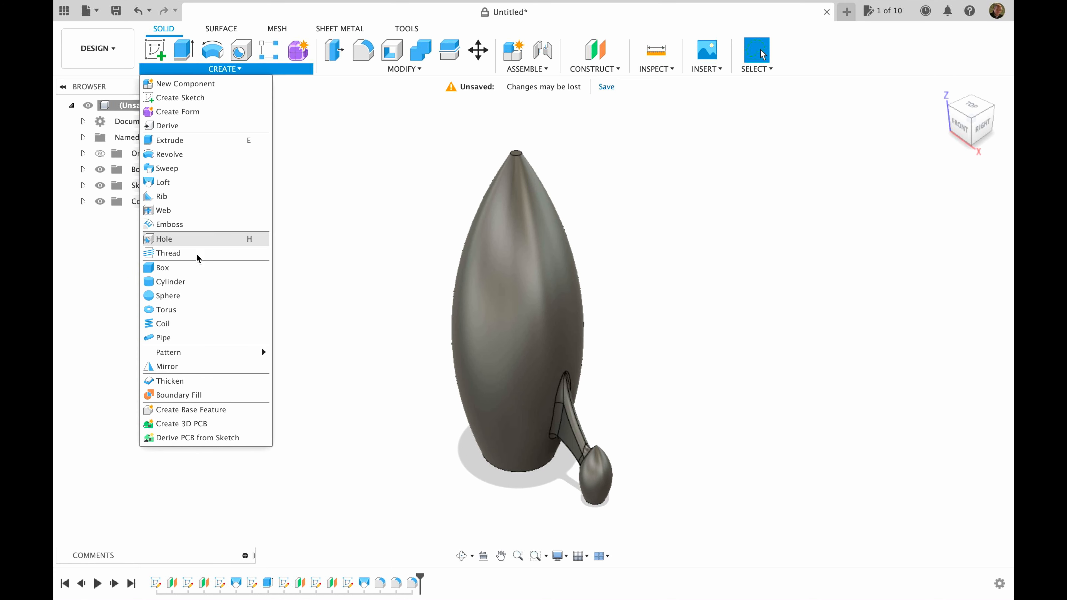
mouse_move(212, 355)
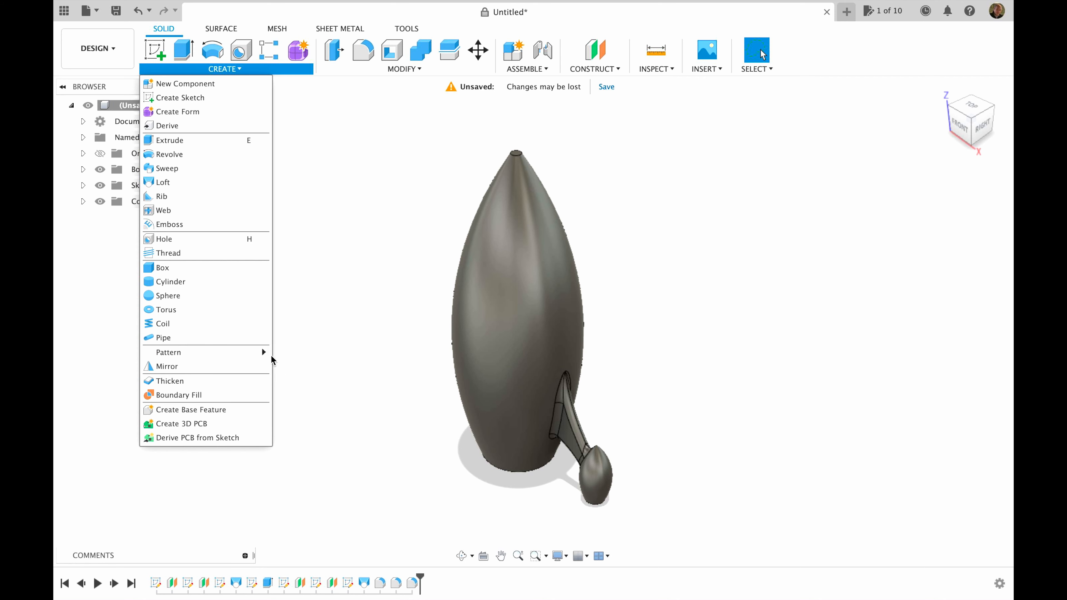
click(299, 367)
click(933, 194)
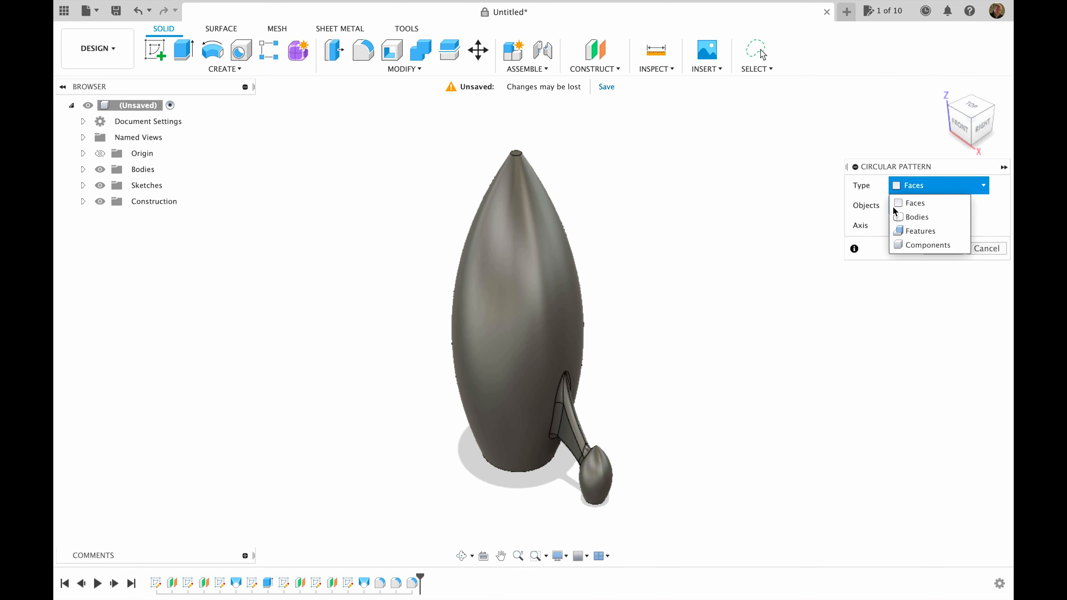
click(916, 231)
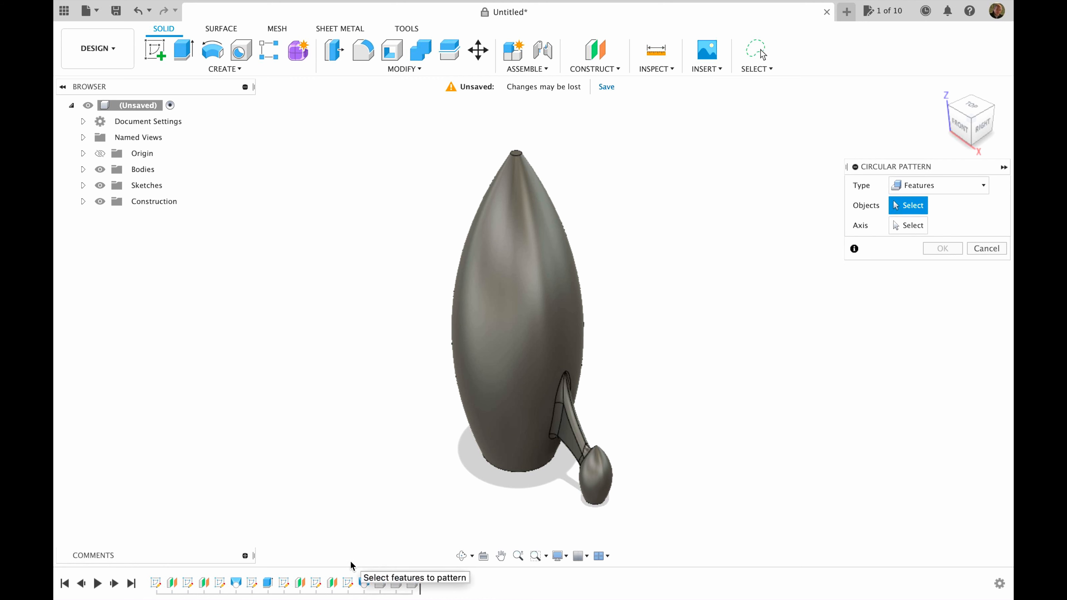
click(268, 583)
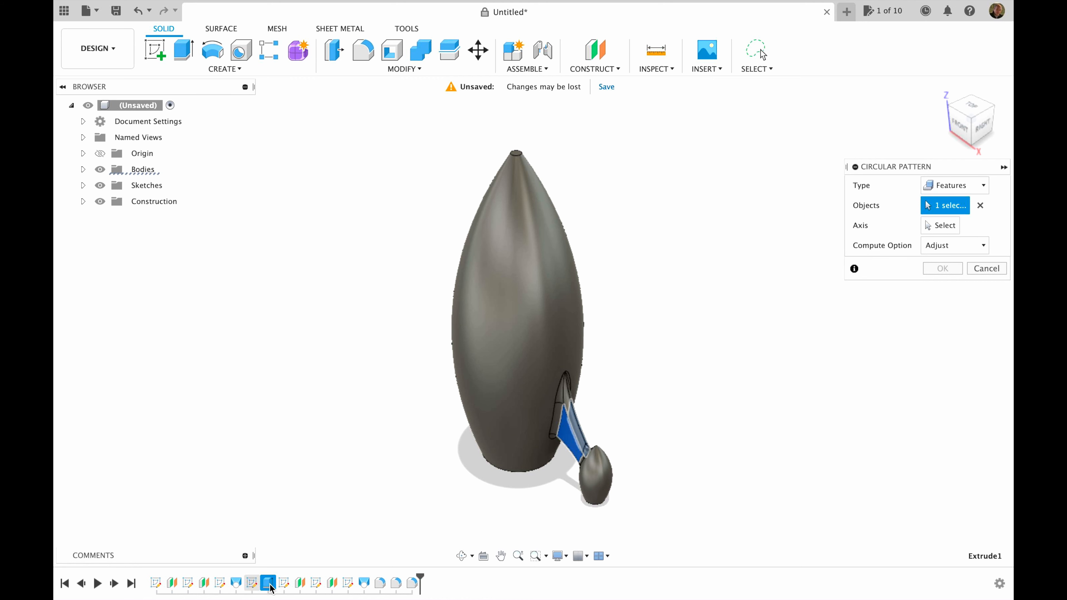
click(365, 583)
click(380, 584)
click(395, 583)
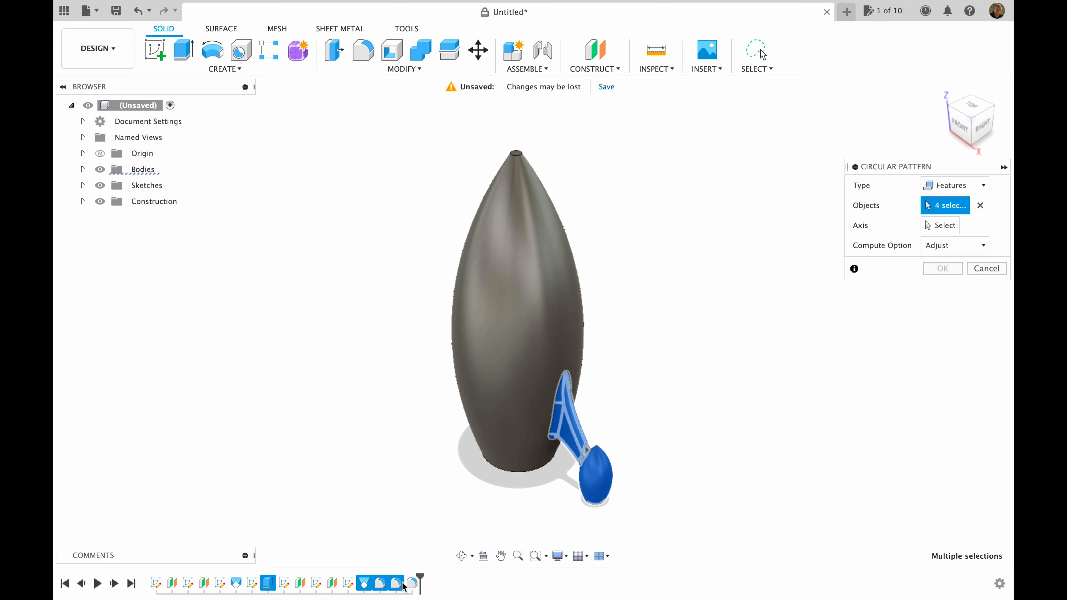
click(413, 583)
- Set the vertical Z axis through the rocket's centre as the axis of the circular pattern
click(945, 226)
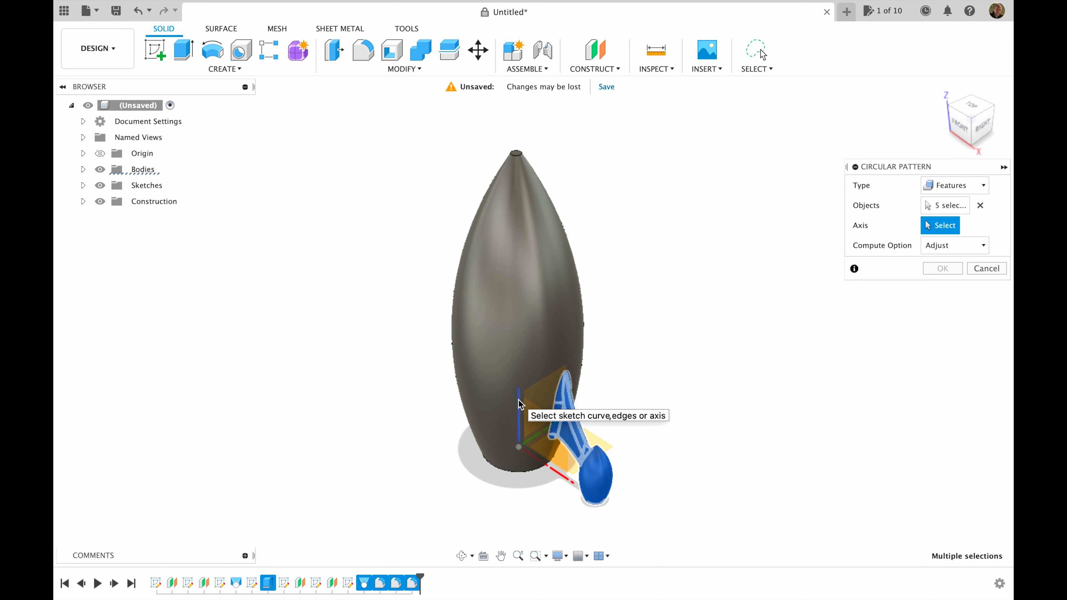
click(520, 403)
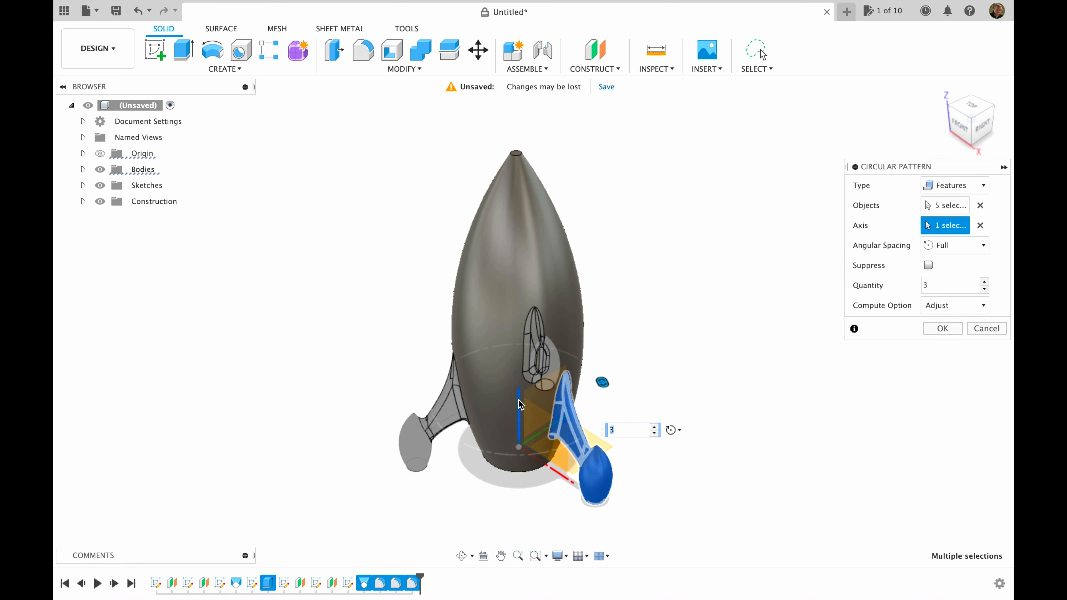
mouse_move(919, 185)
shift+middle_down()
mouse_move(838, 169)
mouse_move(849, 285)
mouse_move(901, 337)
mouse_move(880, 366)
shift+middle_up()
click(941, 87)
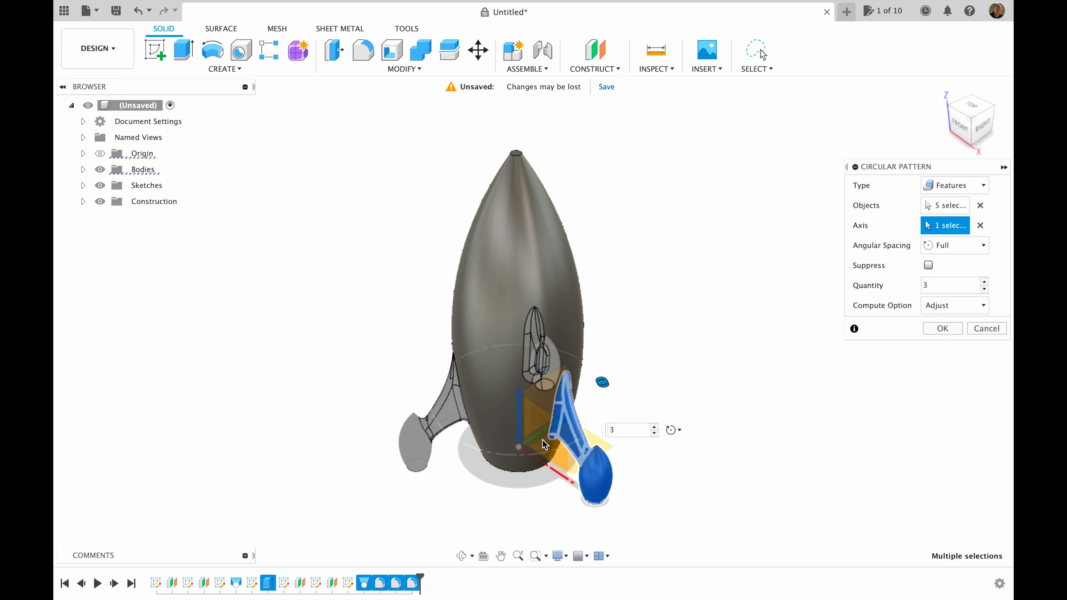
- Try higher fin quantities in the circular pattern, stepping up one at a time to 7
click(657, 426)
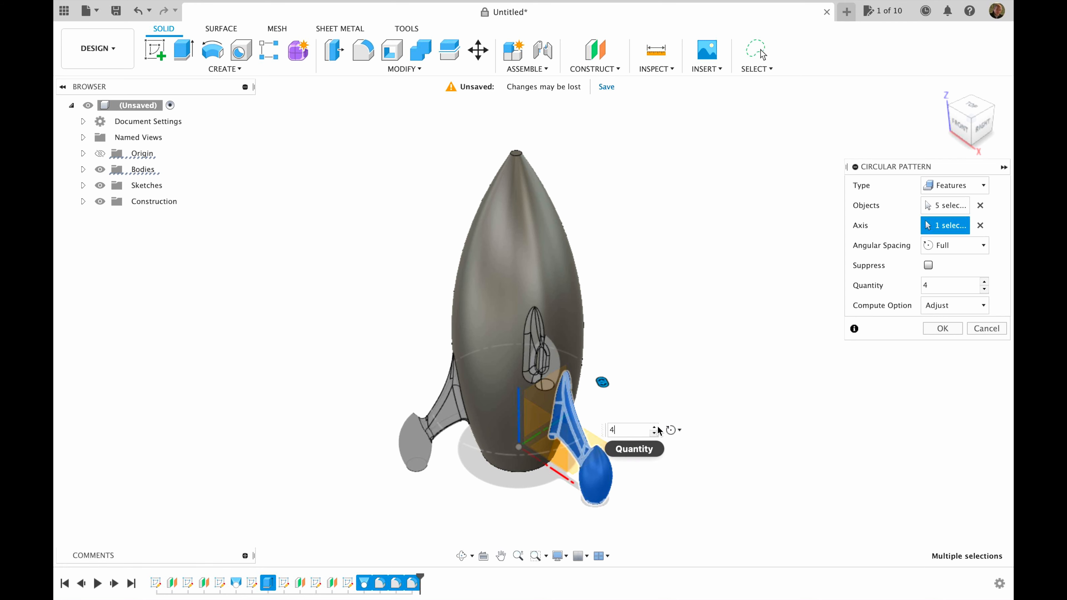
click(654, 427)
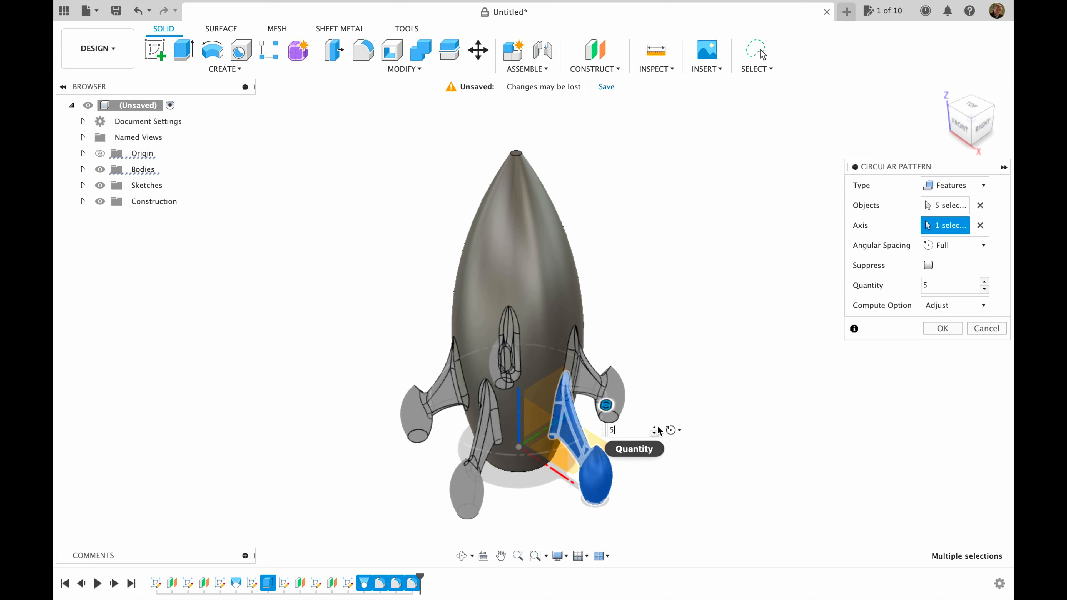
click(654, 427)
click(654, 427)
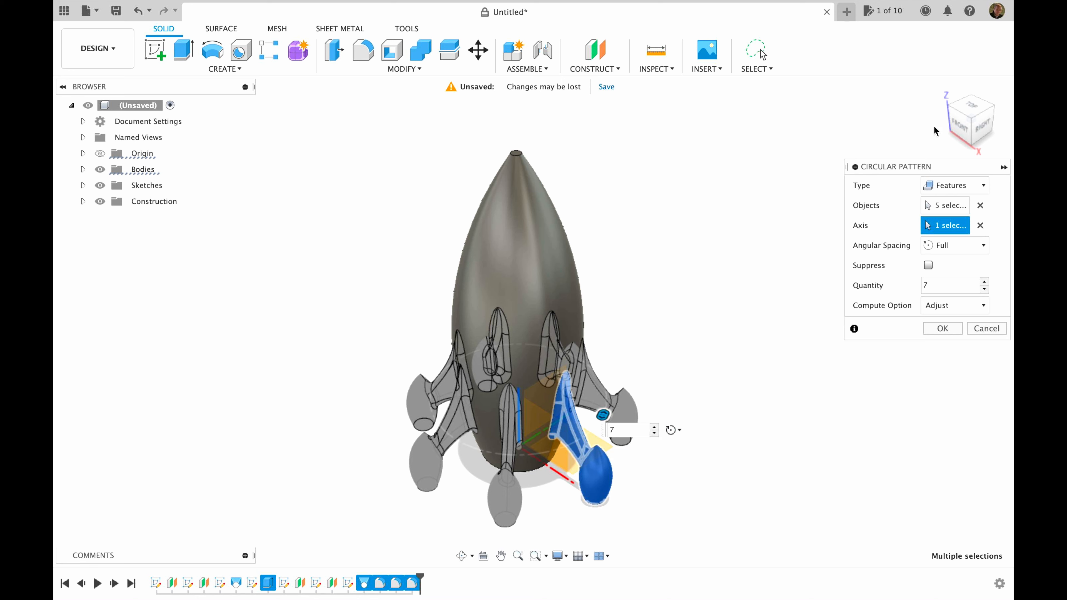
- Set the circular pattern's quantity to 3 fins and create the pattern
mouse_move(966, 128)
mouse_down()
mouse_move(913, 122)
mouse_move(852, 151)
mouse_move(863, 196)
mouse_move(875, 187)
mouse_up()
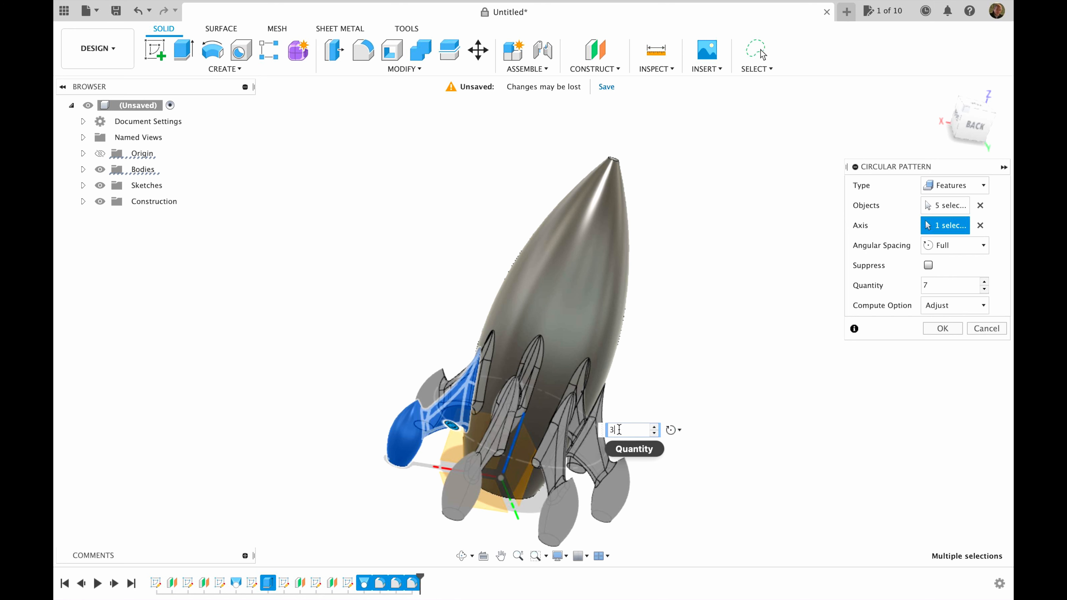
key(Return)
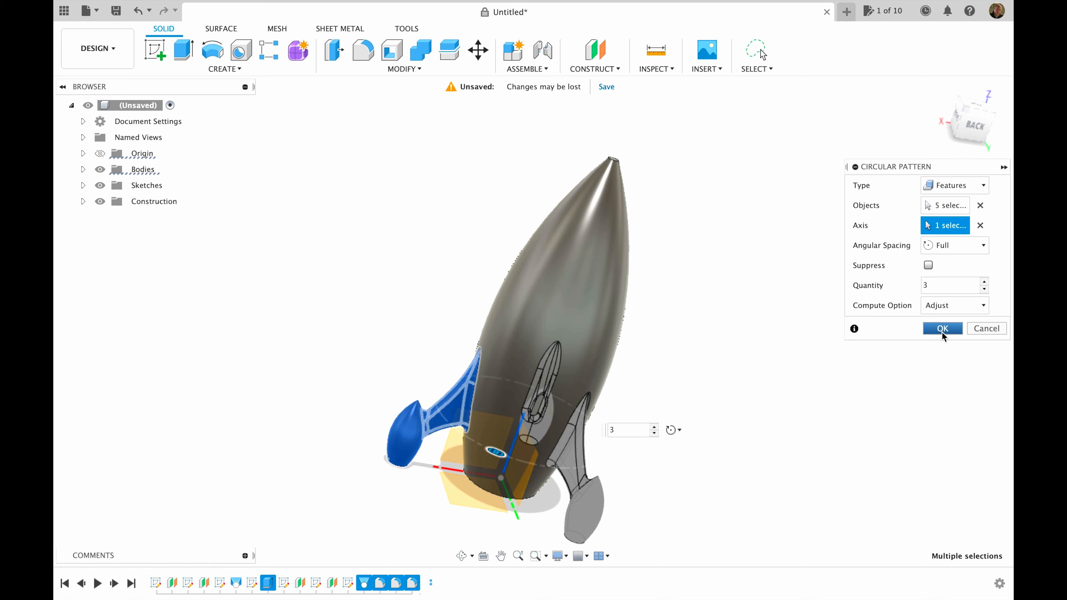
click(941, 330)
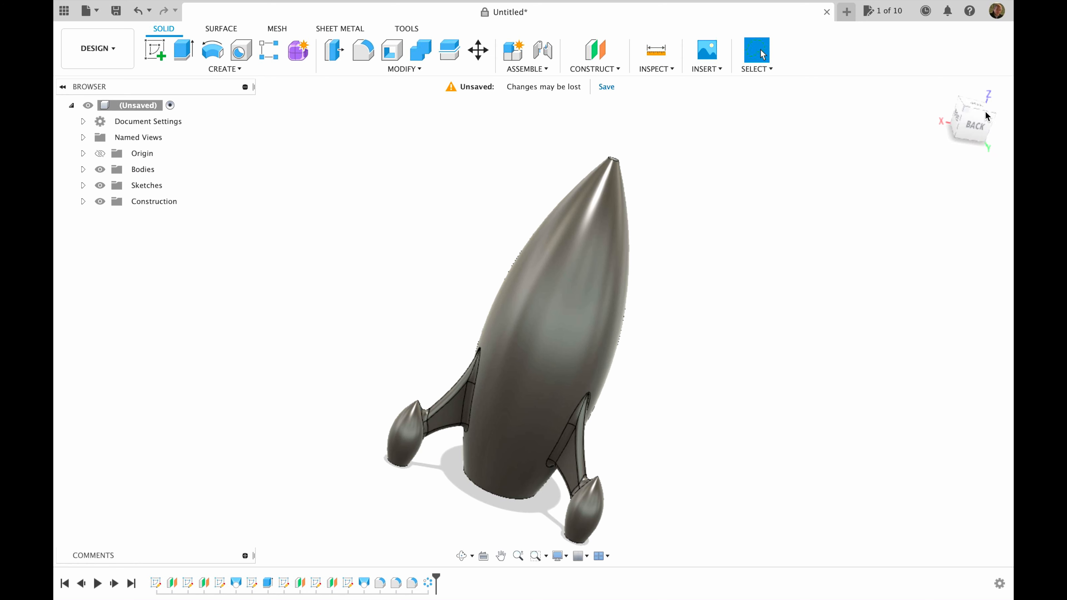
- Construct a plane offset from the YZ plane, in the negative direction, just outside the rocket body between two fins
drag(981, 122, 930, 123)
shift+middle_drag(762, 55, 747, 124)
click(941, 89)
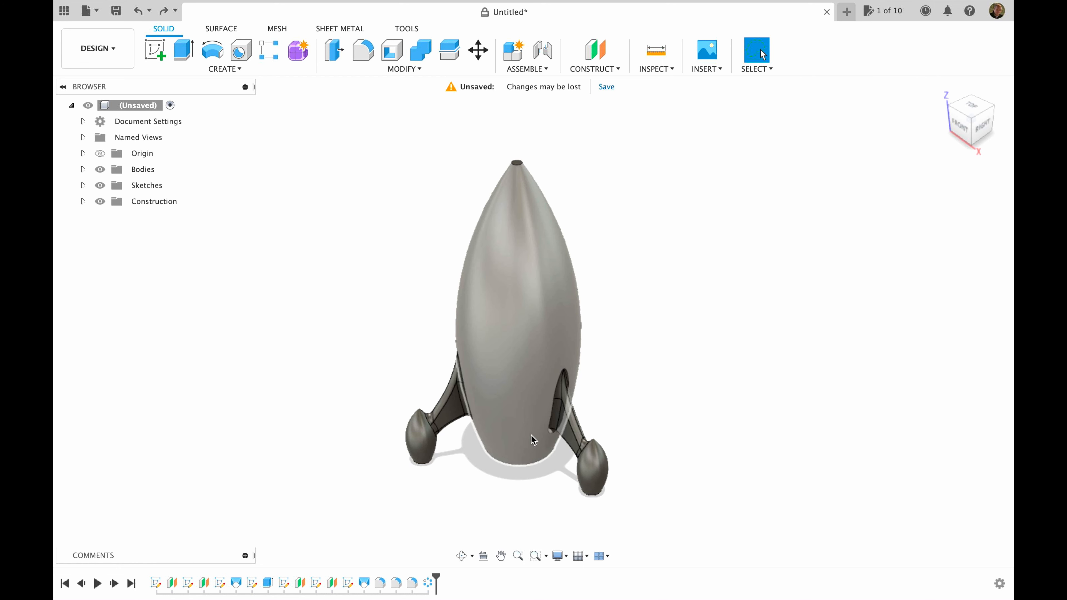
click(595, 50)
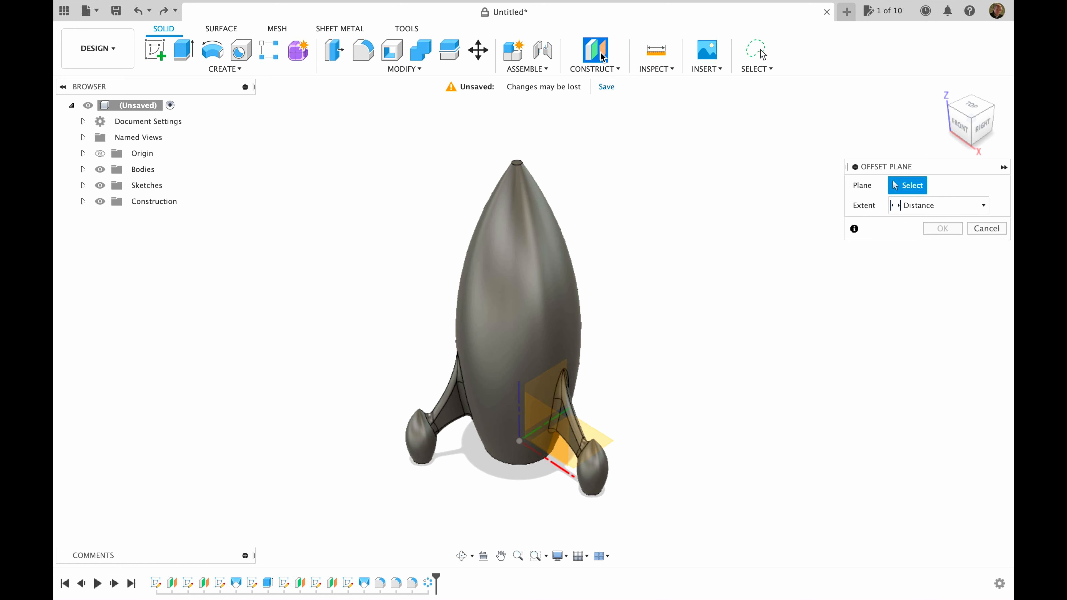
click(963, 128)
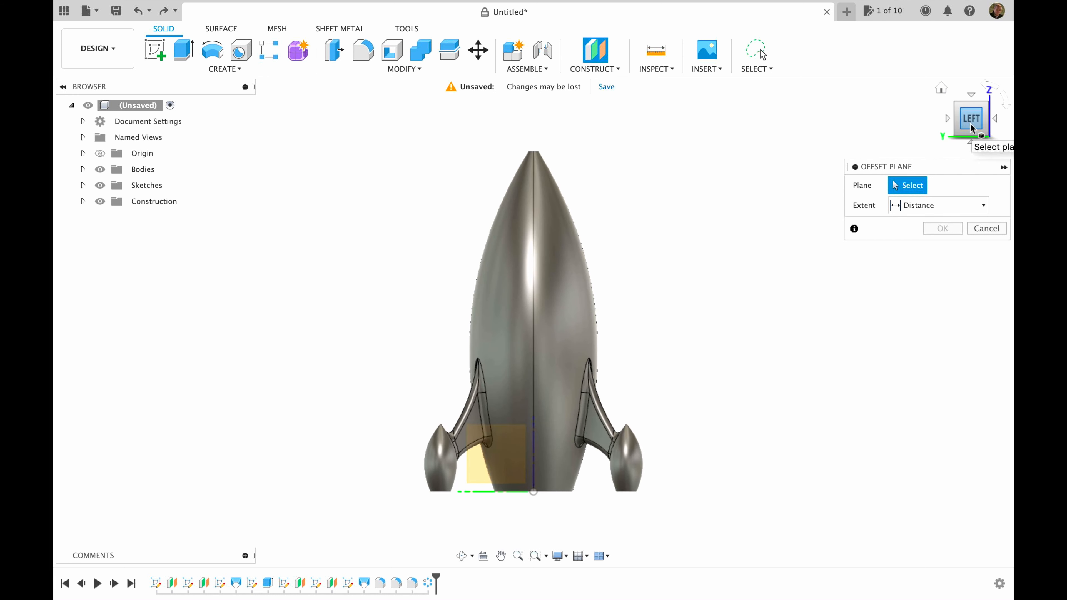
click(475, 472)
drag(966, 121, 974, 131)
click(503, 445)
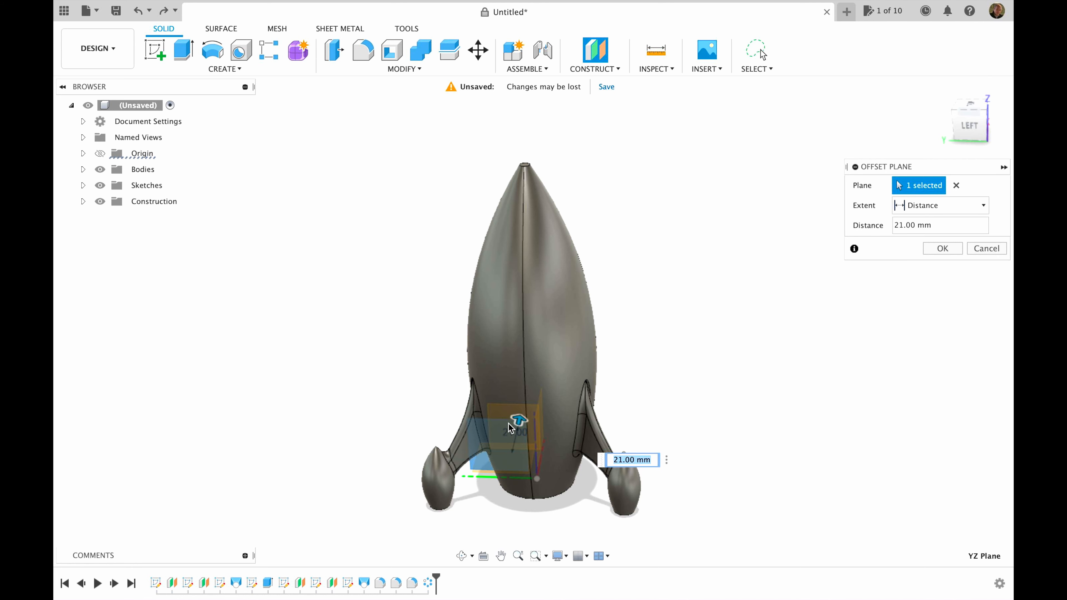
drag(519, 424, 495, 519)
click(969, 109)
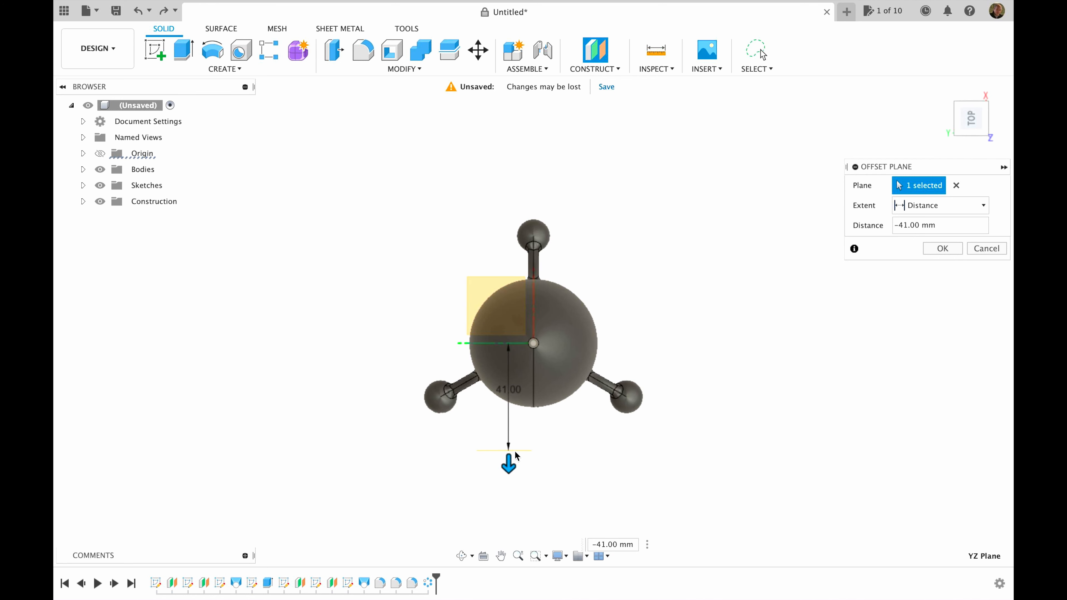
drag(509, 462, 510, 428)
click(942, 249)
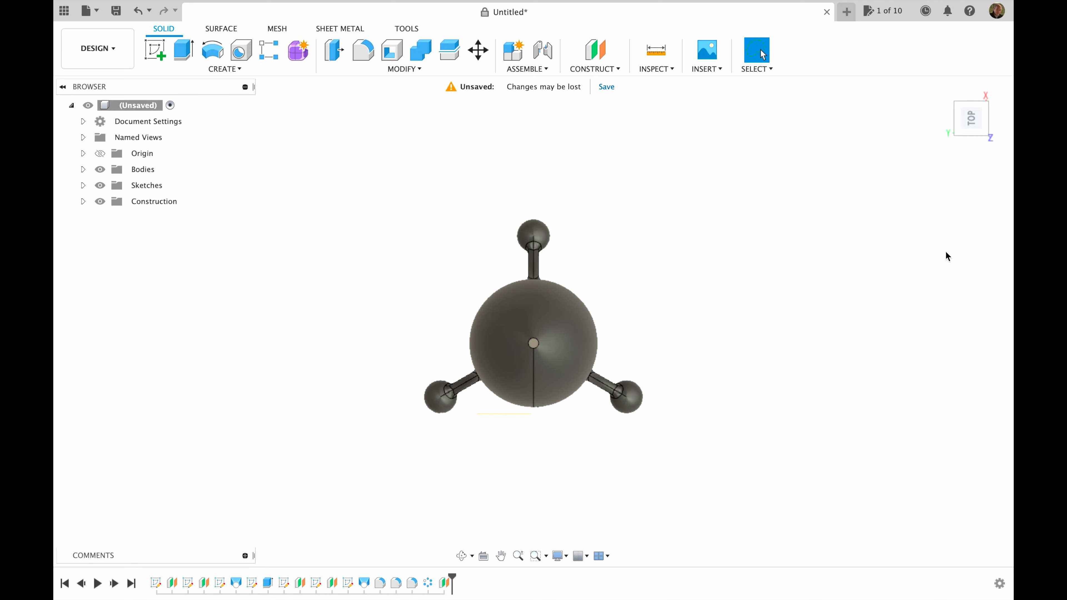
- Sketch on the new offset plane a vertical construction line from the origin up the rocket's centreline to above the fins' upper tips
click(971, 128)
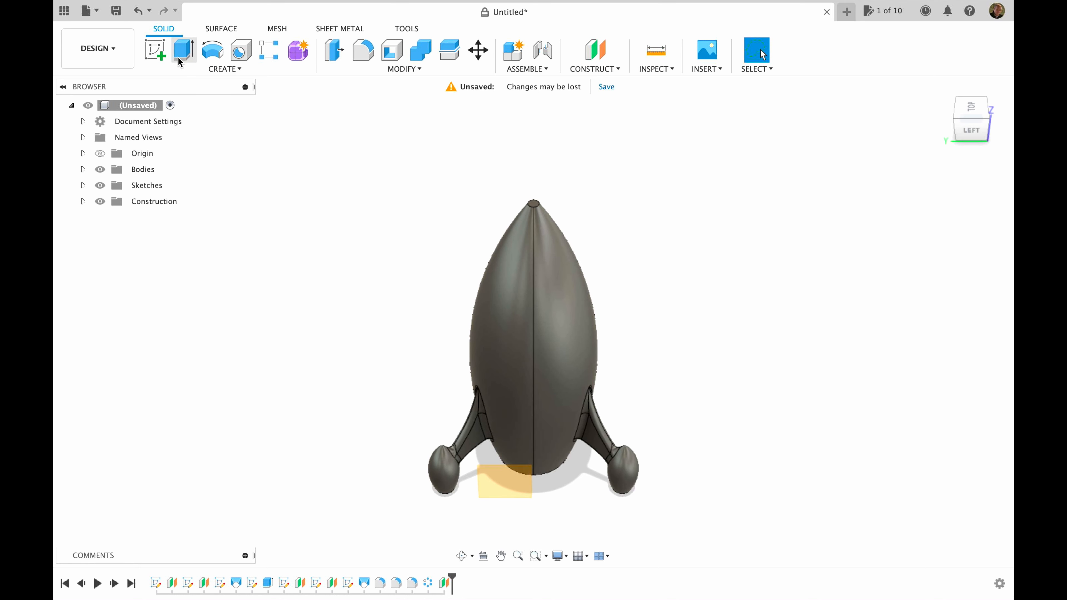
click(154, 49)
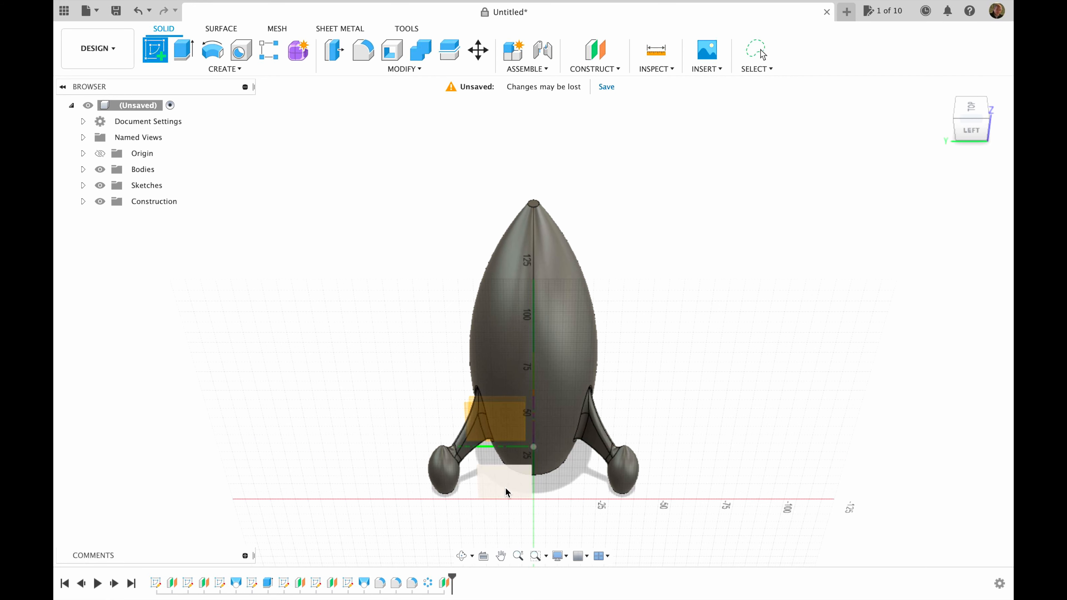
click(506, 491)
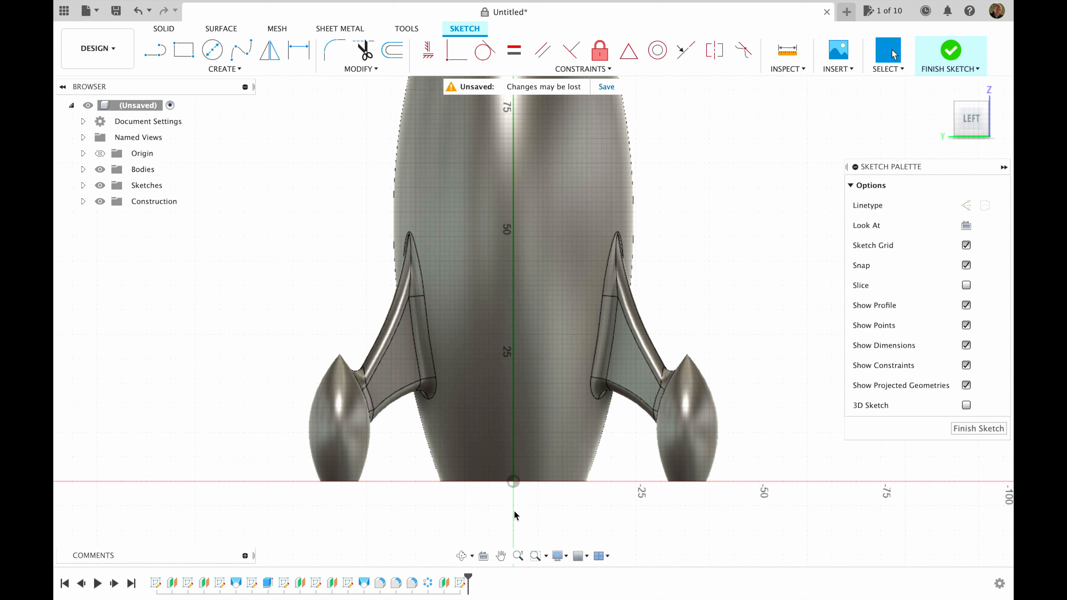
key(l)
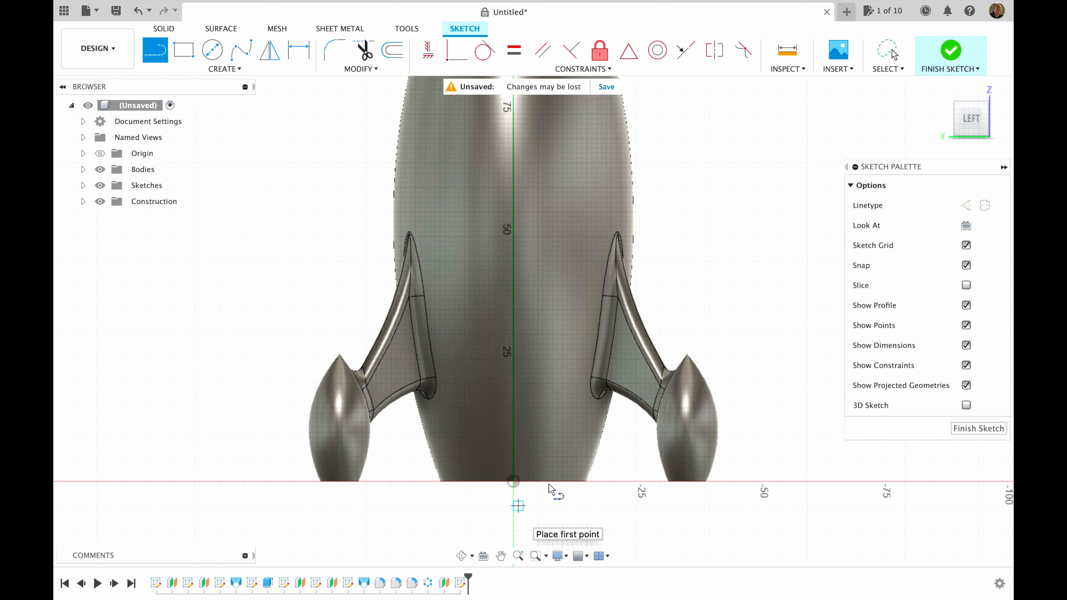
click(966, 206)
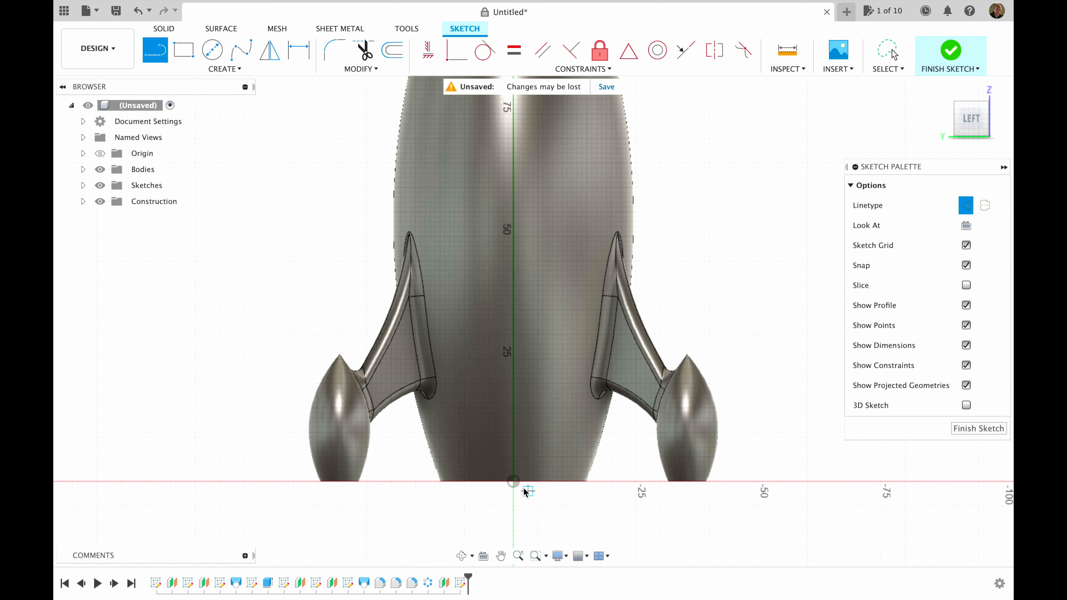
click(513, 482)
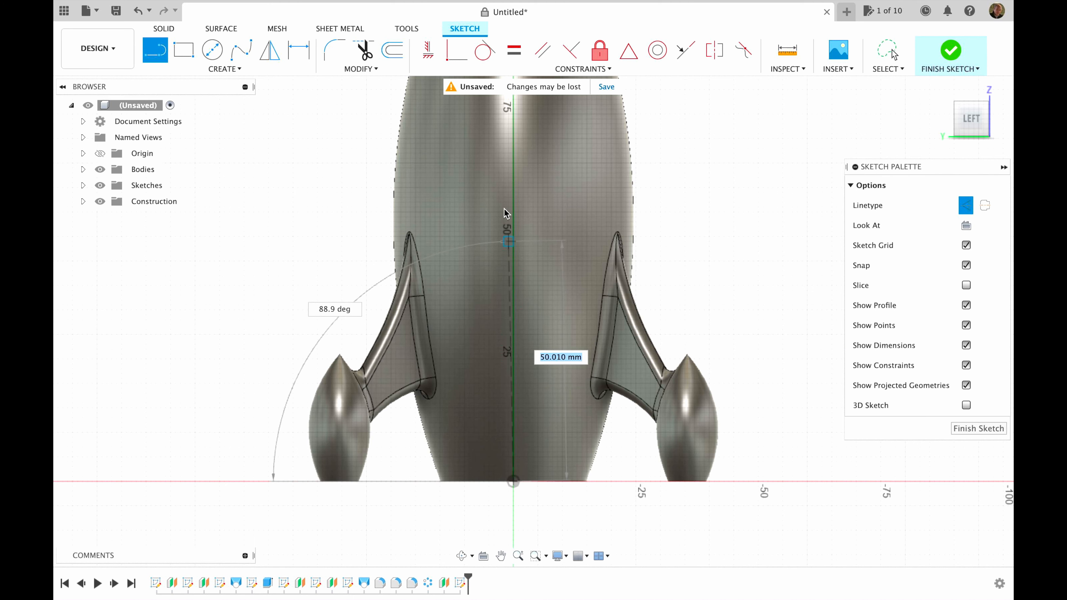
click(512, 187)
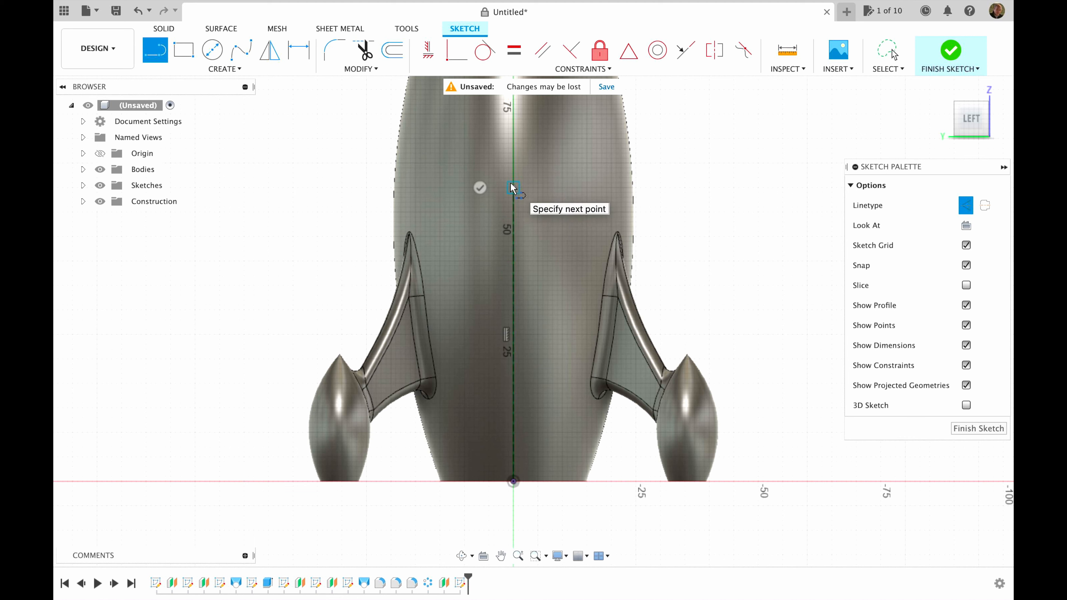
key(Escape)
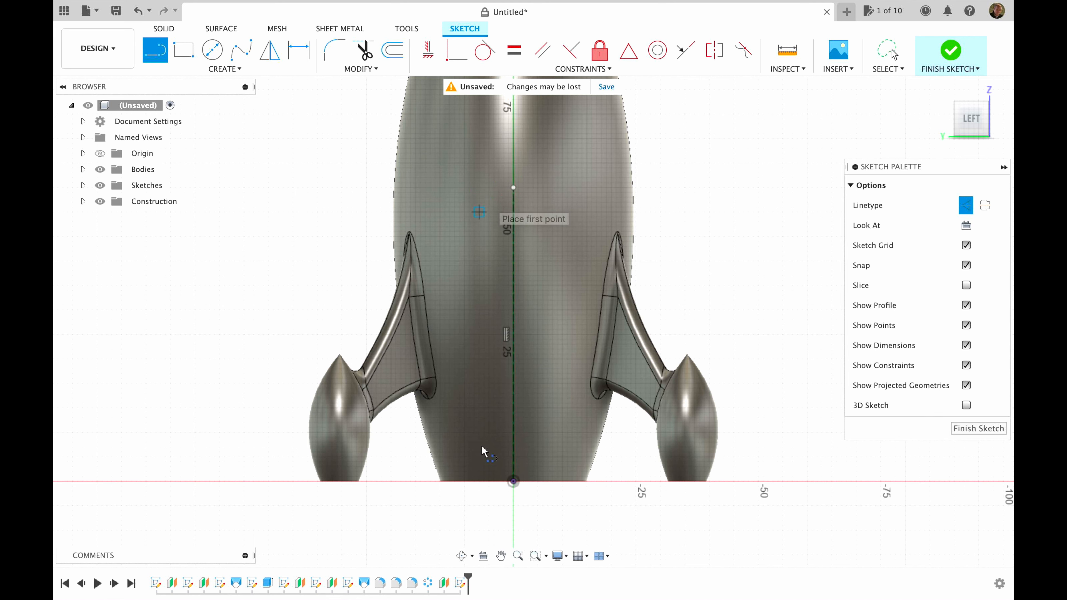
- Draw a normal-line center rectangle about 24 mm wide and 72 mm high, centred on the sketch origin
click(234, 71)
mouse_move(268, 103)
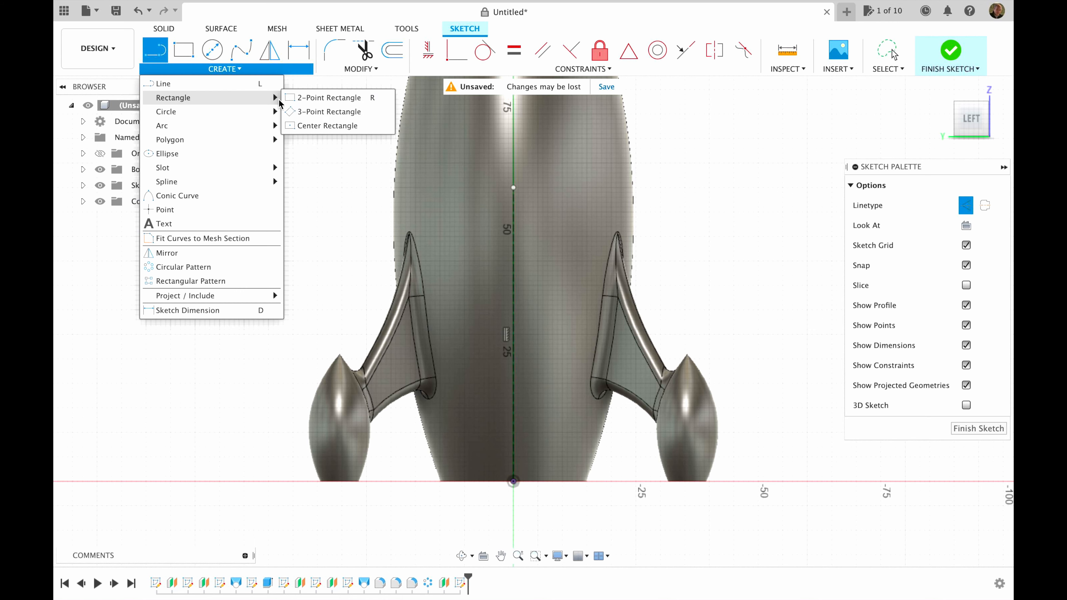
click(328, 125)
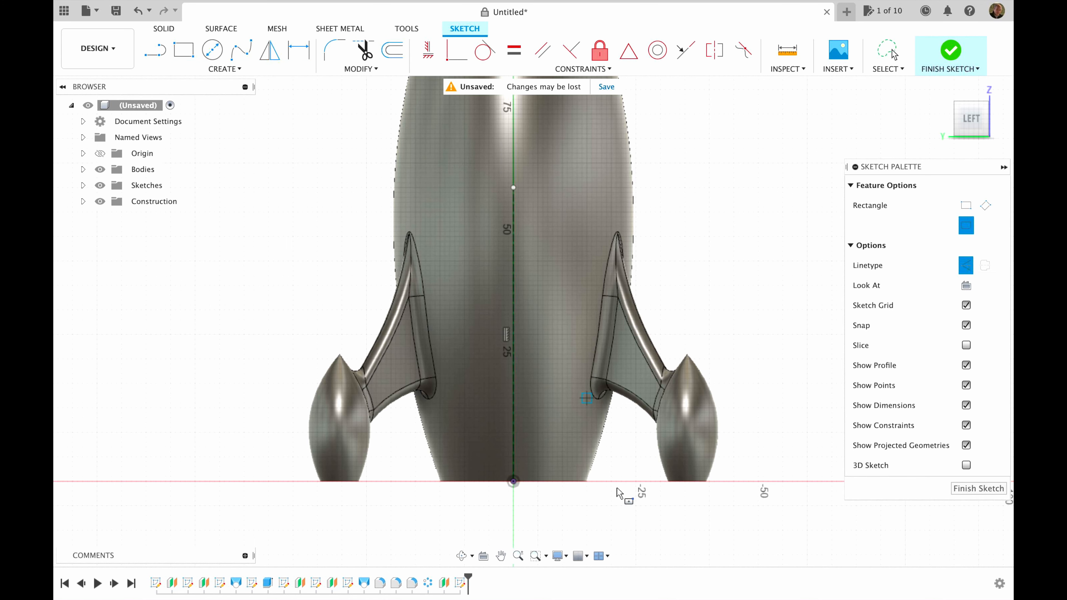
click(966, 265)
click(513, 482)
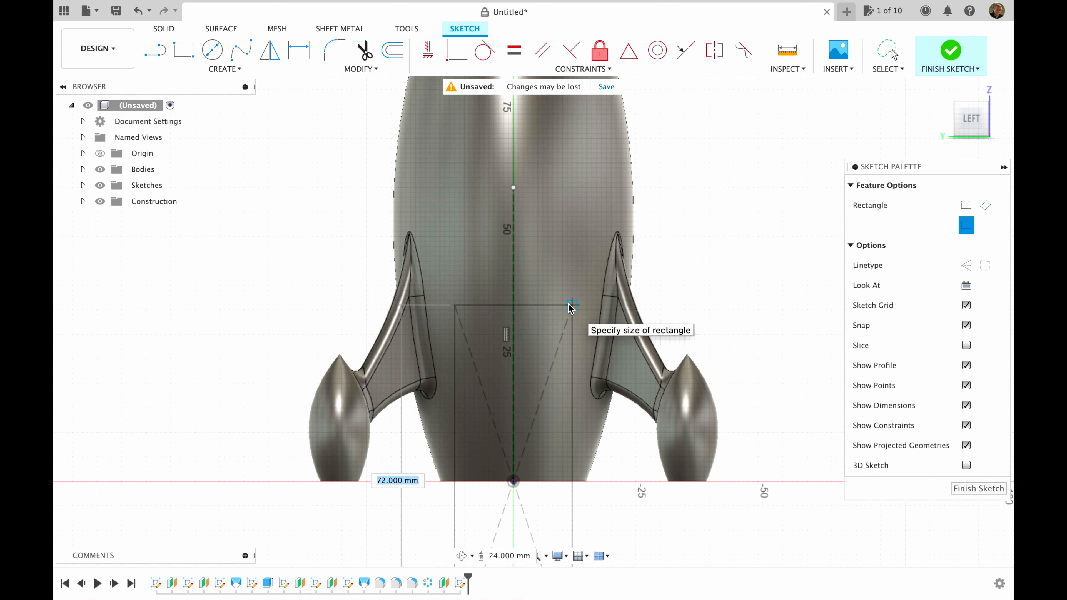
click(571, 306)
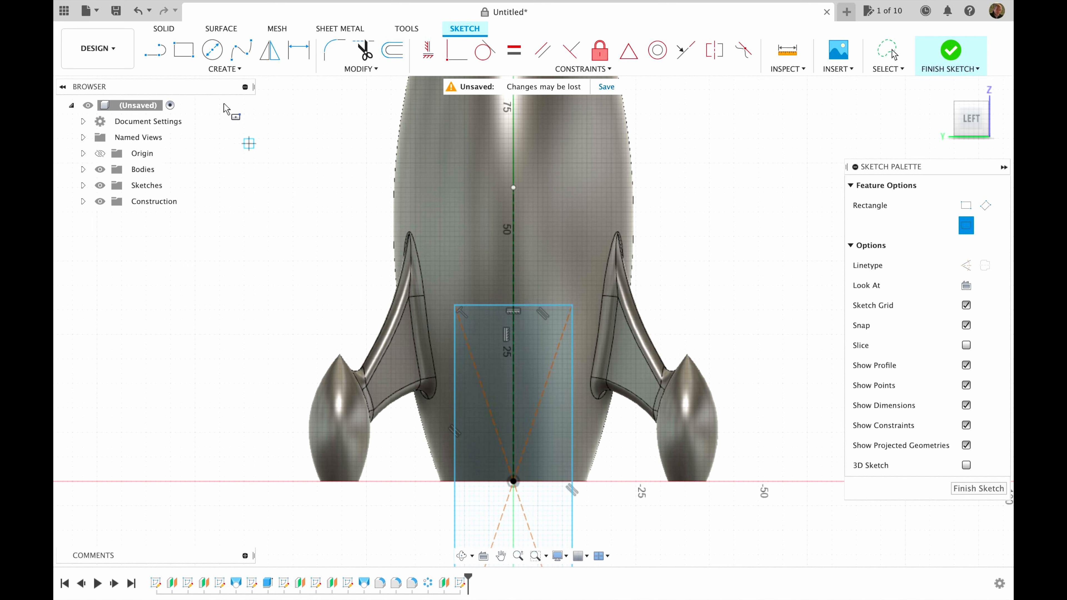
- Draw a 2-point circle whose diameter spans the full upper edge of the rectangle
click(224, 69)
mouse_move(242, 105)
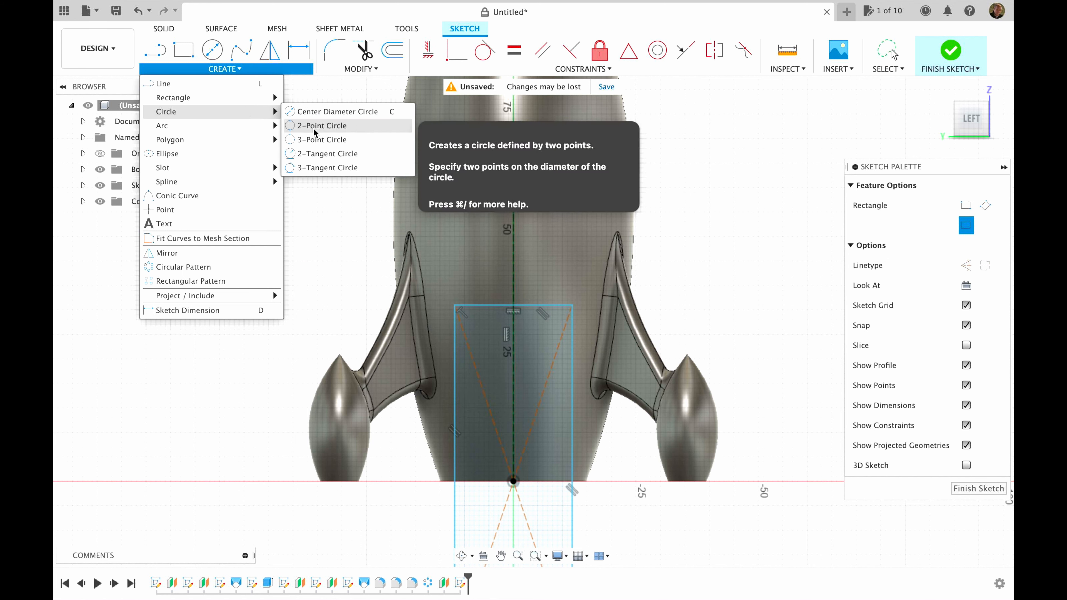
click(315, 128)
click(456, 306)
click(572, 305)
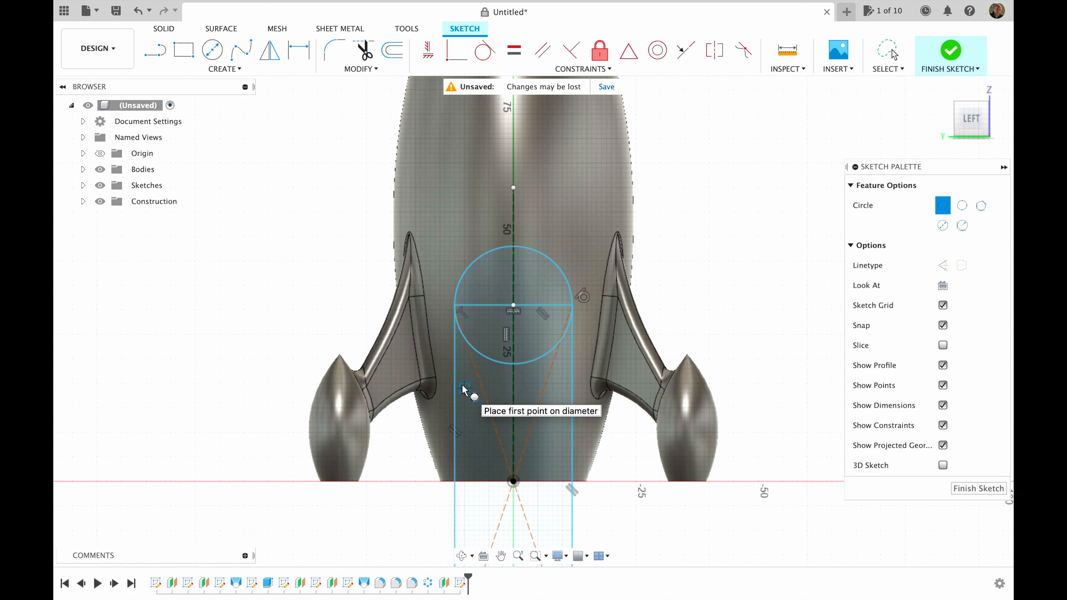
- Draw a horizontal line across the rectangle through the origin, joining its two vertical sides
key(l)
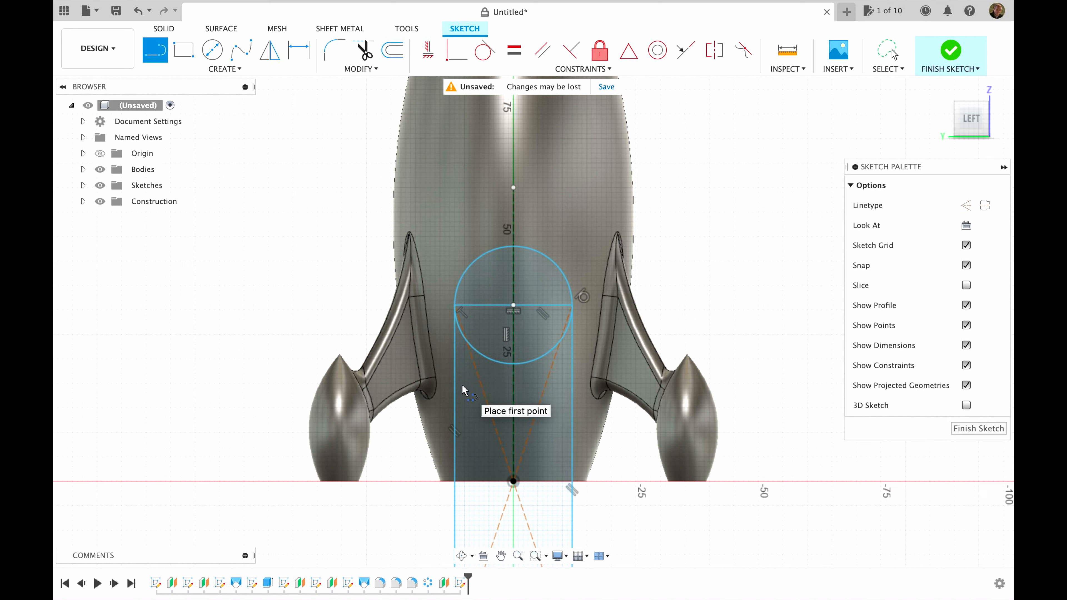
click(455, 481)
click(572, 481)
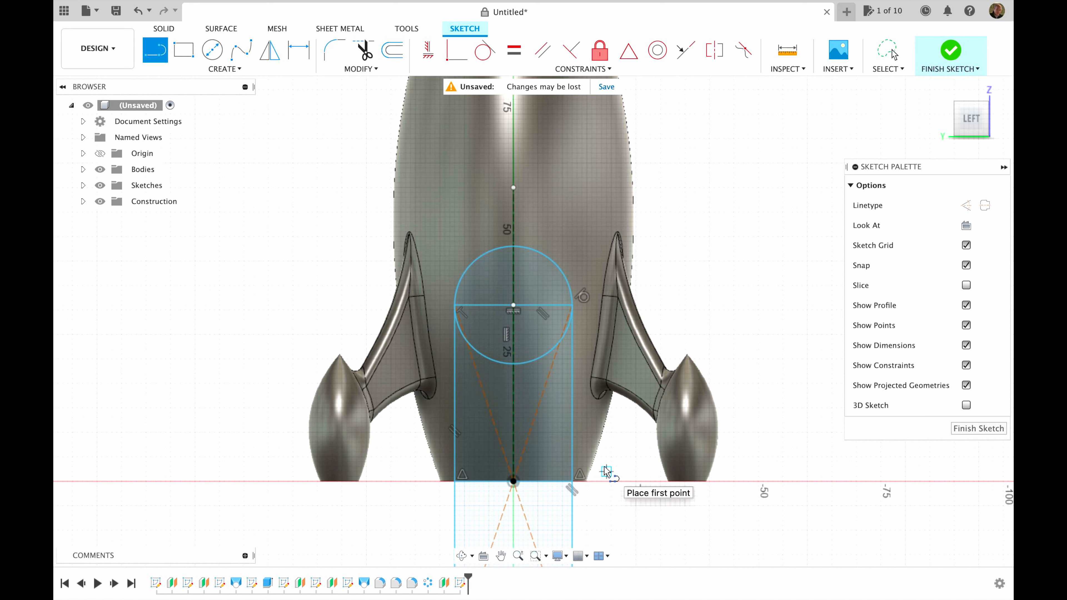
- Trim the rectangle and circle to a single round-topped arch standing on the origin line, and finish the sketch
key(t)
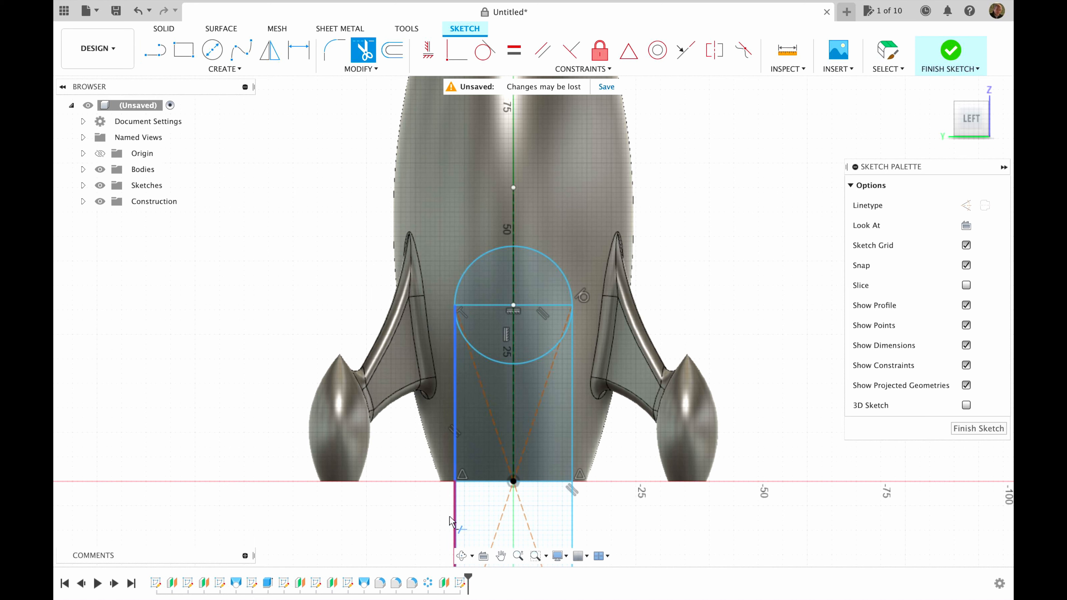
click(464, 514)
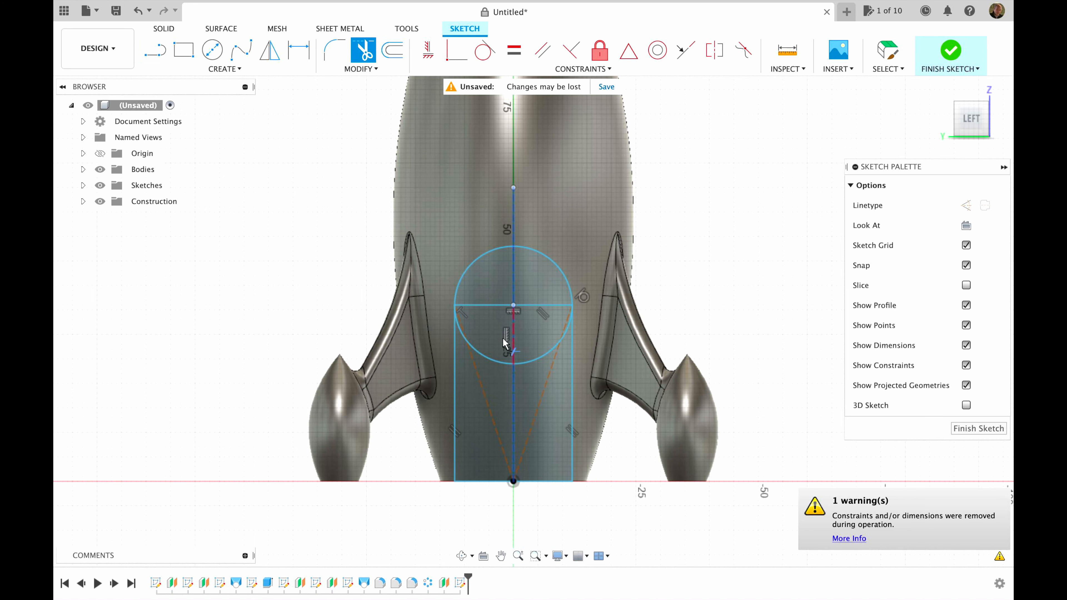
click(493, 356)
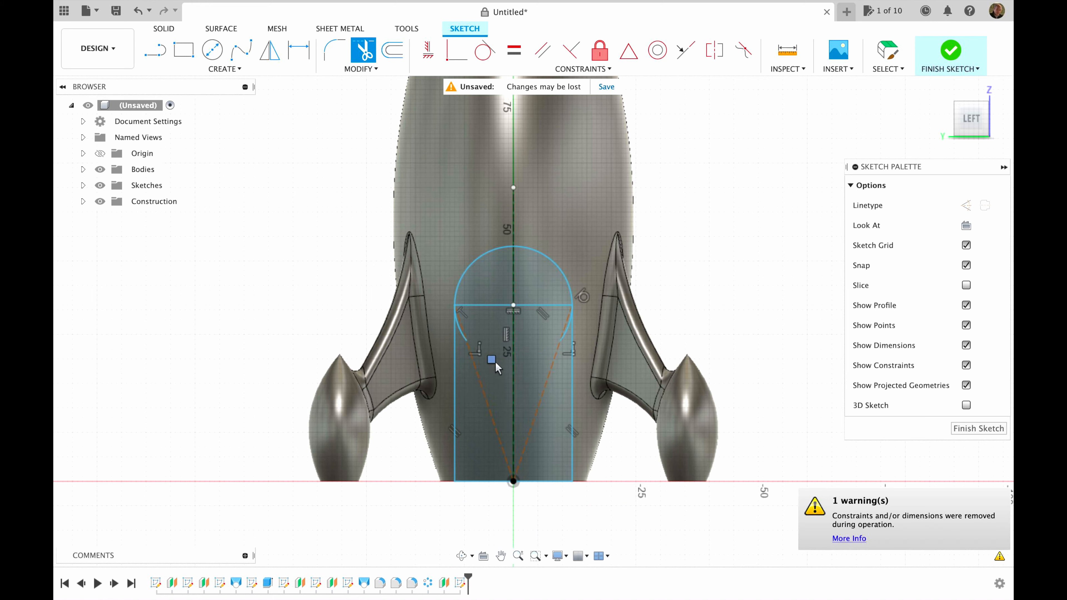
click(490, 305)
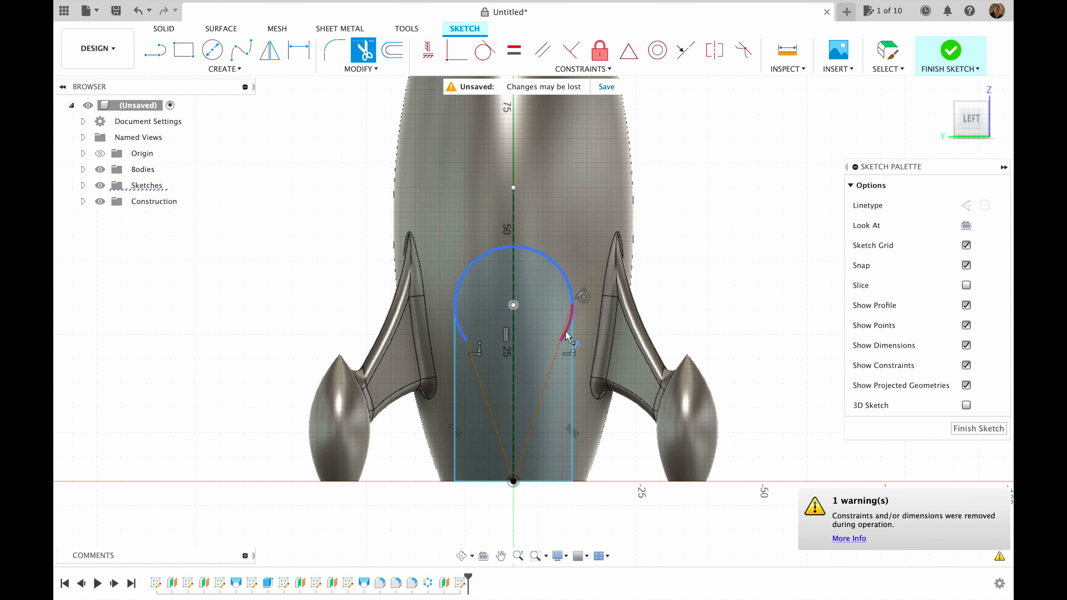
click(565, 334)
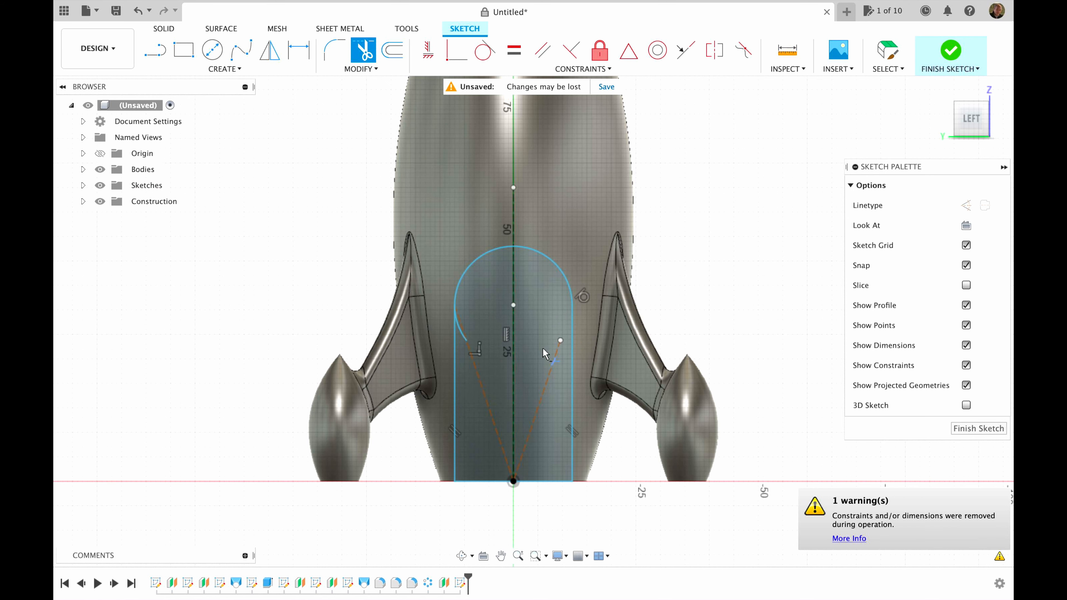
click(463, 334)
click(544, 394)
scroll(538, 507, down, 5)
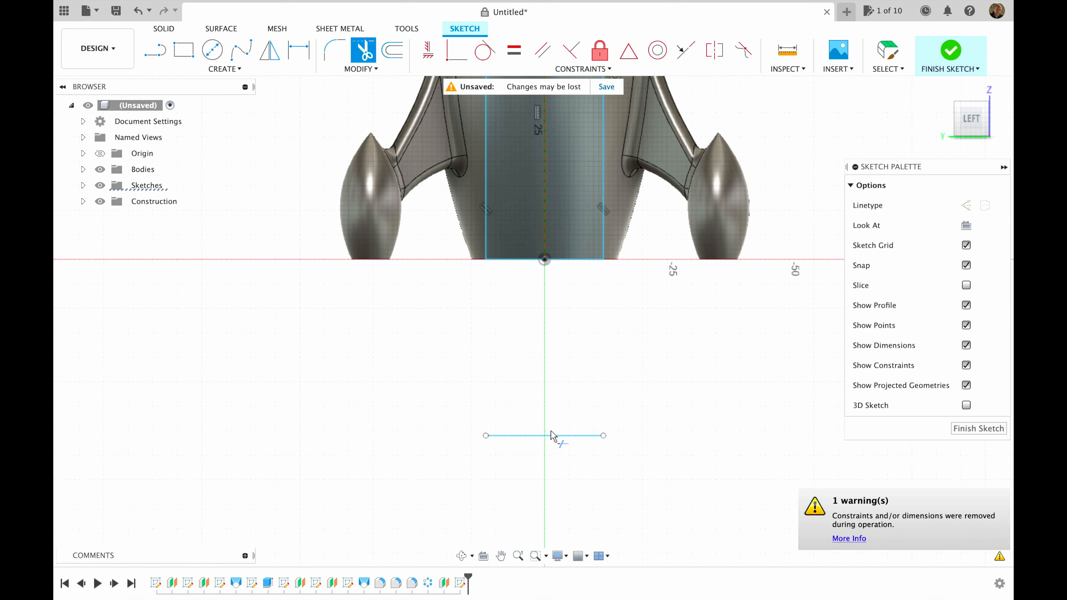
click(551, 435)
scroll(564, 388, up, 3)
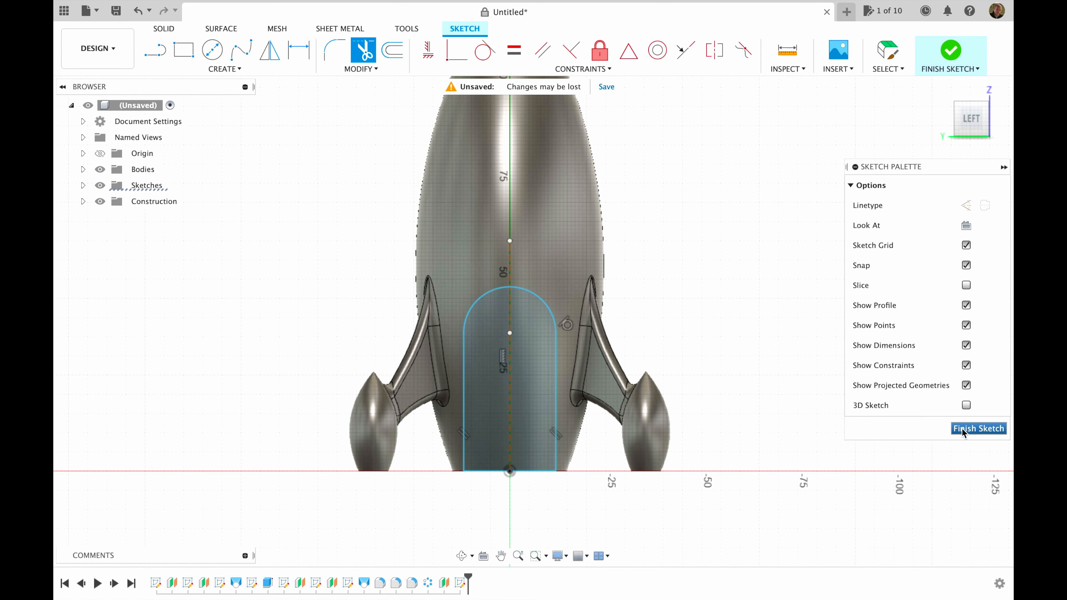
click(978, 429)
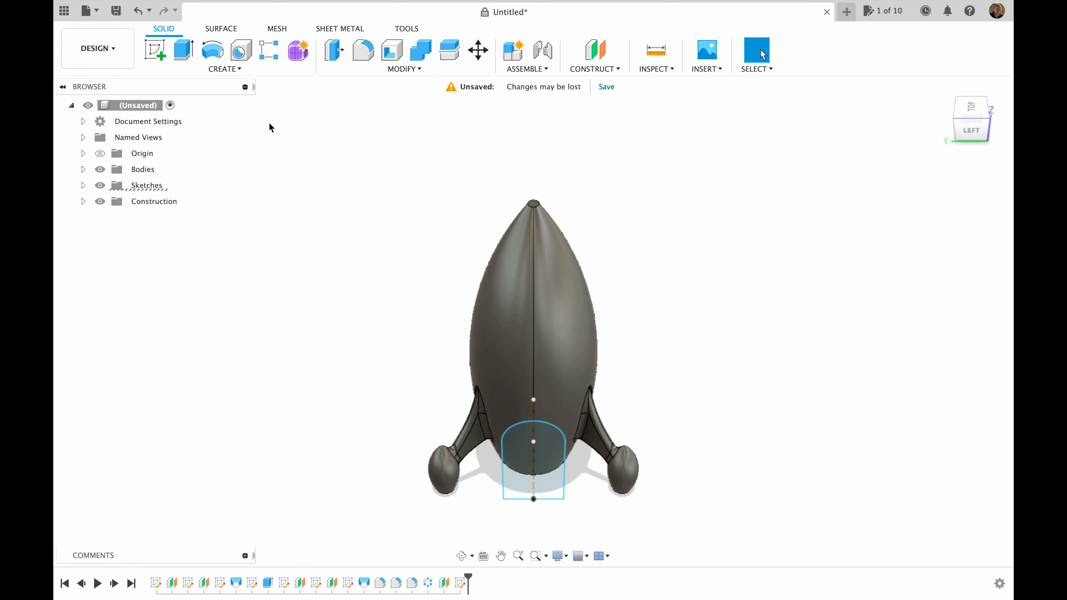
- Extrude the arch profile 13 mm into the rocket body as a cut
click(183, 58)
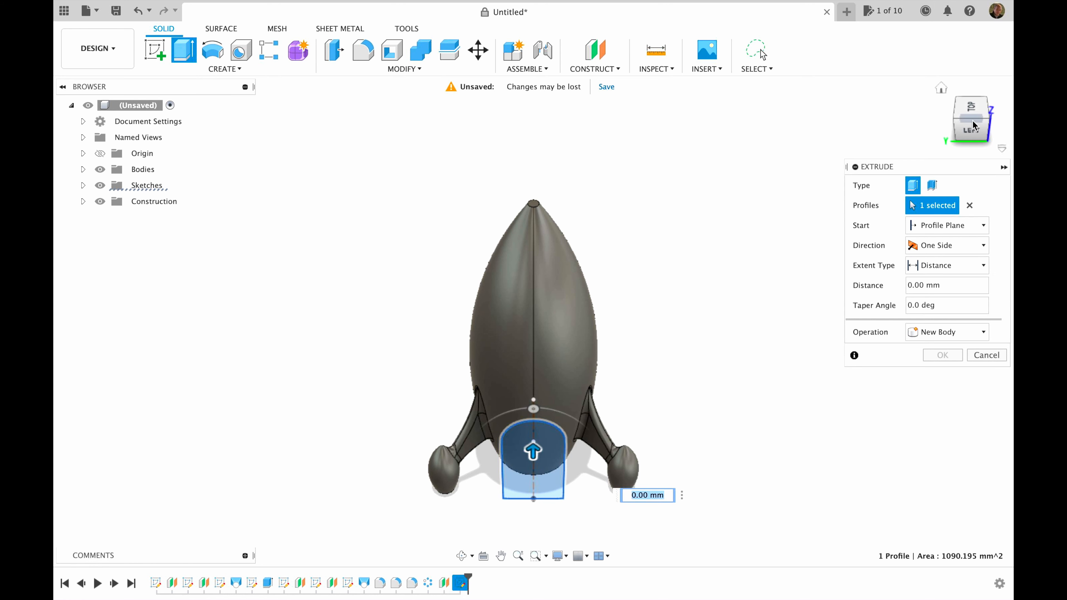
drag(973, 125, 961, 122)
shift+middle_drag(672, 269, 778, 236)
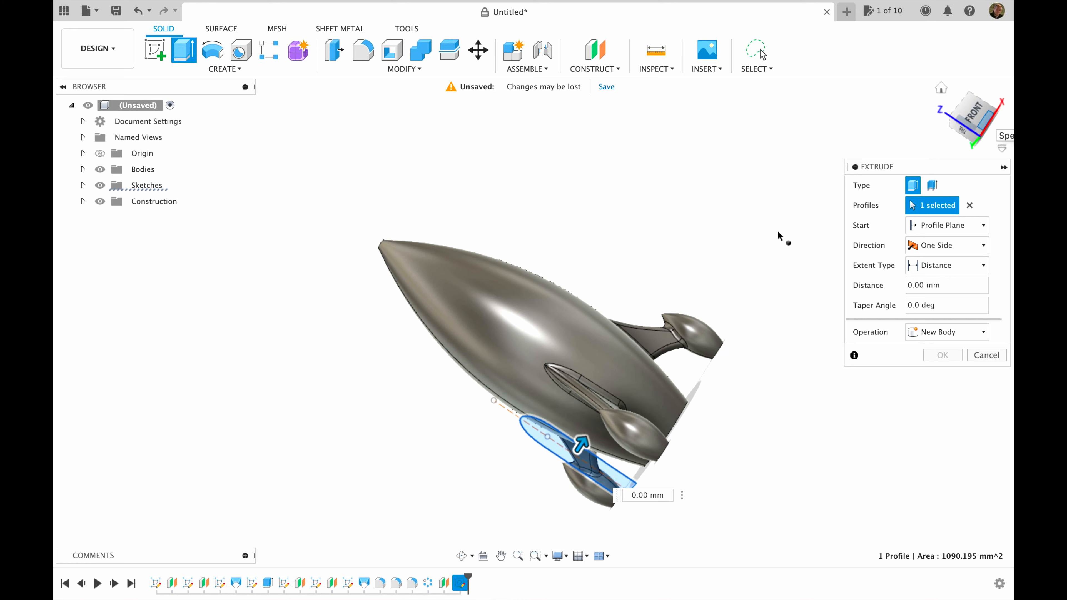
drag(581, 444, 599, 417)
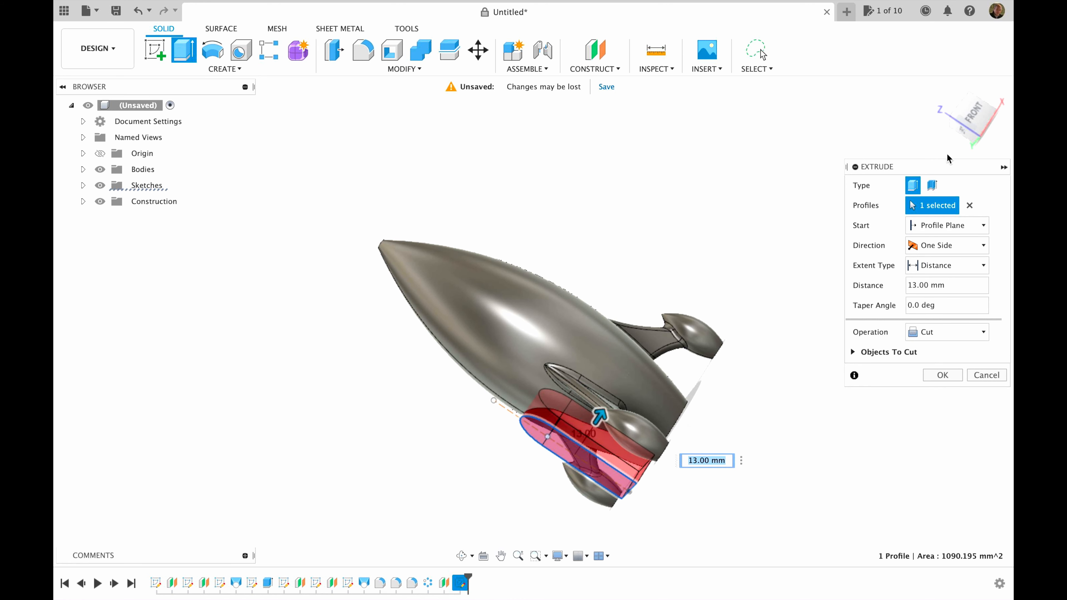
click(941, 88)
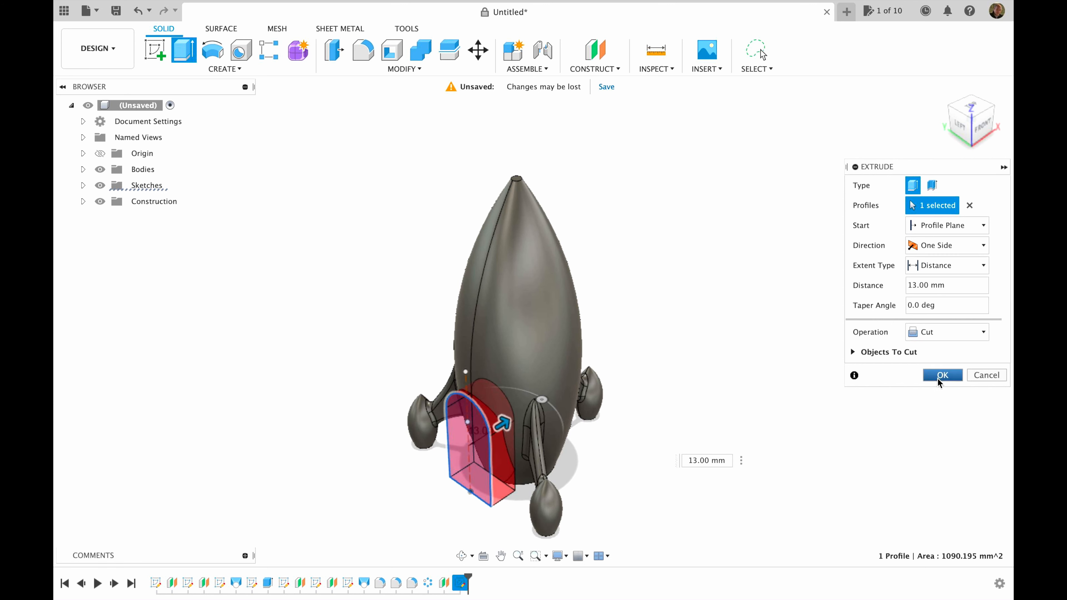
mouse_move(502, 420)
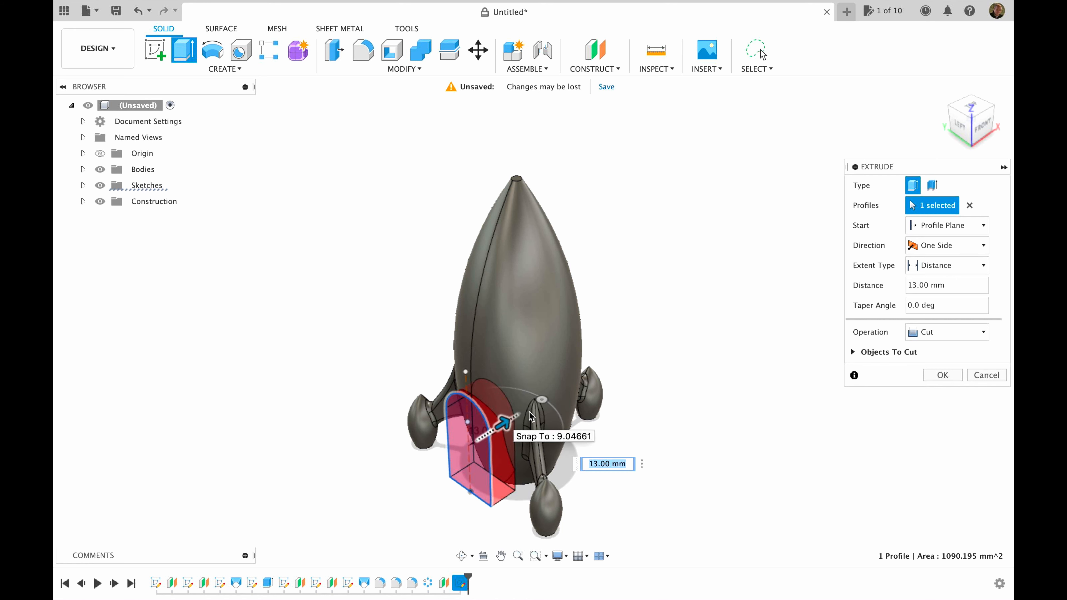
click(945, 378)
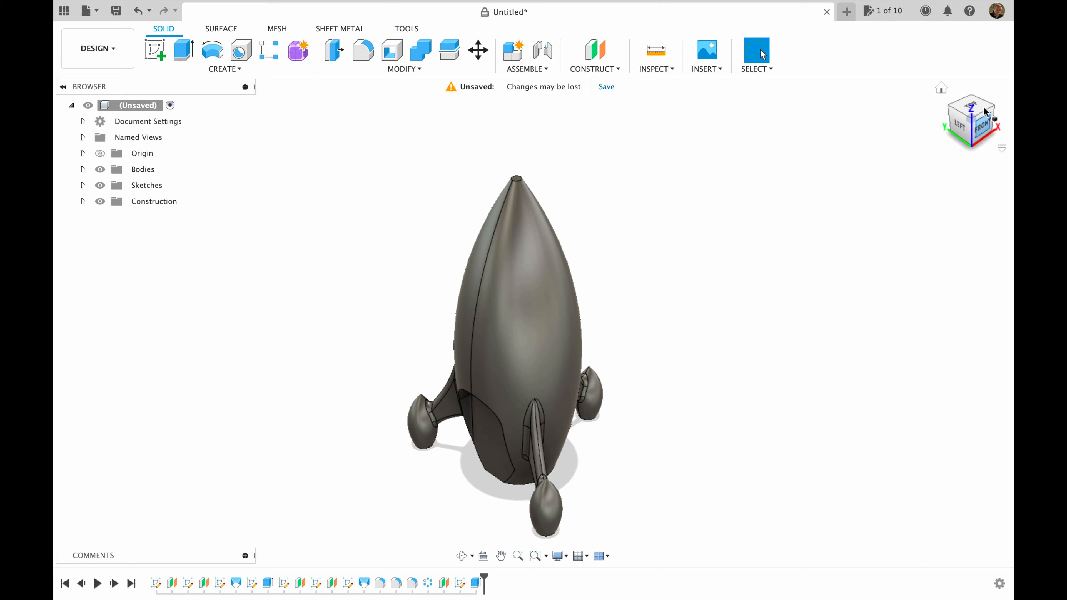
- Fillet the outer edges of the arched cutout, including its lower side edges, with a 1.5 mm radius
mouse_move(958, 128)
shift+middle_down()
mouse_move(895, 108)
mouse_move(619, 131)
mouse_move(571, 95)
mouse_move(601, 88)
mouse_move(606, 95)
mouse_move(229, 221)
shift+middle_up()
click(363, 50)
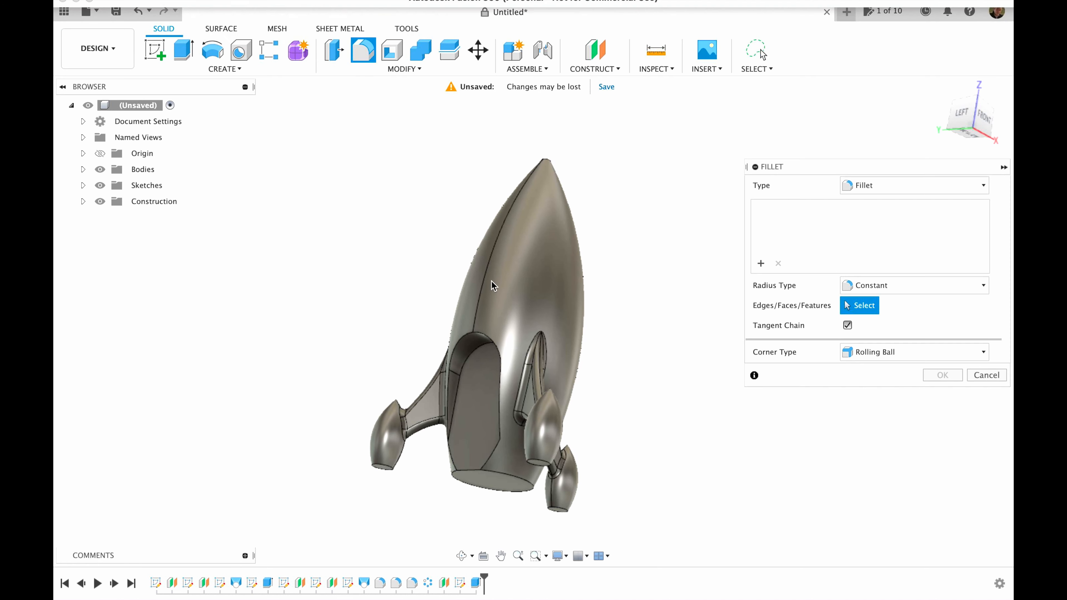
click(480, 336)
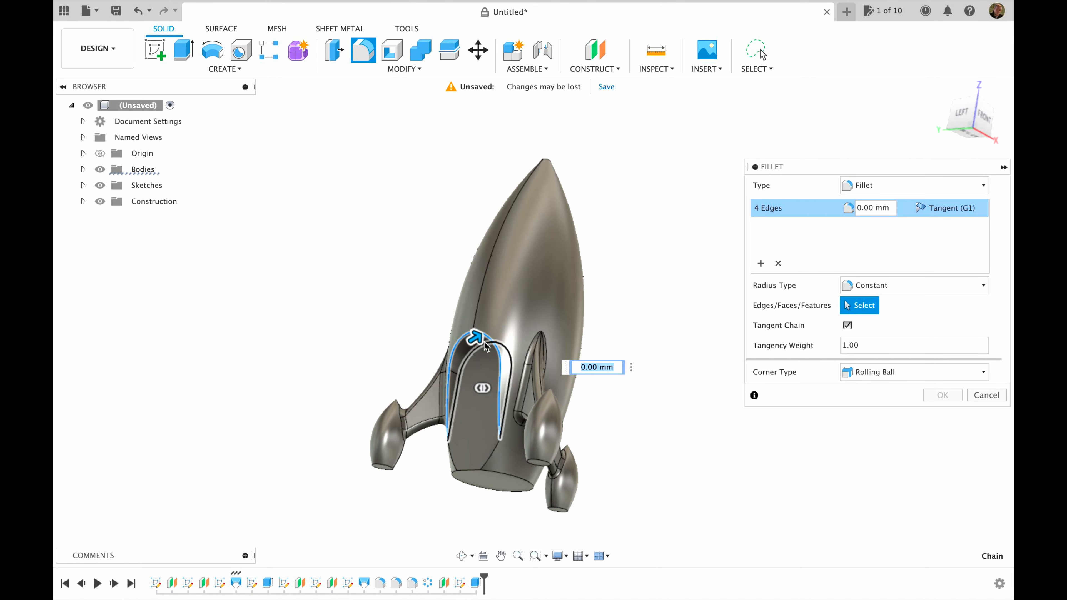
click(440, 453)
text(1.5)
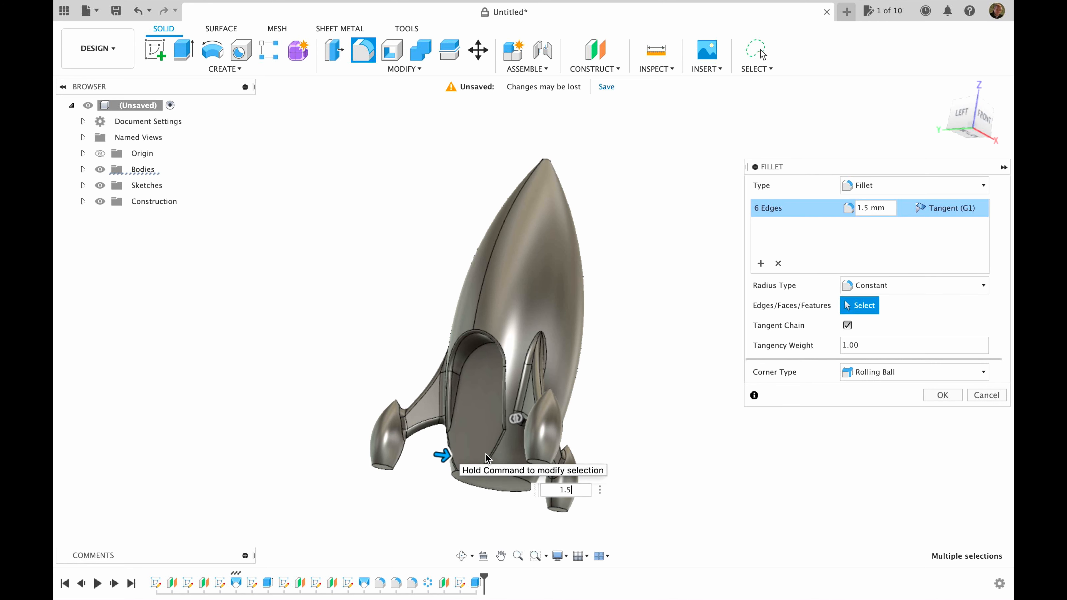
key(Return)
click(942, 395)
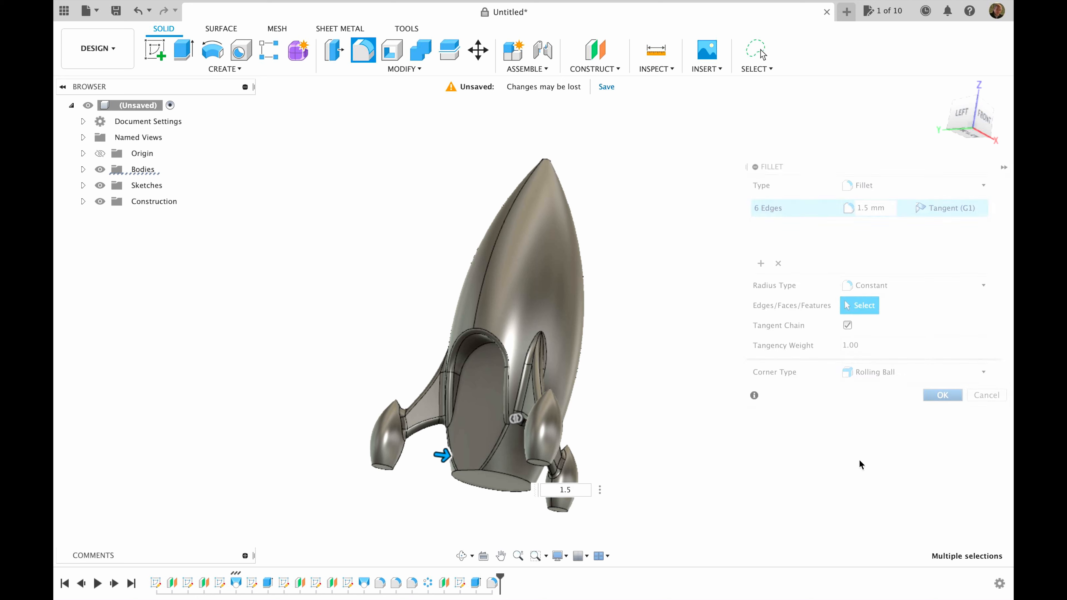
- Start a sketch on the flat face of the arched cutout and project the face's outline into it
click(486, 382)
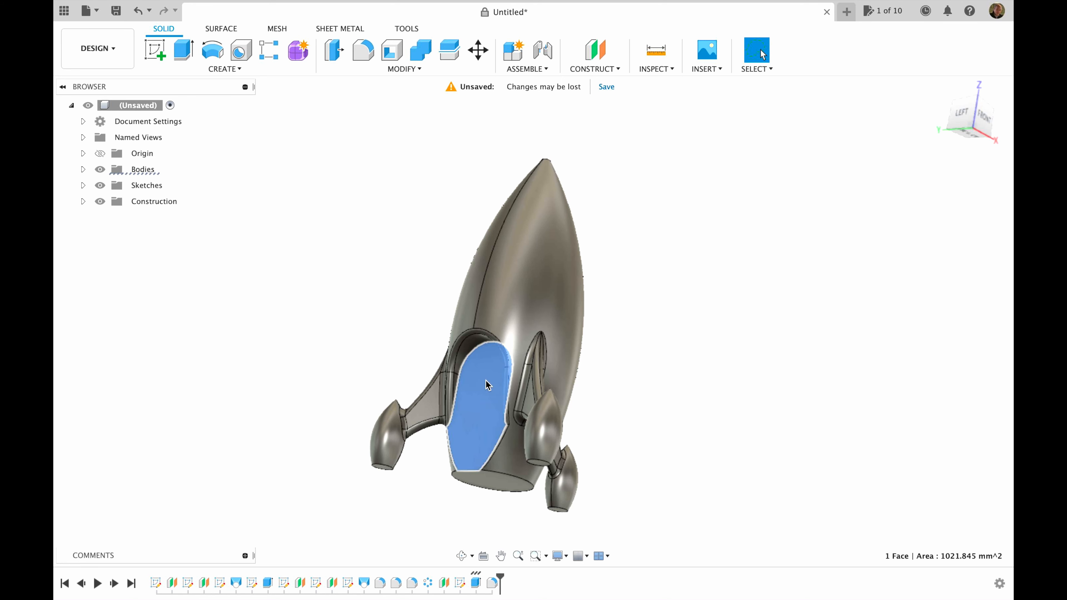
click(155, 48)
scroll(566, 437, up, 3)
key(p)
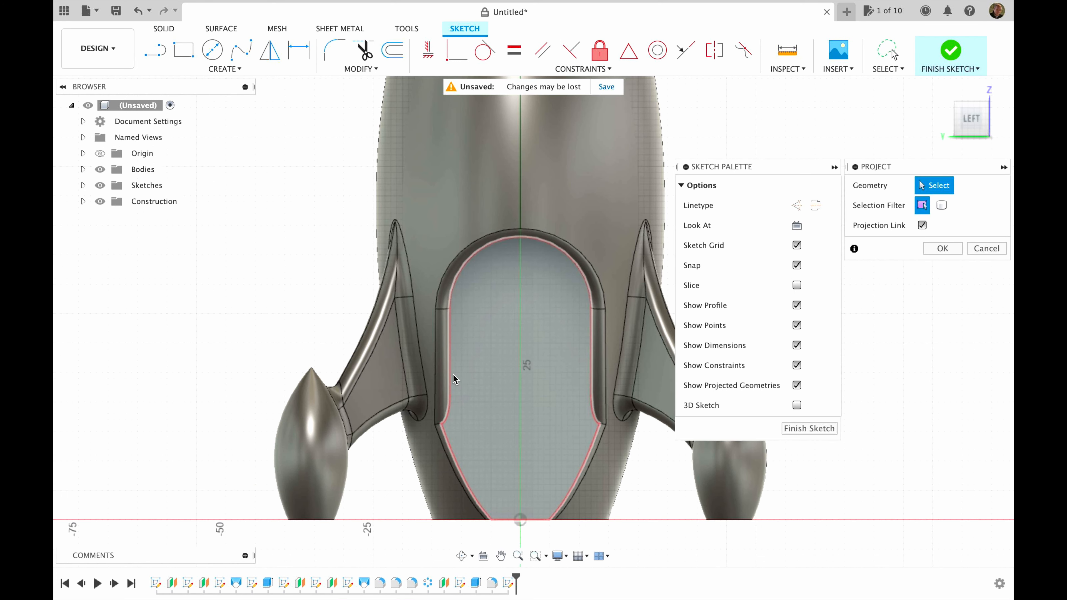
click(452, 378)
click(508, 467)
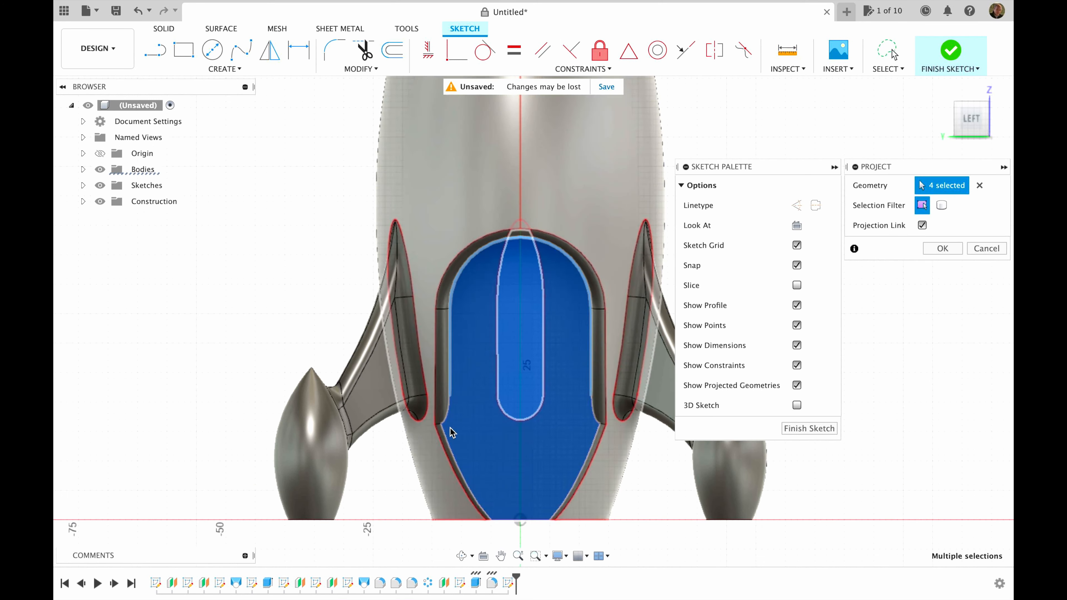
click(942, 248)
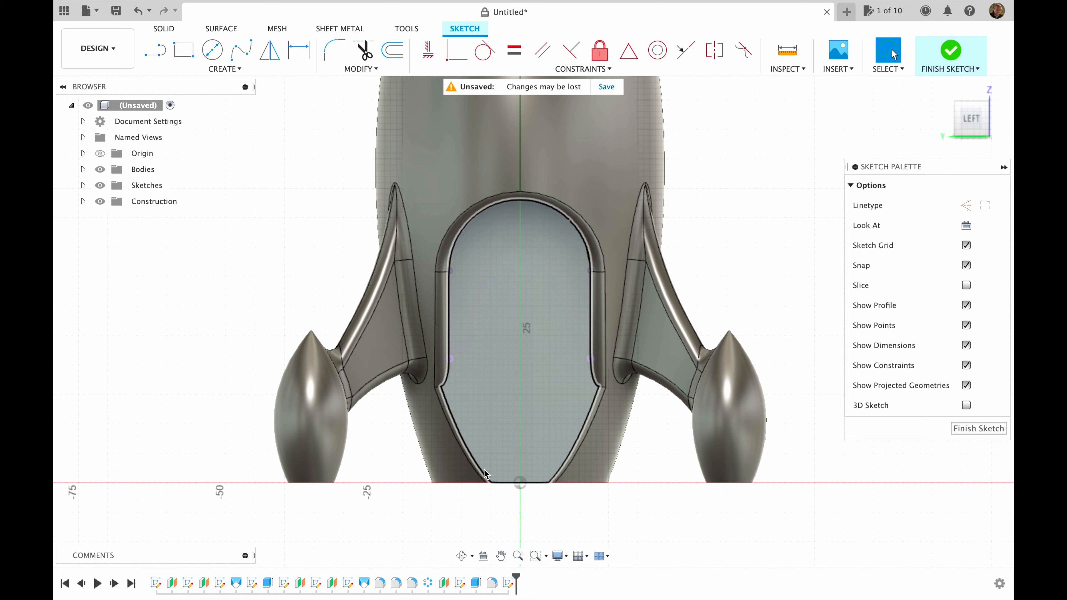
- Draw a horizontal line about 13 mm long between the face's slanted sides just above its lower edge, and finish the sketch
key(l)
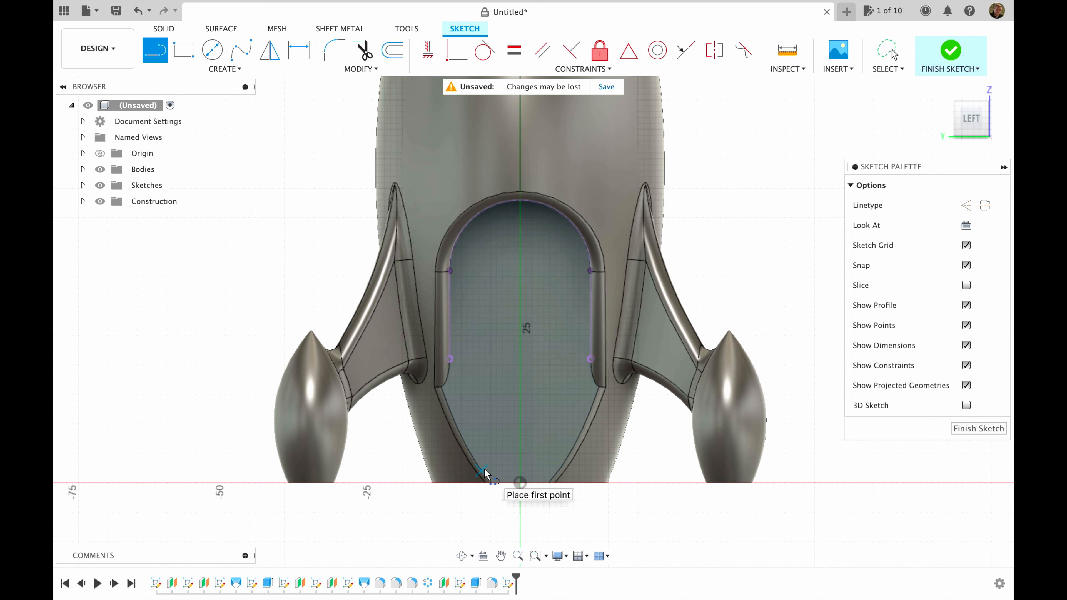
click(482, 470)
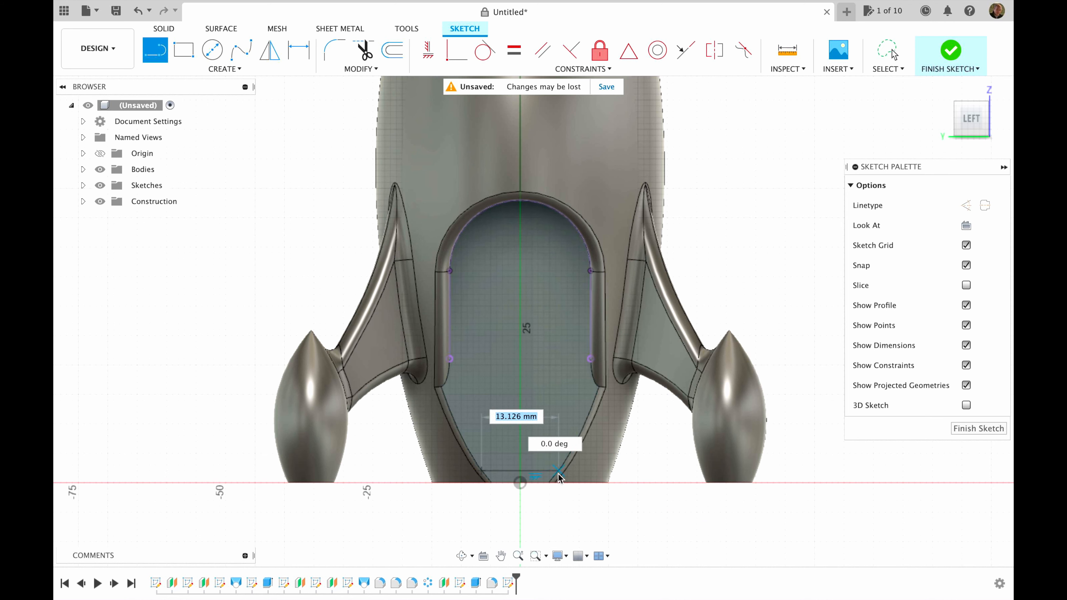
double_click(558, 471)
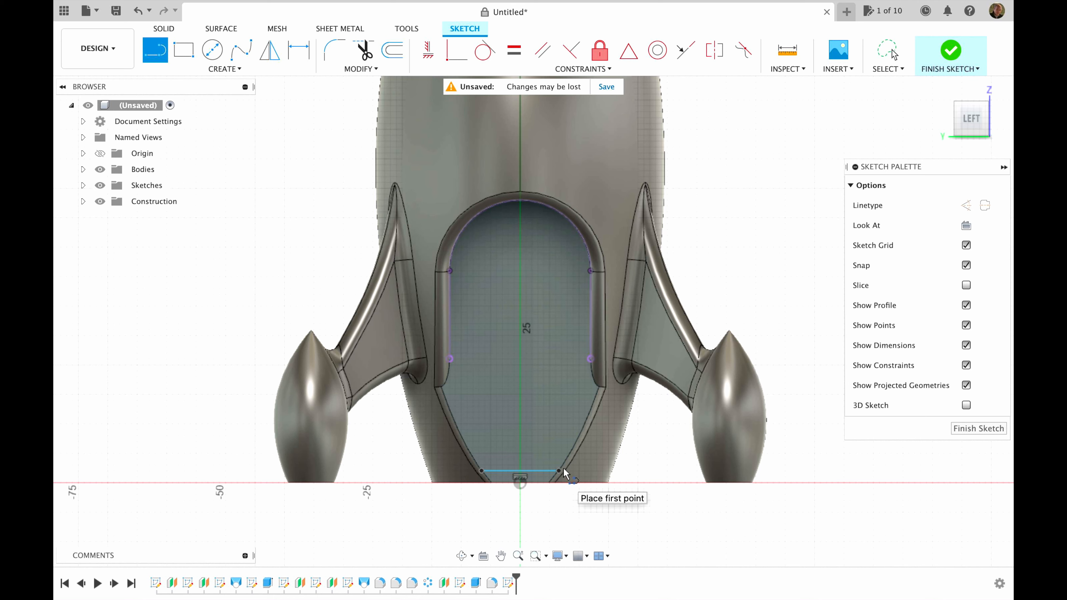
click(973, 429)
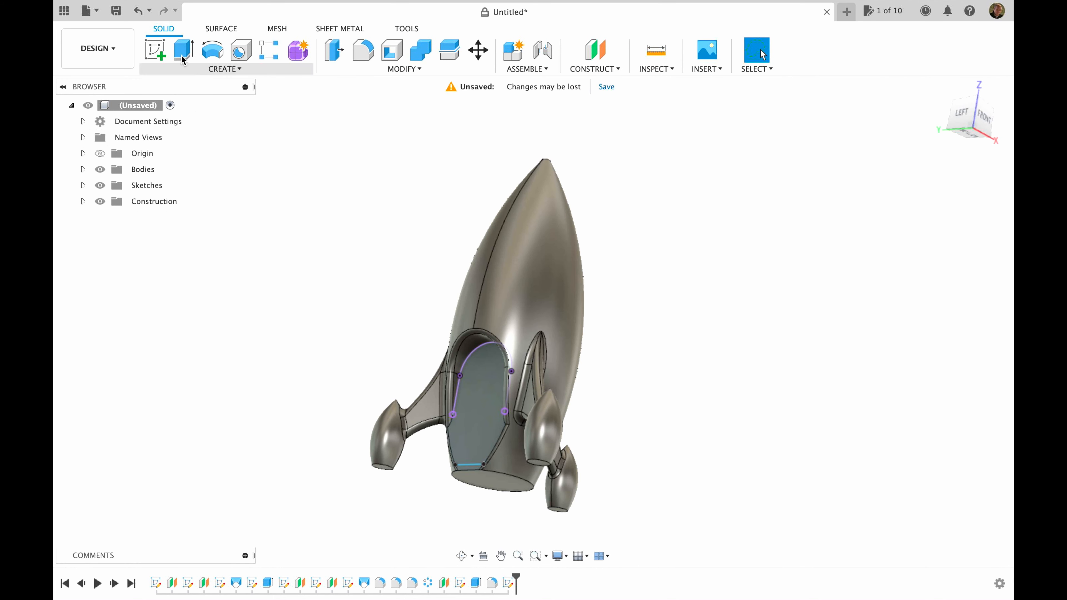
- Extrude the projected profile above the short line by -2 mm as a cut into the body
click(183, 51)
click(485, 400)
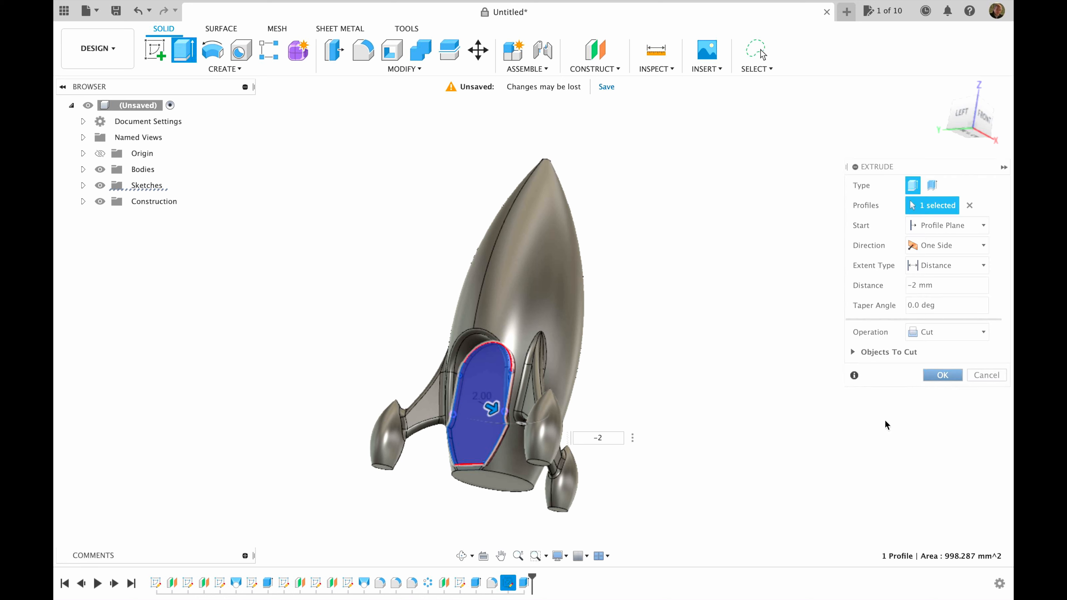
- Start a sketch on the floor of the new 2 mm recess and project that face's outline
click(155, 50)
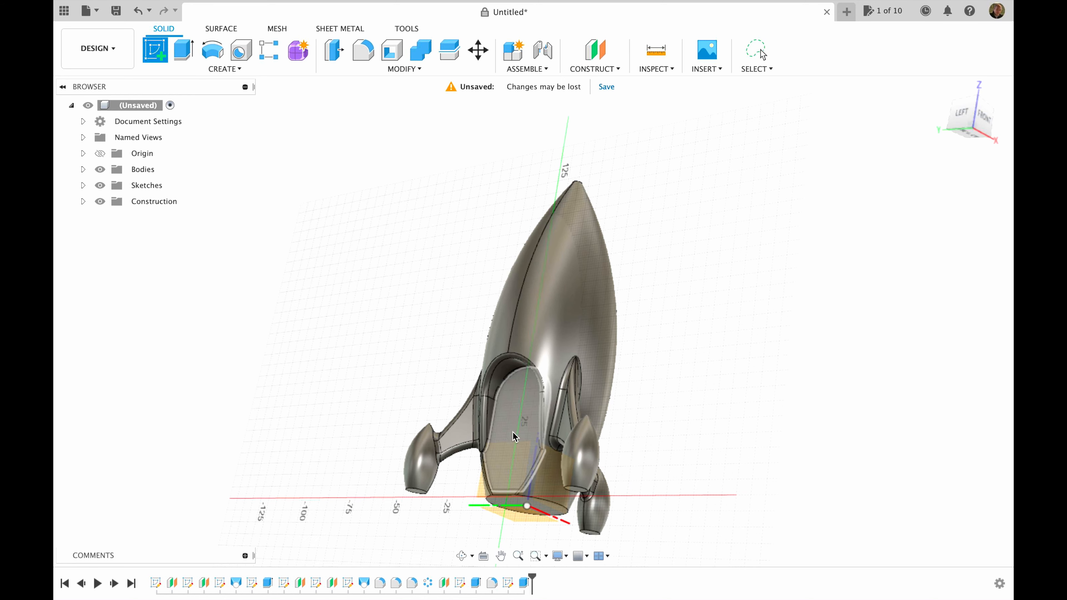
click(511, 422)
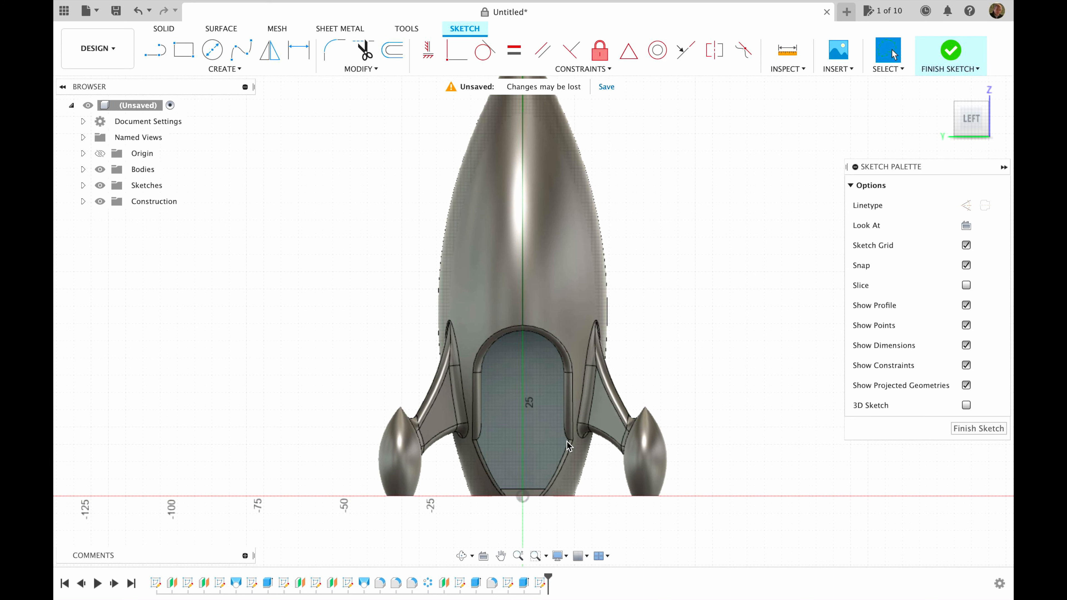
key(p)
click(533, 423)
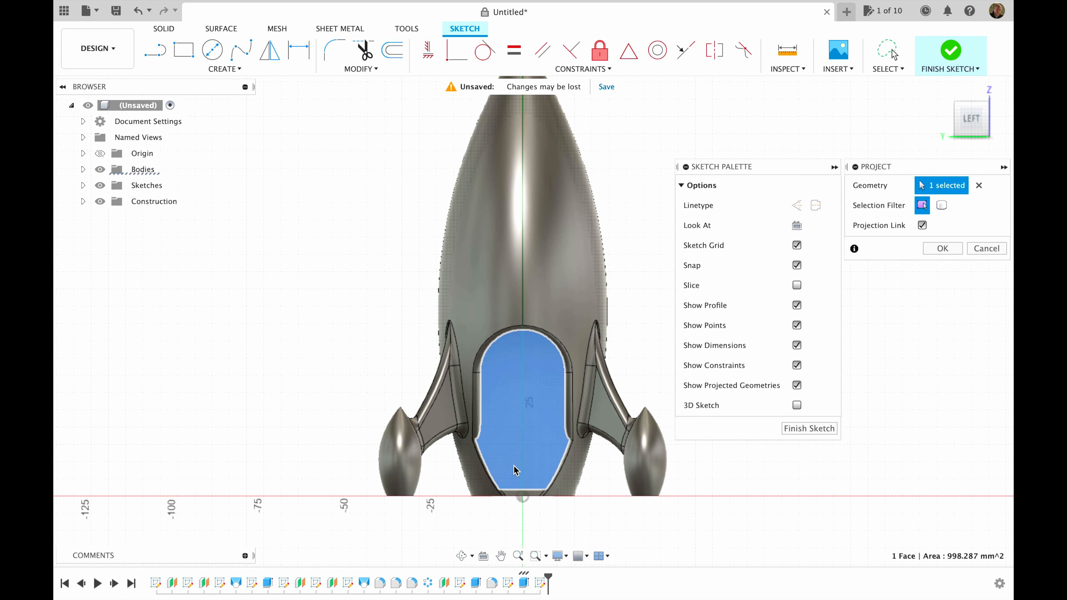
click(942, 249)
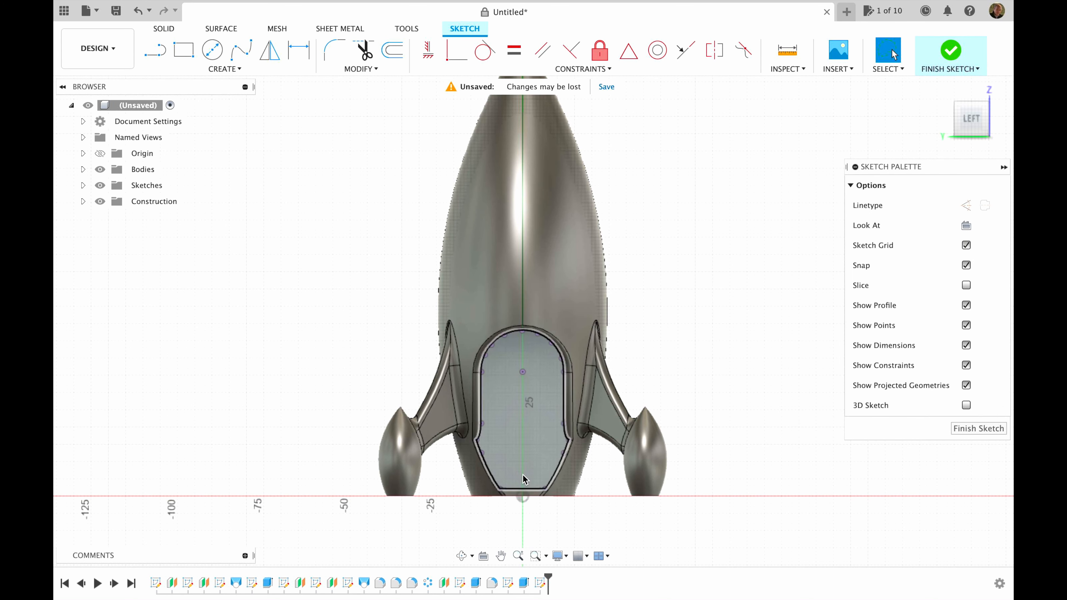
- Draw a horizontal line about 15 mm long between the outline's slanted sides just above its lower edge, and finish the sketch
key(l)
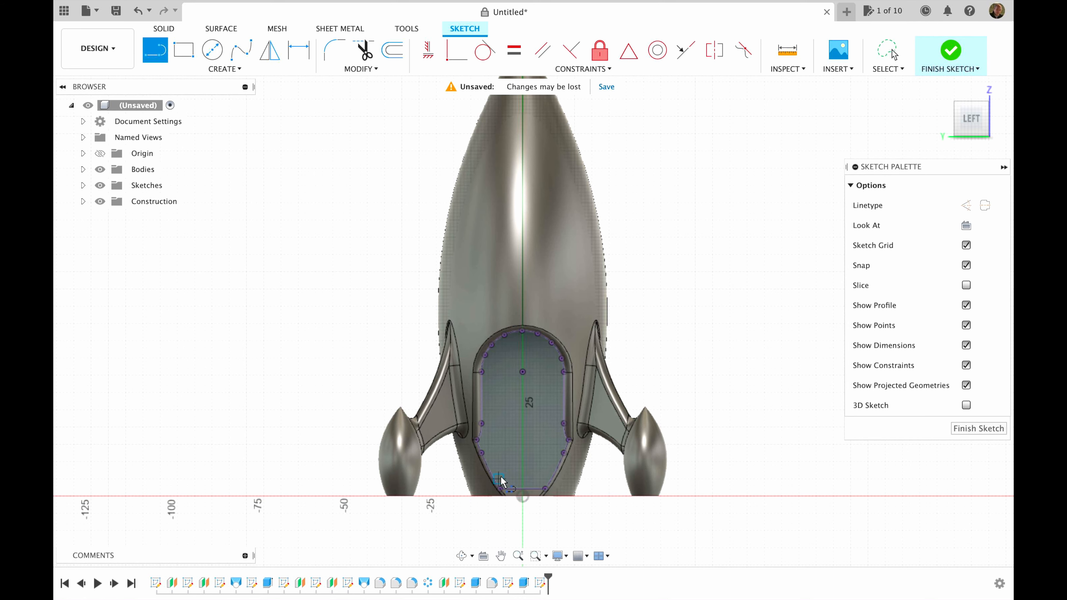
scroll(501, 484, up, 6)
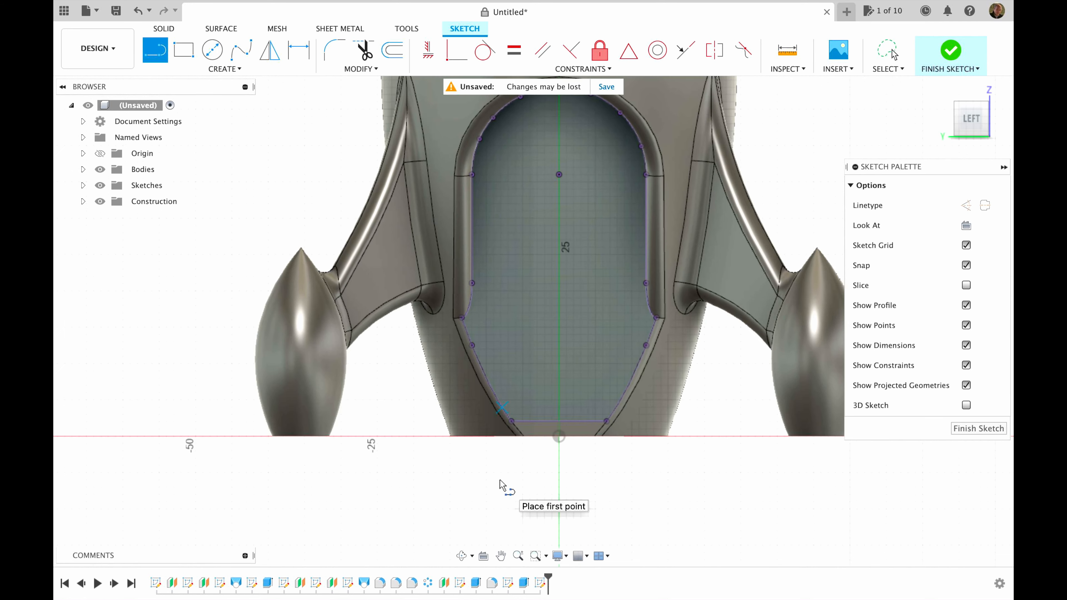
scroll(500, 481, up, 3)
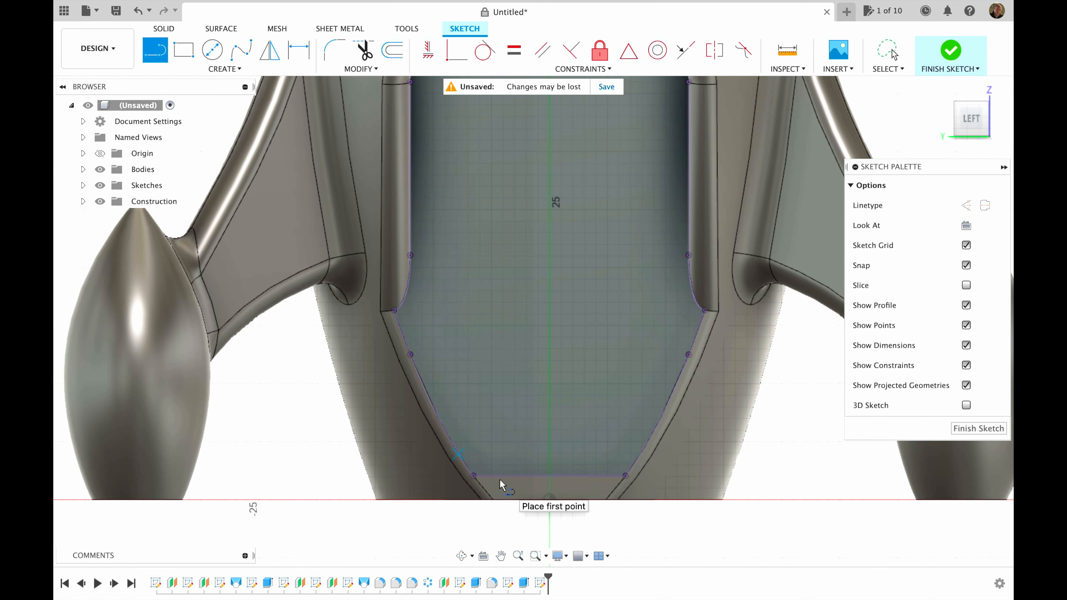
click(459, 453)
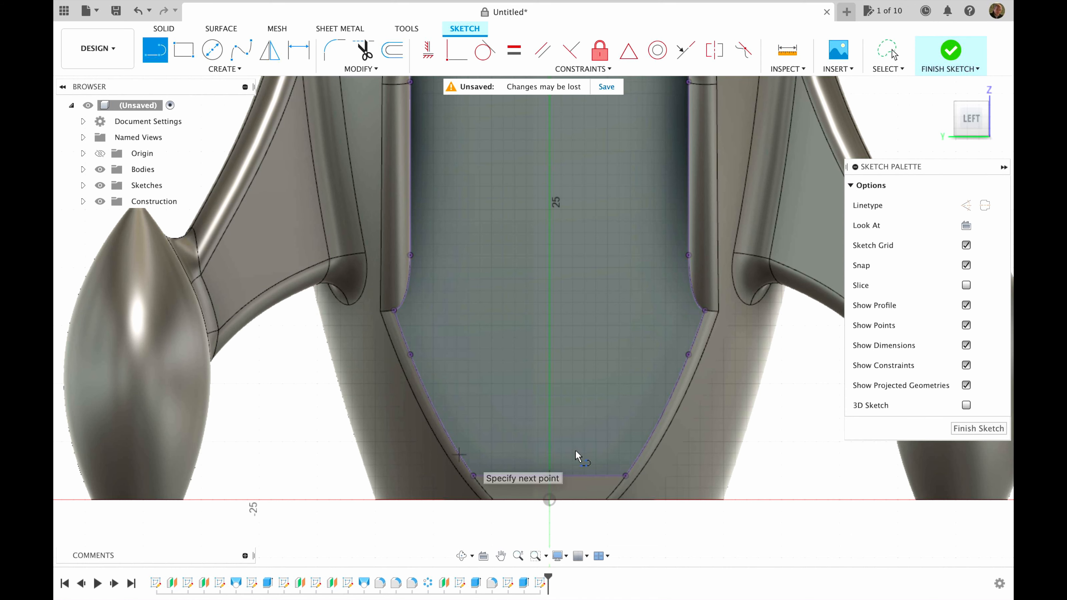
click(639, 454)
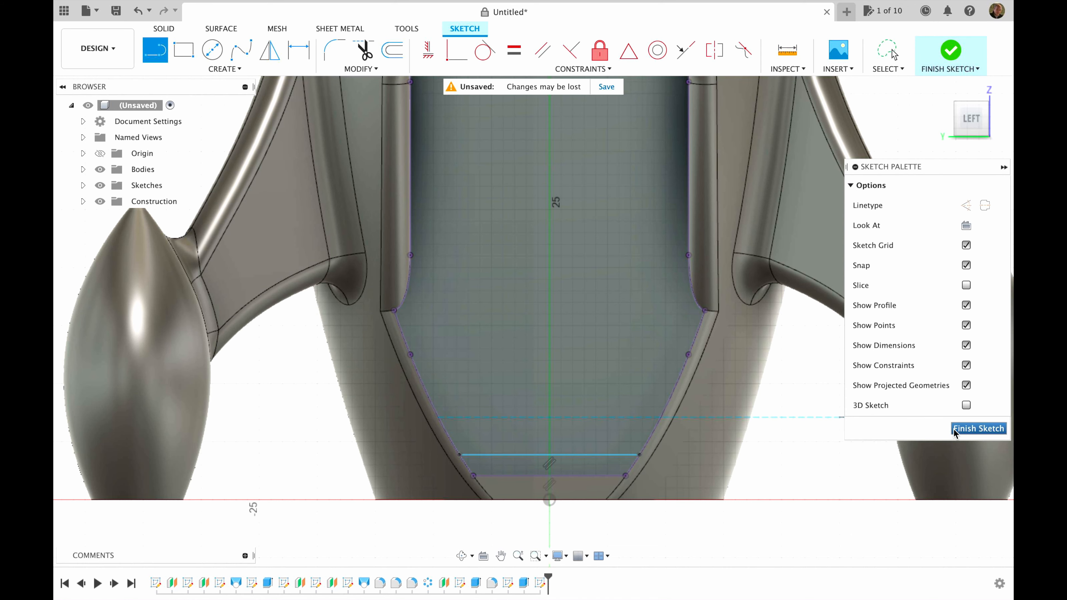
click(964, 436)
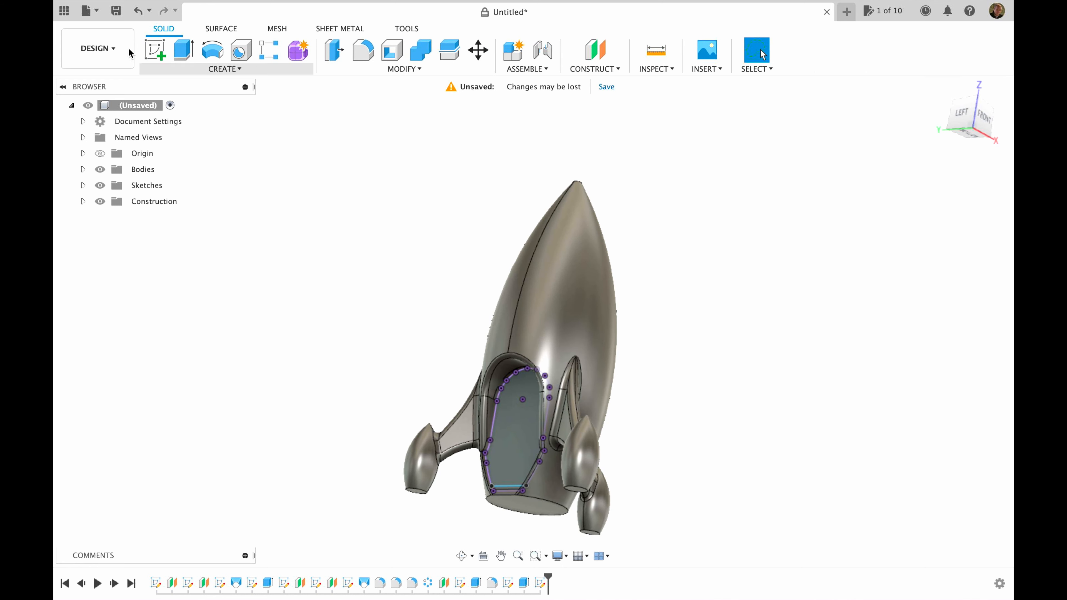
- Extrude the recess floor profile above the new line by -2 mm as a cut into the body
click(183, 56)
click(525, 448)
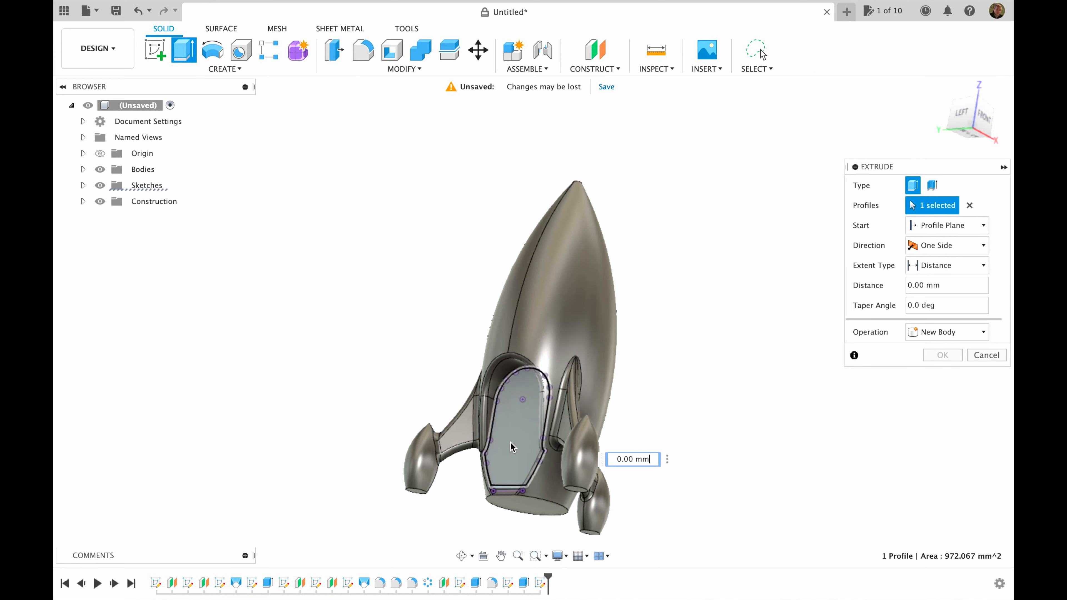
text(-1)
shift+middle_drag(525, 448, 781, 418)
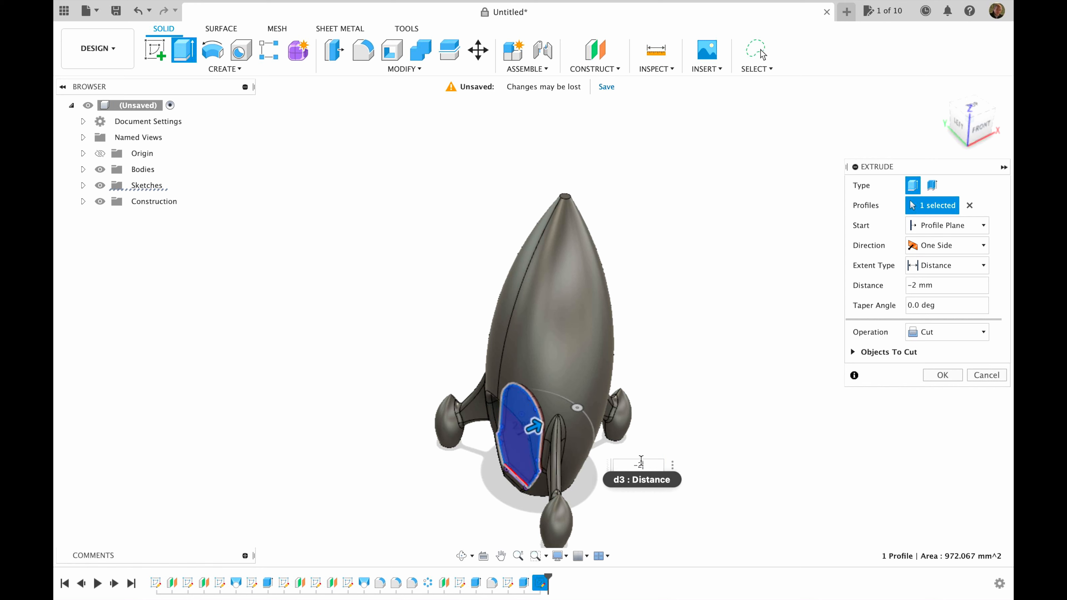
key(Return)
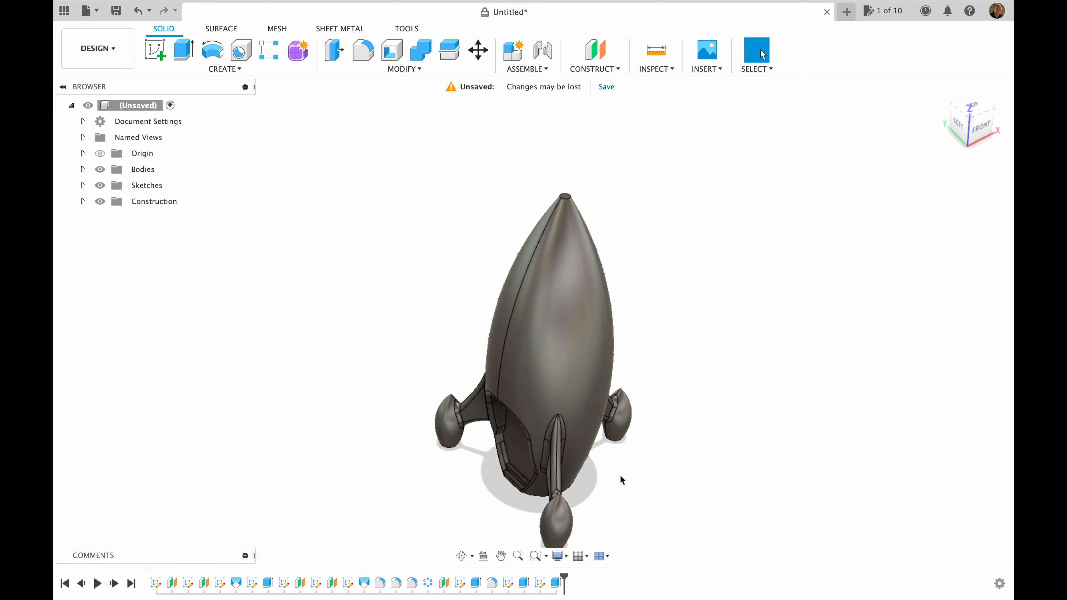
- Start a fillet on the newly cut door recess
mouse_move(980, 121)
shift+middle_down()
mouse_move(965, 118)
mouse_move(991, 107)
mouse_move(575, 466)
shift+middle_up()
shift+middle_drag(972, 124, 958, 96)
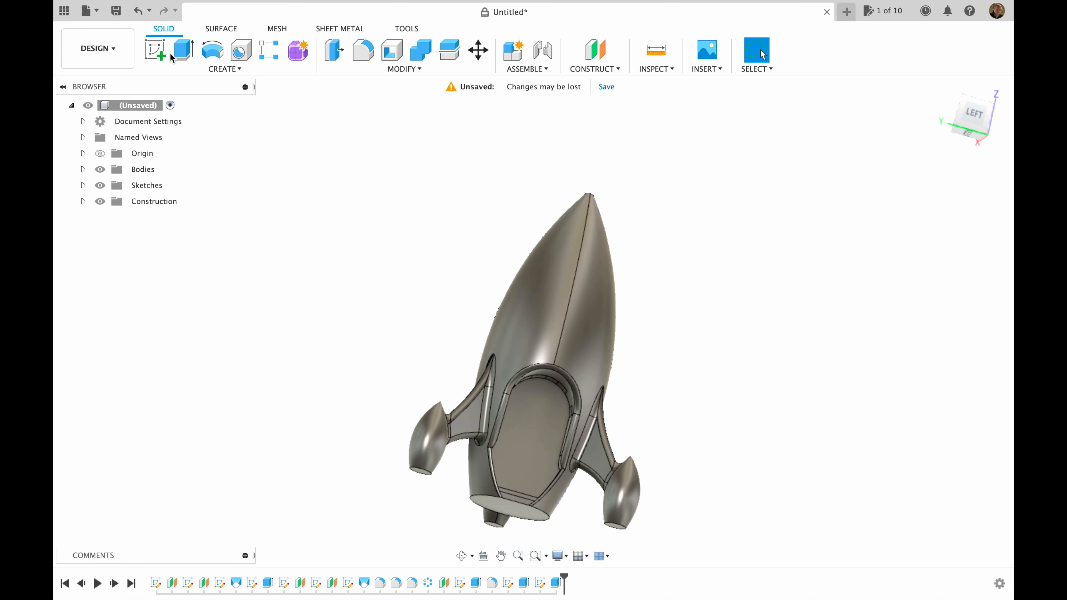
click(362, 50)
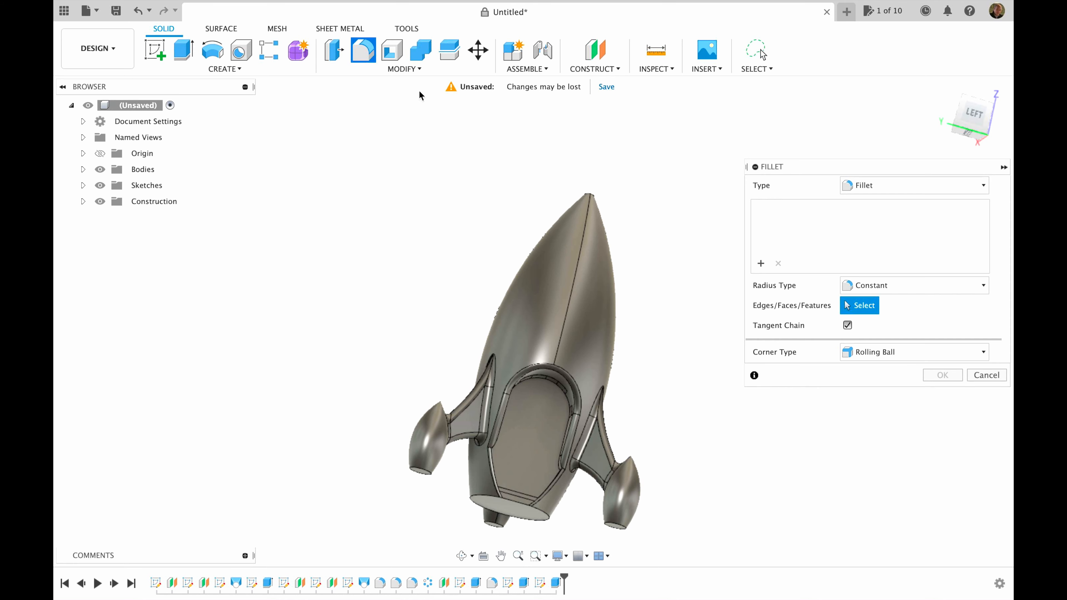
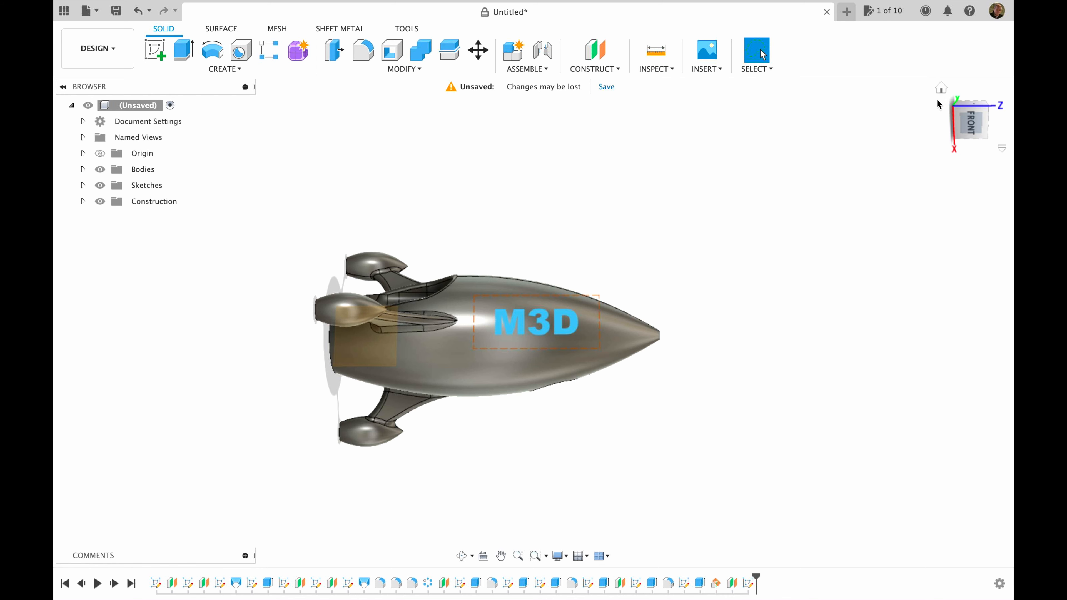
- Extrude the M3D sketch text by -14 mm into the rocket body, joining it to the body
click(940, 90)
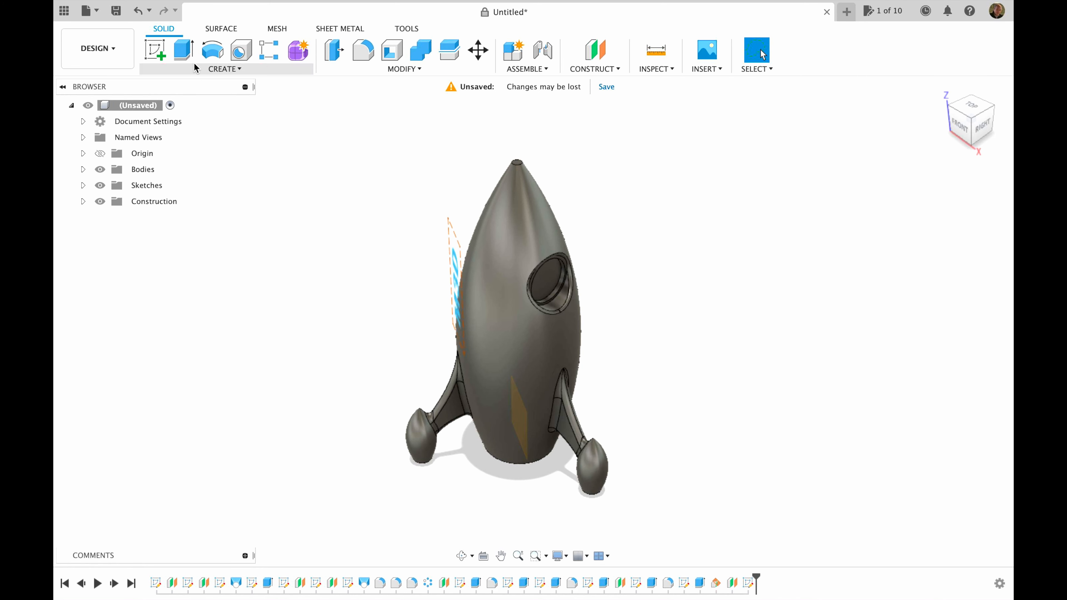
click(186, 51)
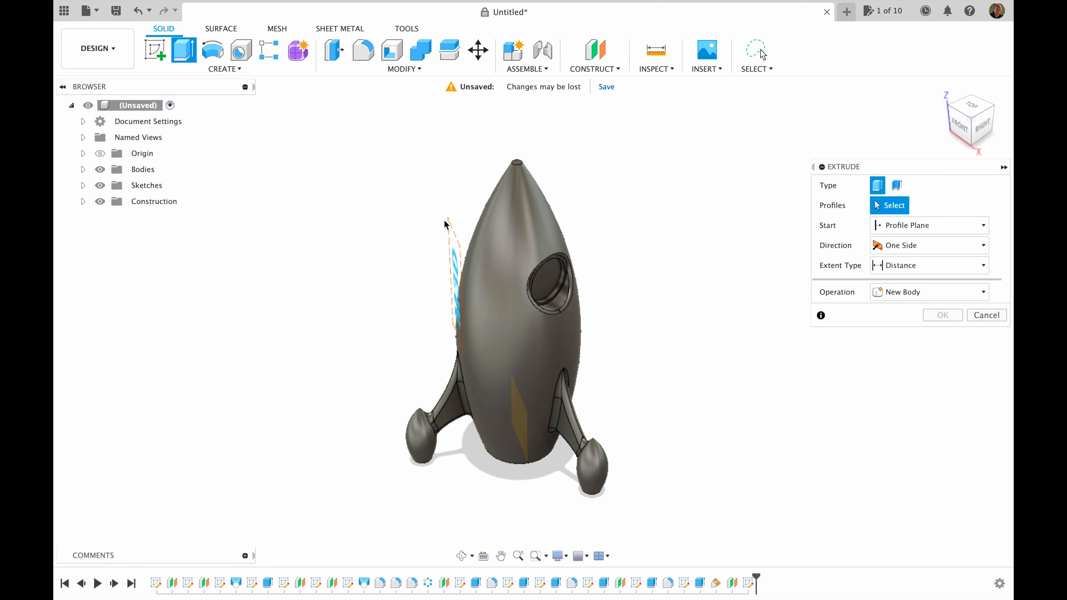
click(457, 262)
drag(443, 288, 479, 292)
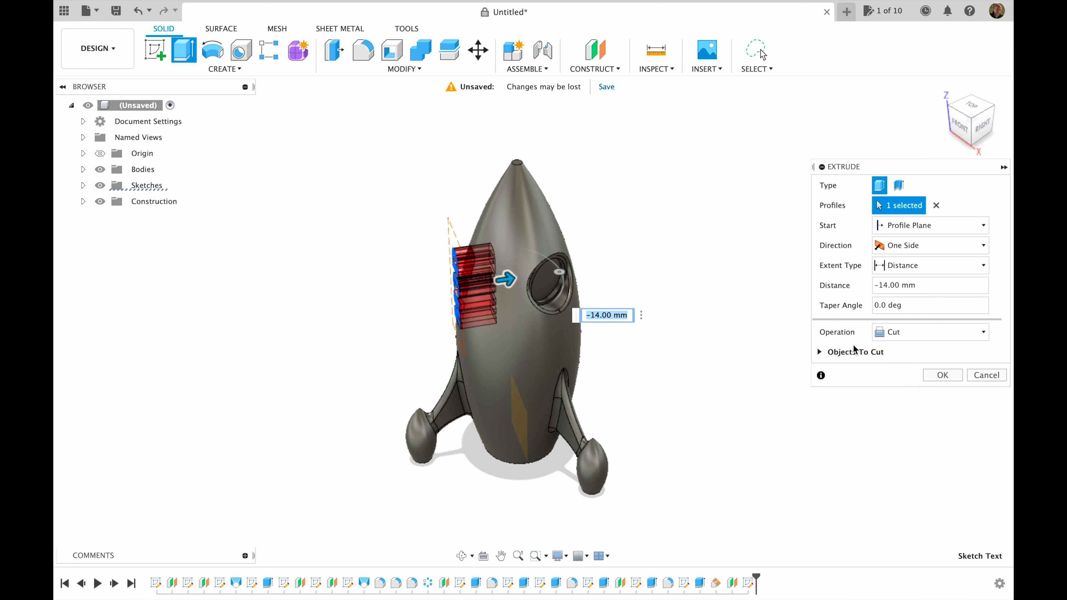
click(897, 335)
click(907, 351)
click(934, 354)
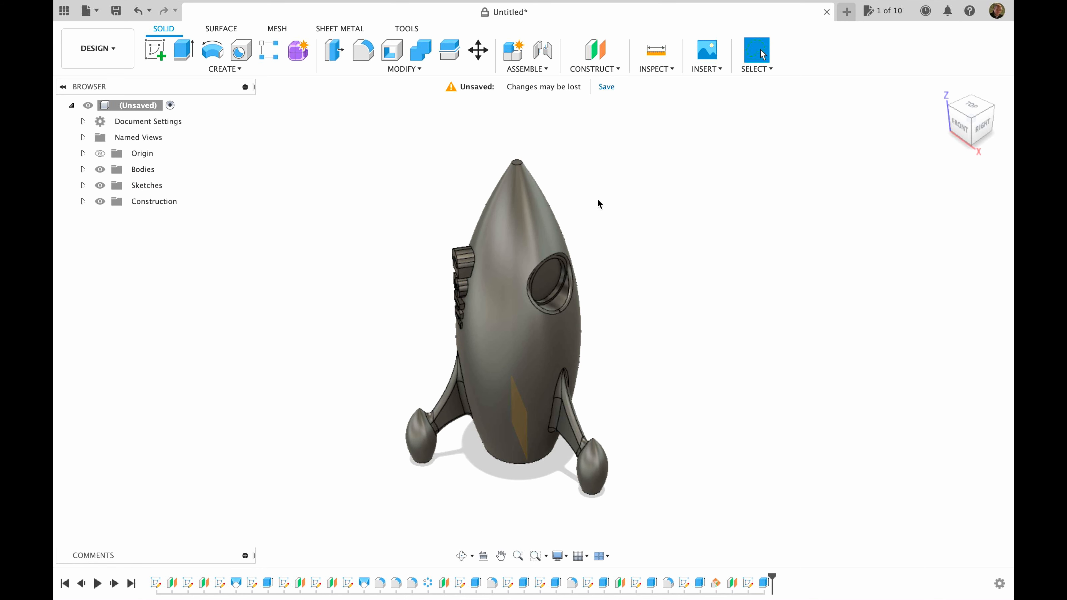
- Start a sketch on the vertical YZ origin plane, viewed from the door side of the rocket
click(951, 110)
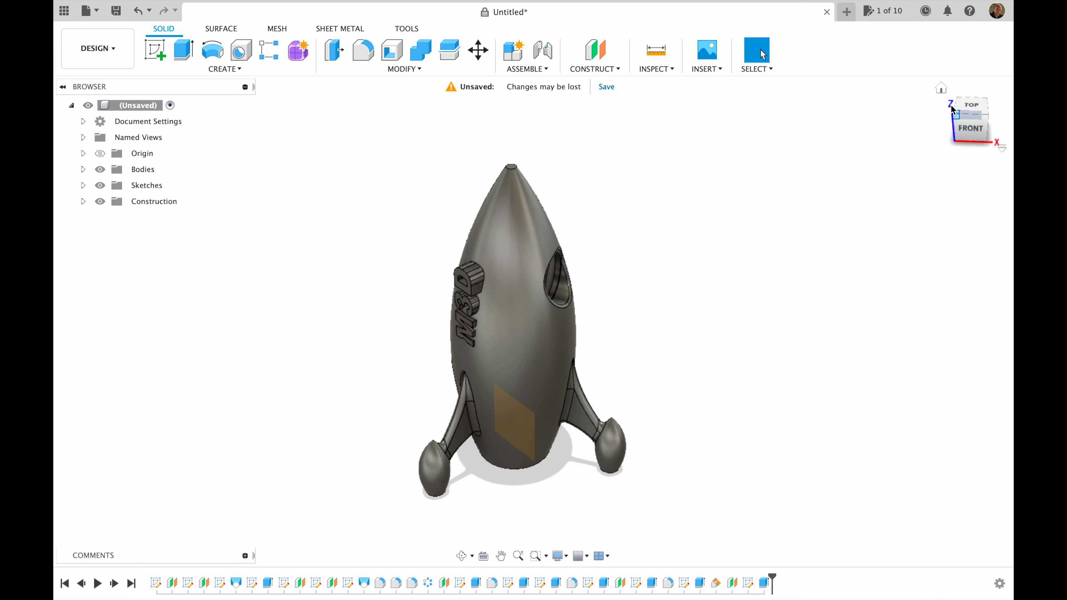
click(963, 130)
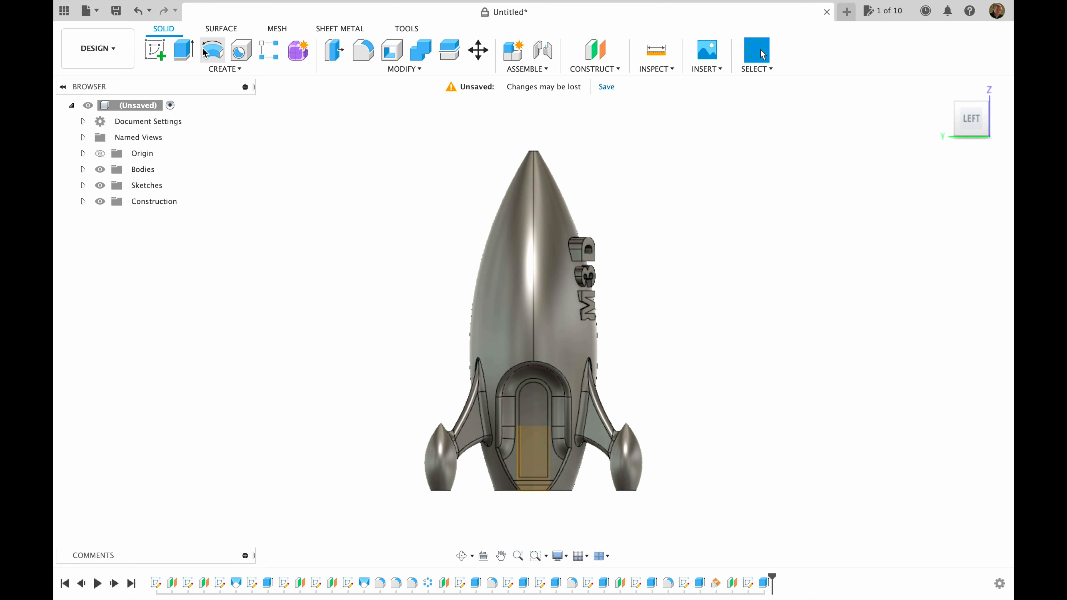
click(156, 53)
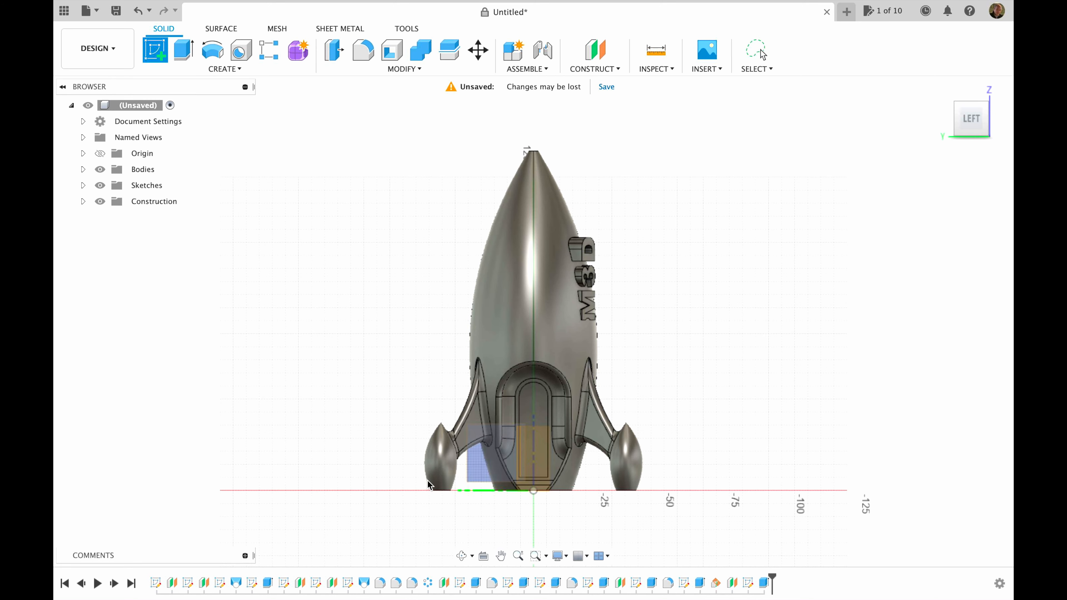
click(473, 474)
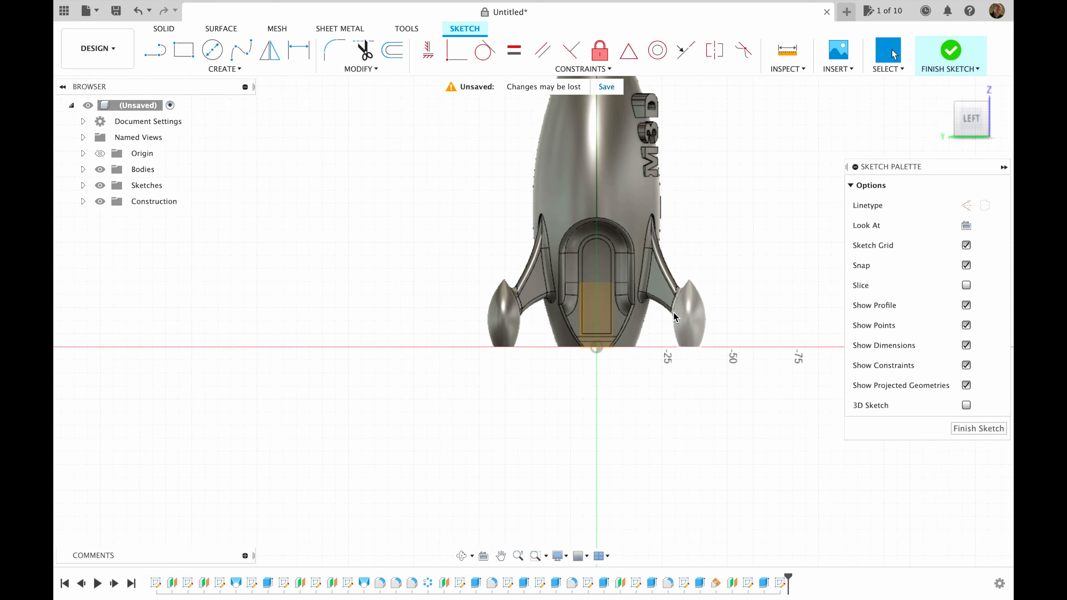
- Draw a three-point spline following the body's curve slightly outside its silhouette, on the side opposite the M3D text
scroll(673, 312, up, 3)
scroll(673, 311, up, 2)
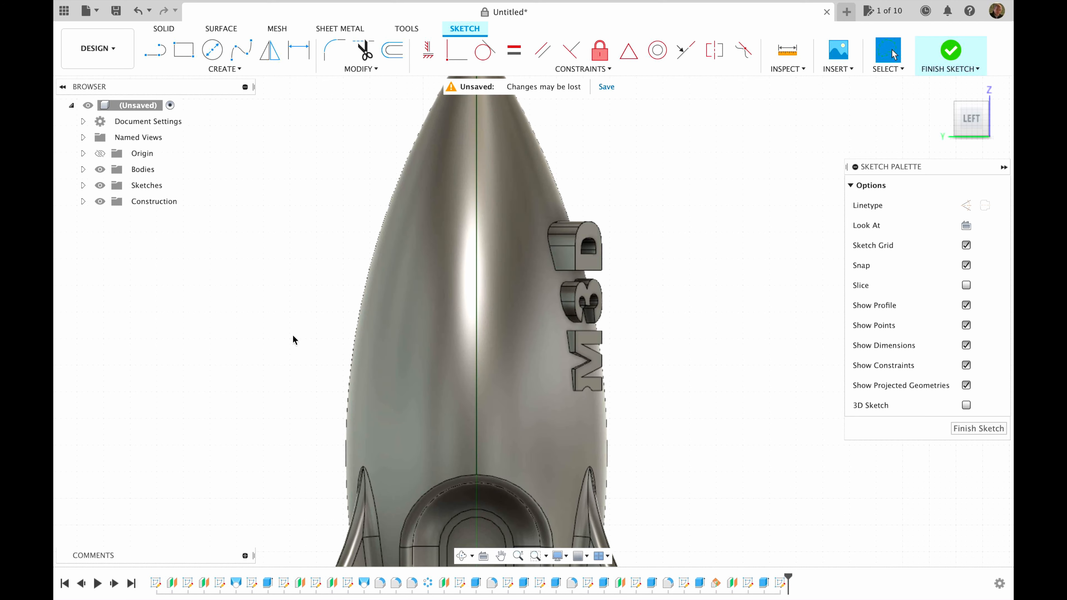
click(240, 57)
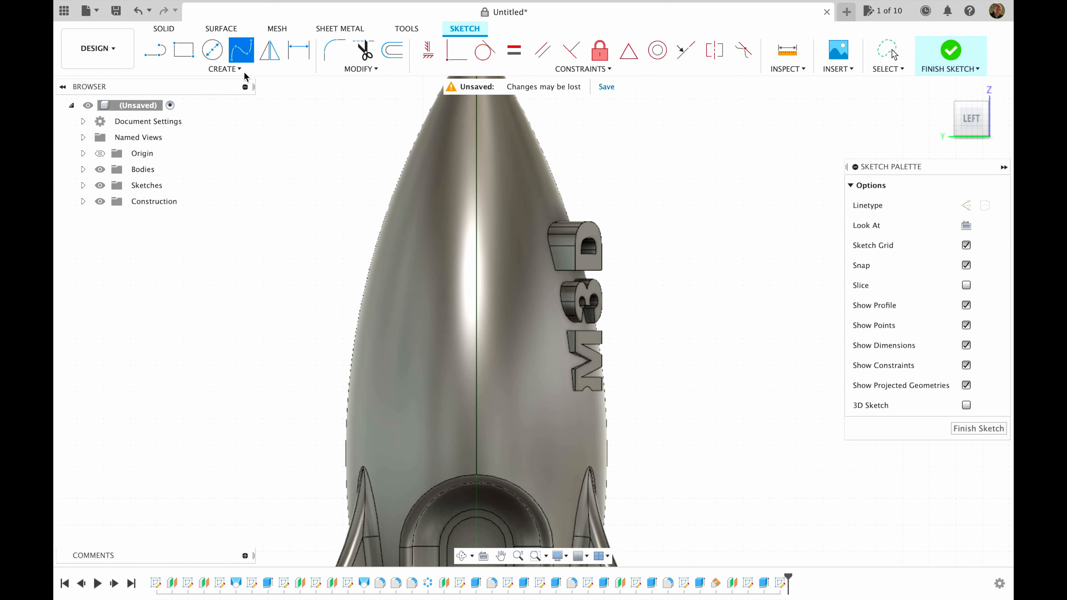
click(337, 429)
click(353, 307)
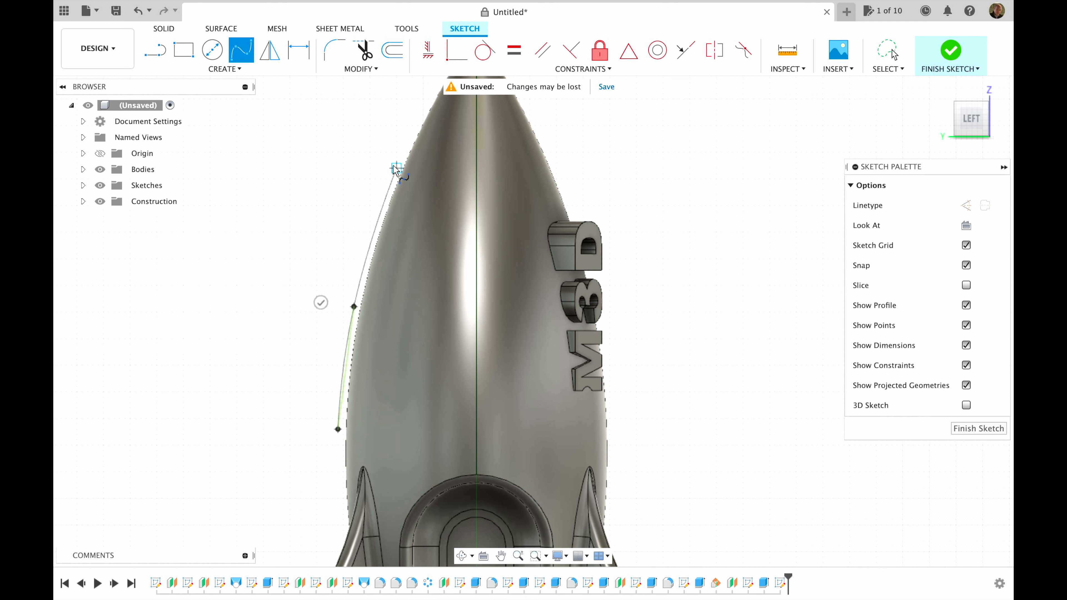
click(401, 157)
click(370, 143)
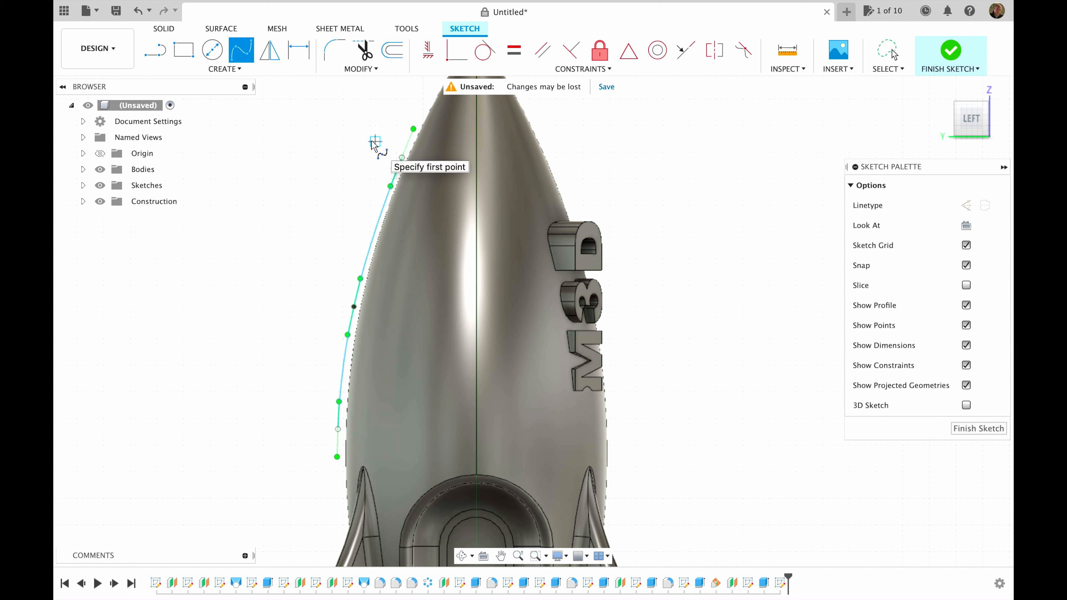
- Close the spline with four straight lines extending away from the body, and finish the sketch
click(156, 52)
click(402, 157)
click(327, 126)
click(236, 408)
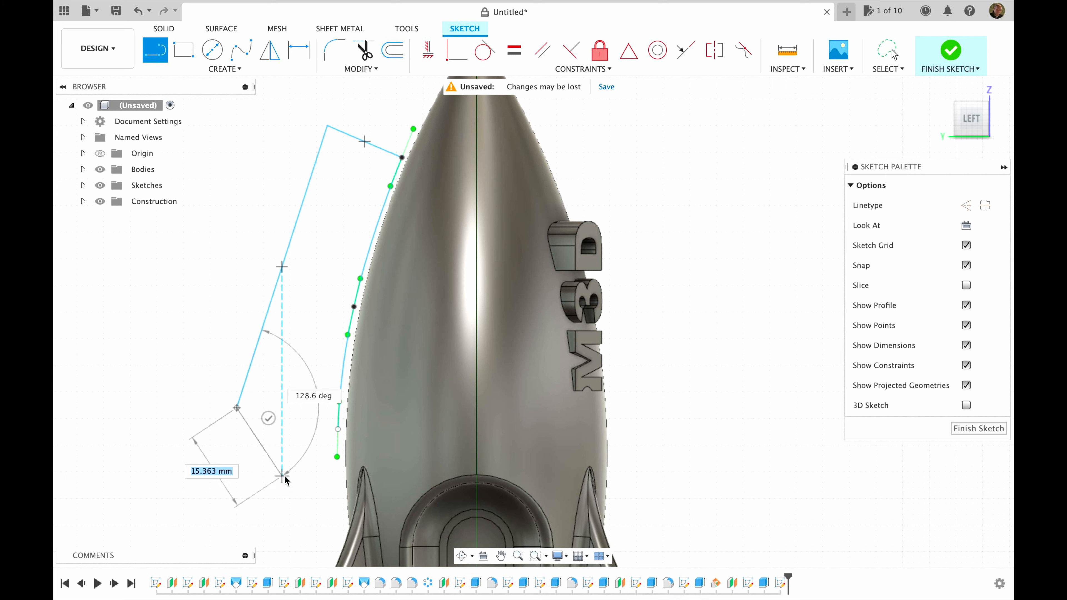
click(281, 459)
click(338, 429)
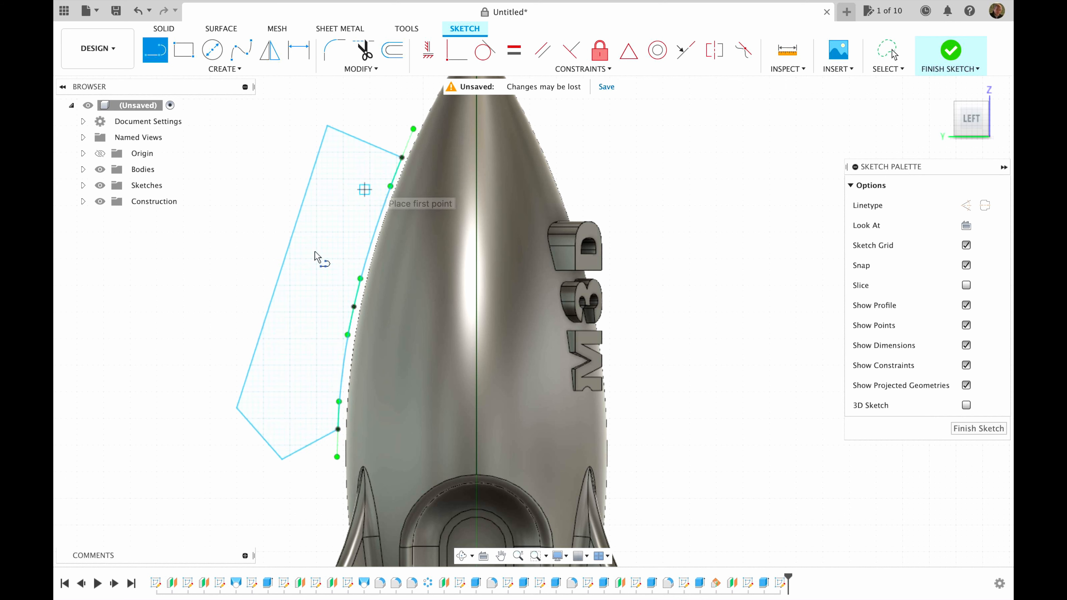
click(985, 430)
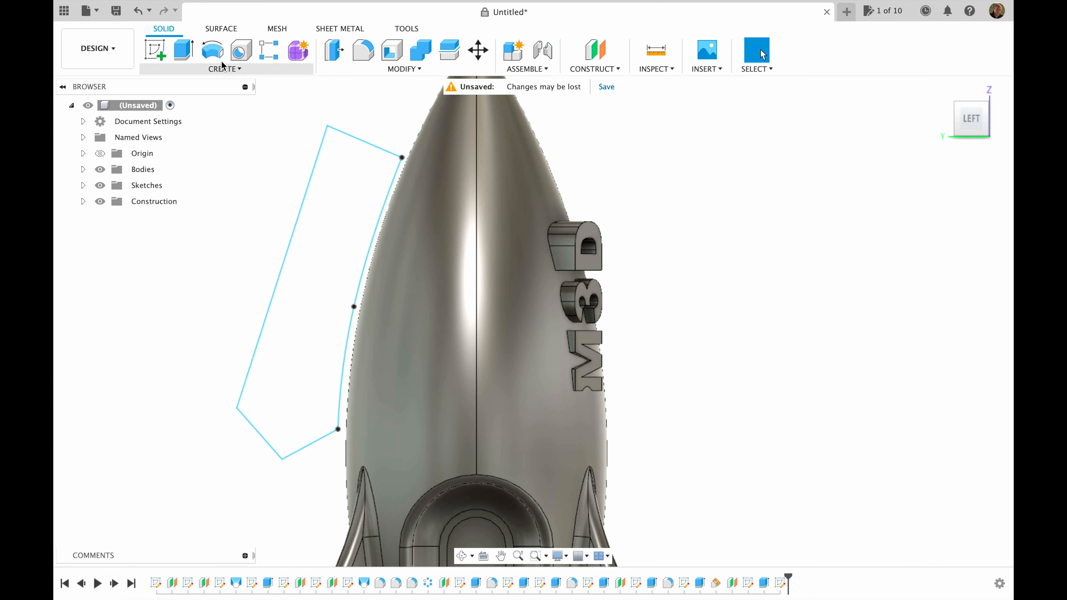
- Revolve the closed profile 360 degrees around the vertical Z axis as a cut to trim the M3D letters along the body's curve
click(212, 56)
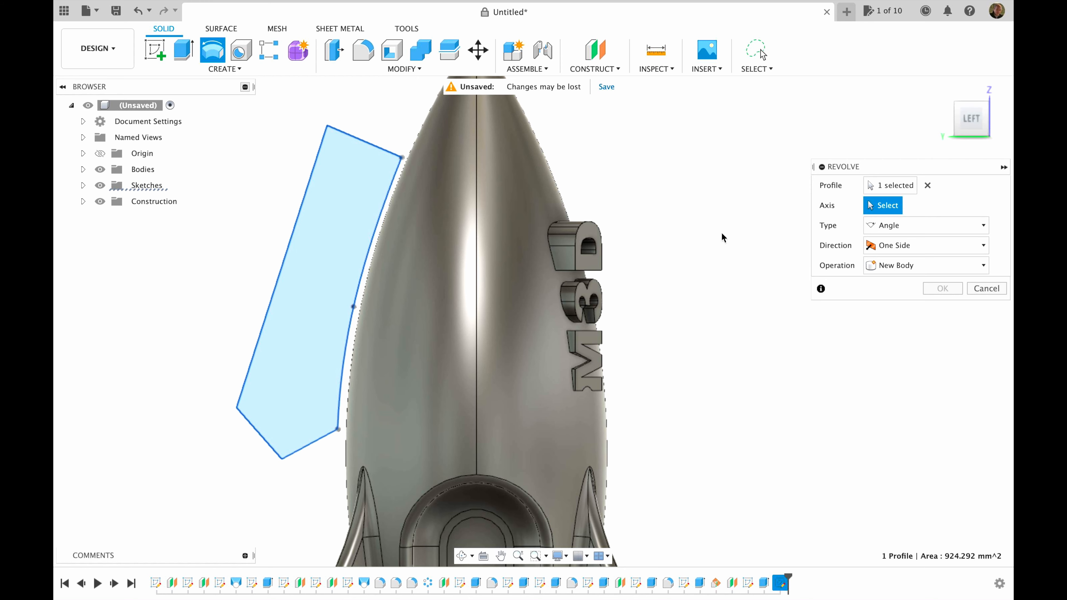
scroll(720, 233, down, 4)
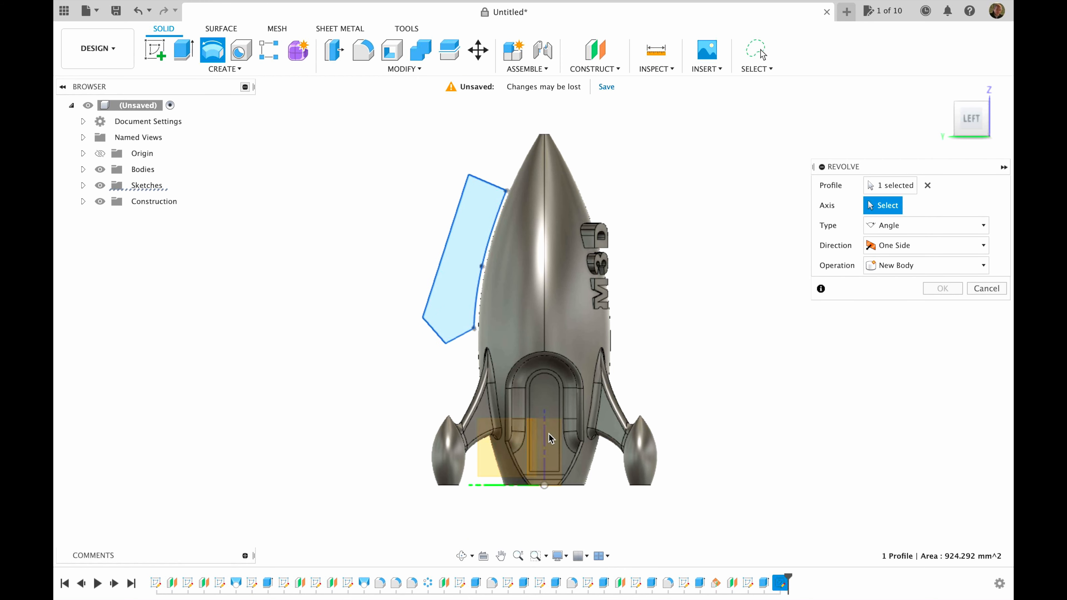
click(545, 433)
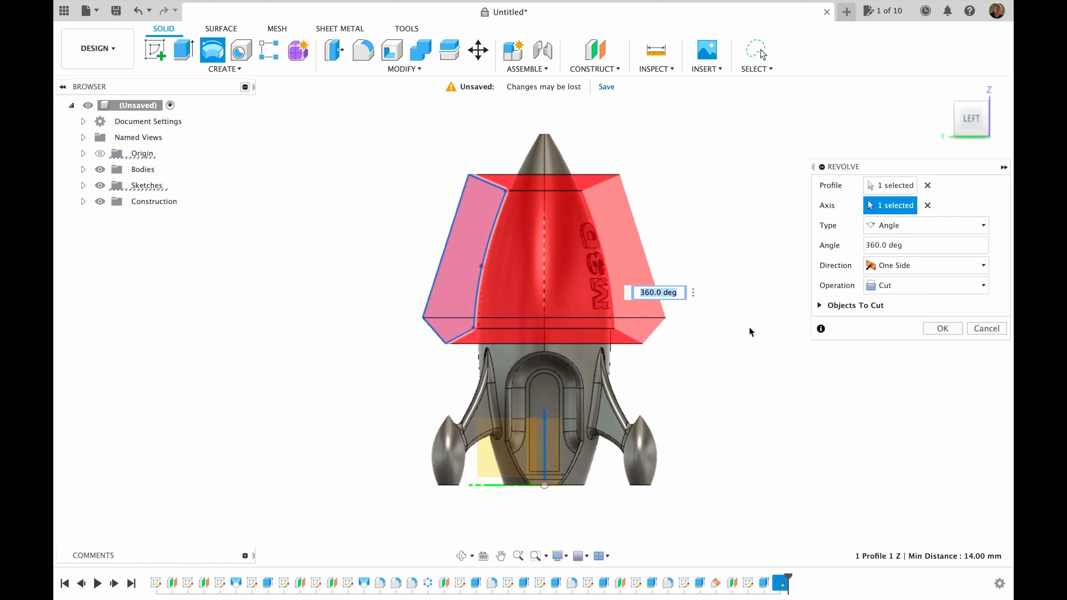
click(949, 329)
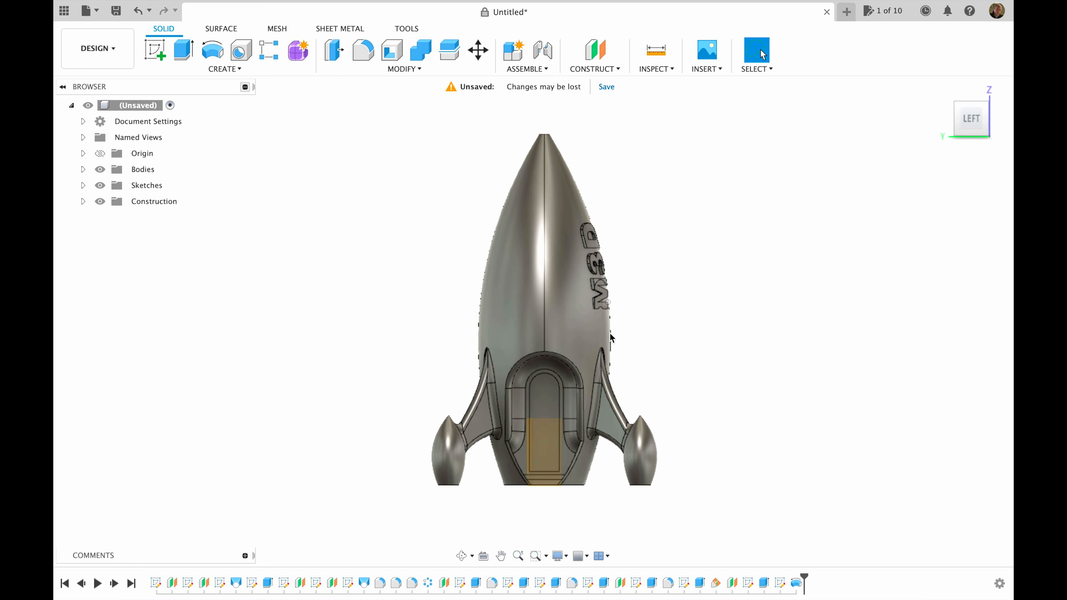
- Edit the M3D text extrusion so that it extends symmetrically to both sides of its sketch plane
right_click(767, 587)
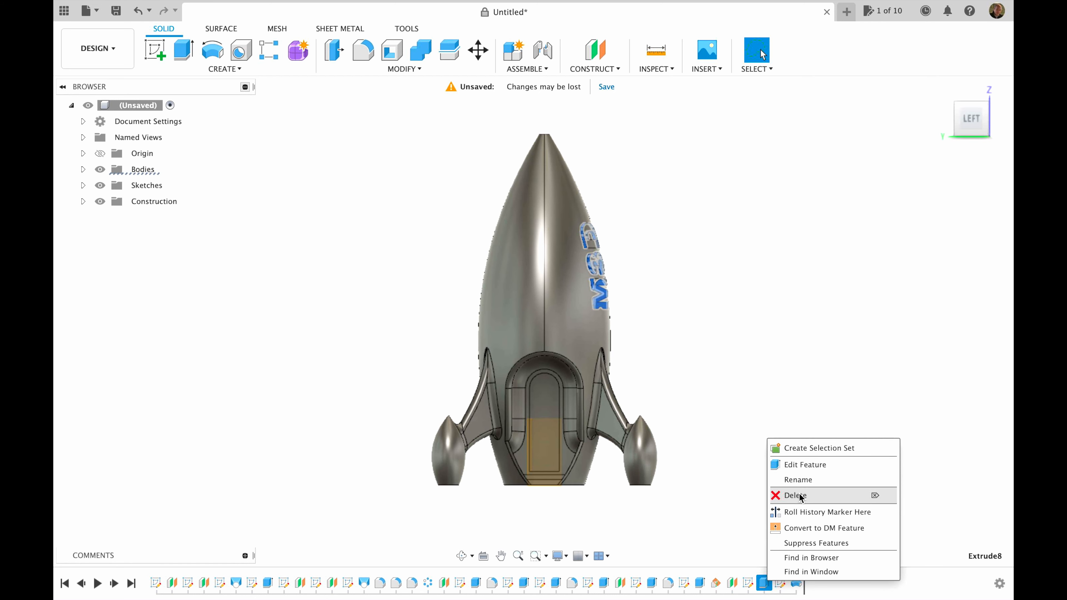
click(805, 465)
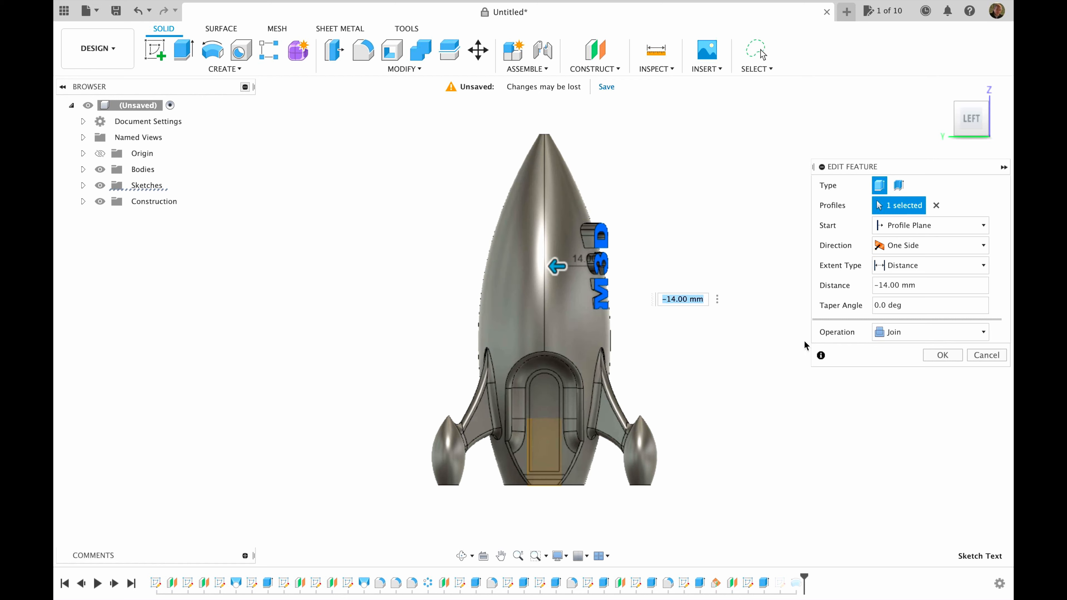
click(931, 266)
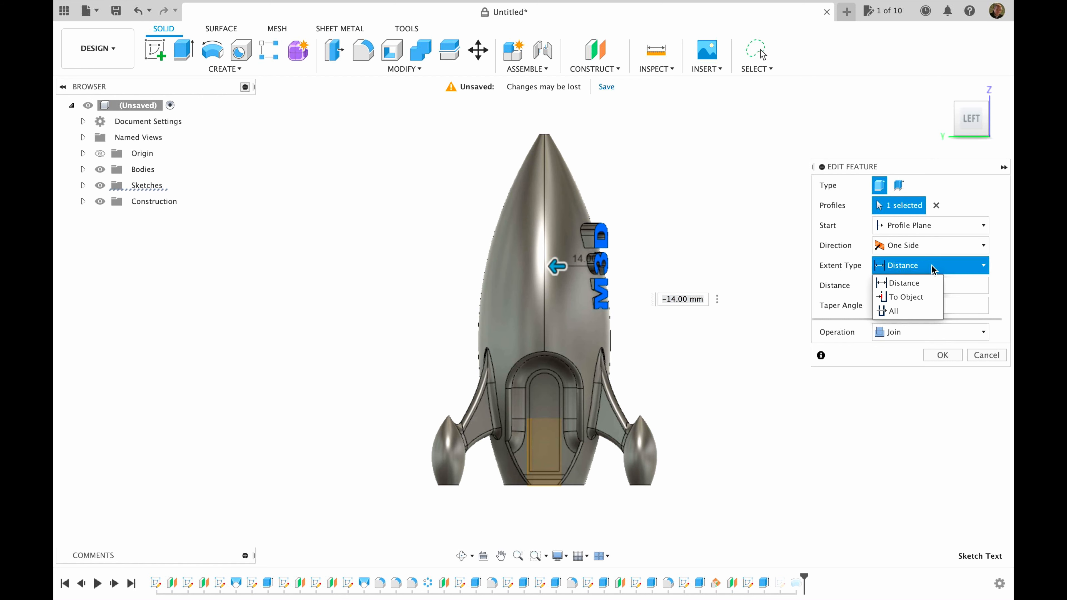
click(932, 245)
click(925, 294)
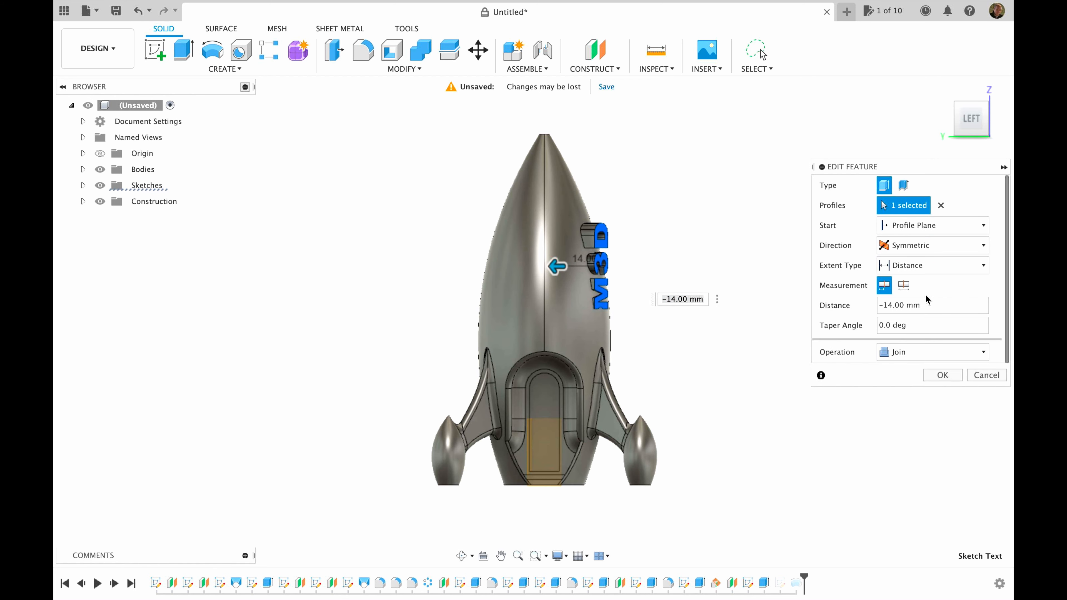
click(942, 375)
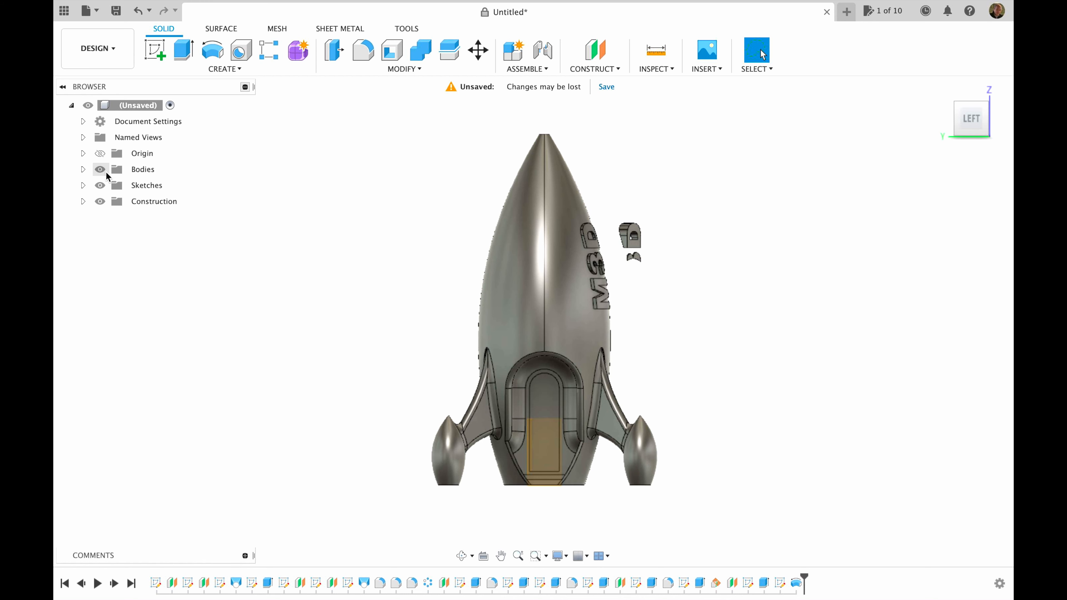
- Remove the two stray bodies floating beside the rocket's M3D text, keeping only the main rocket body
click(83, 169)
click(144, 189)
right_click(146, 201)
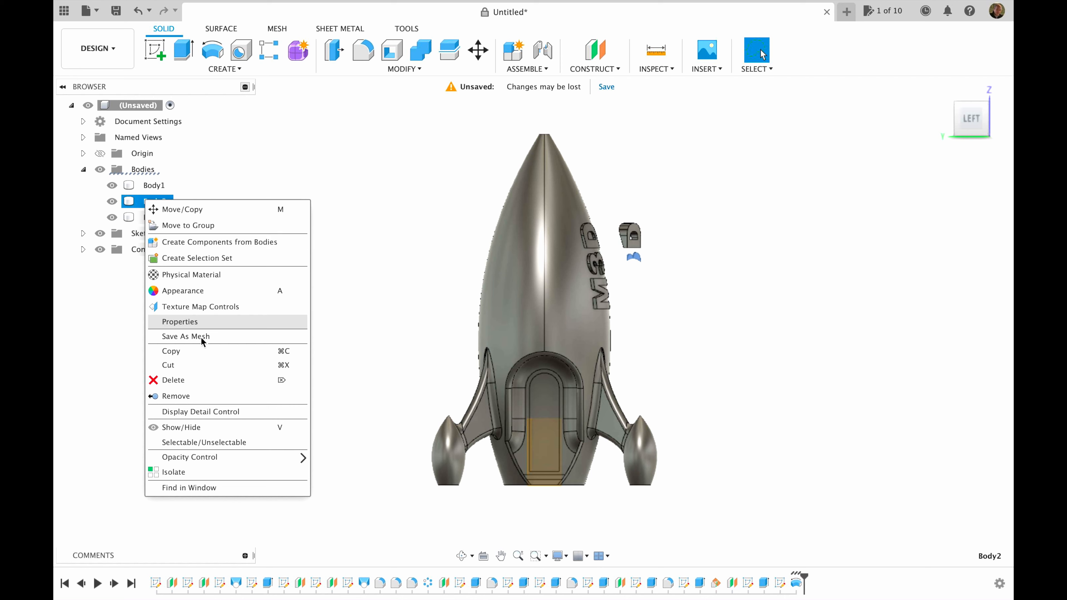
click(200, 395)
click(155, 204)
right_click(155, 204)
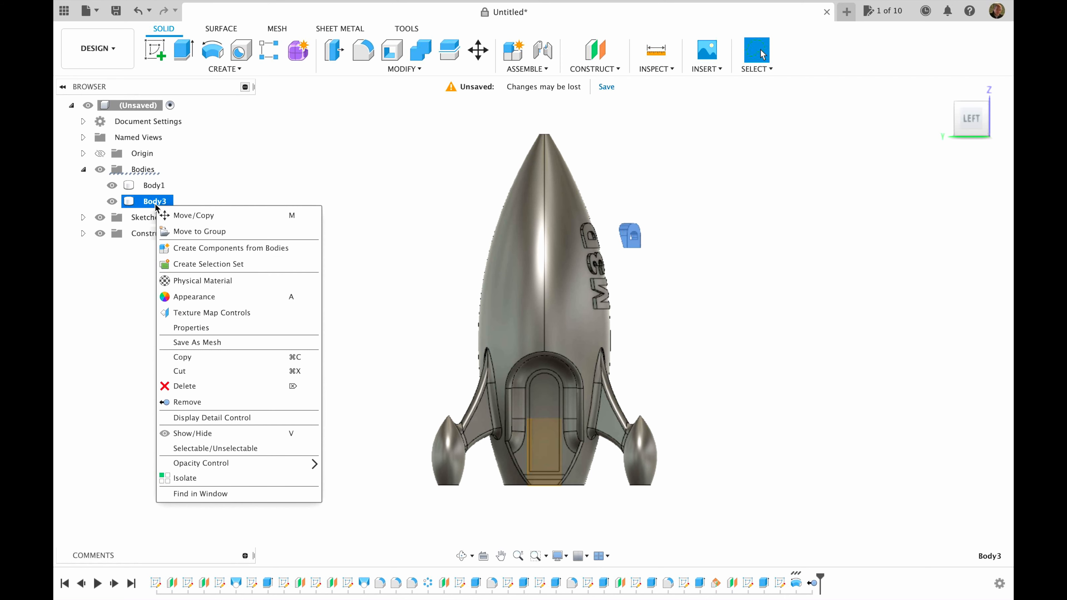
click(204, 403)
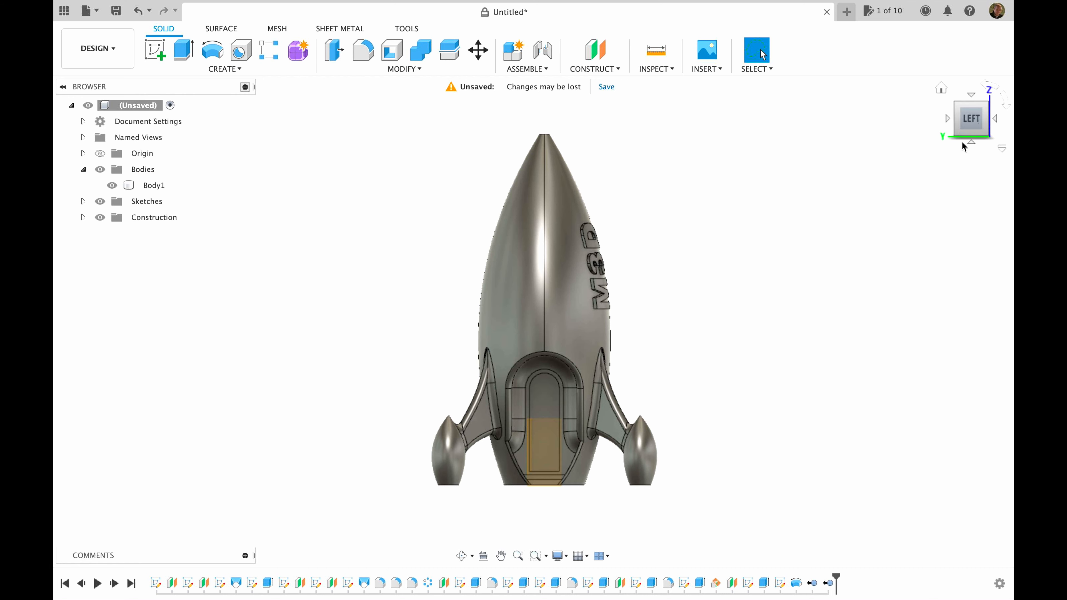
- Examine the finished rocket from several sides, checking the trimmed M3D letters, the window, the door and the fins
drag(979, 126, 939, 139)
shift+middle_drag(762, 55, 762, 54)
click(979, 133)
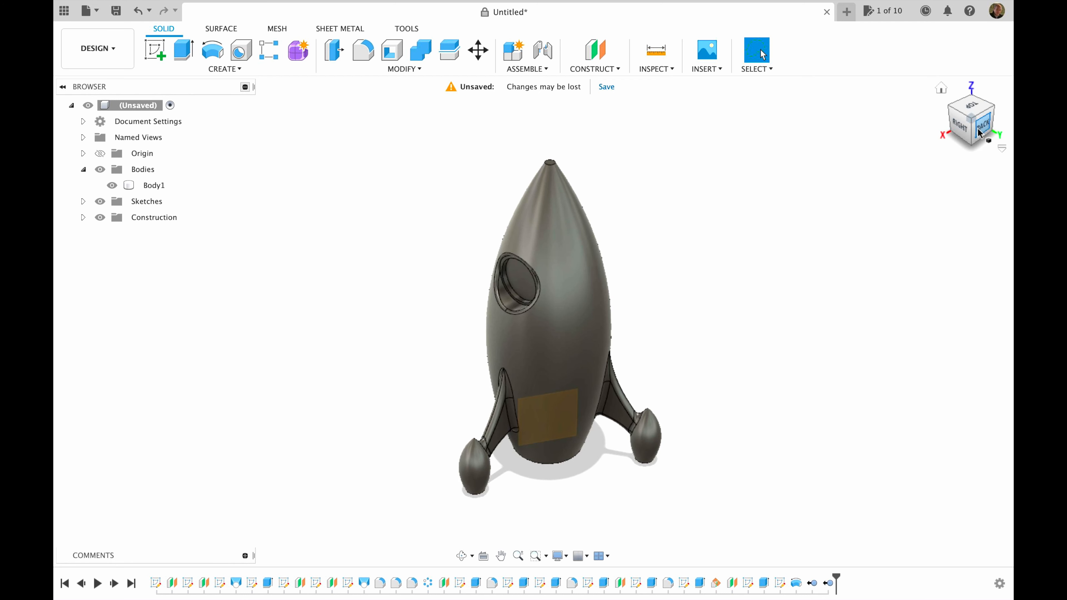
click(992, 108)
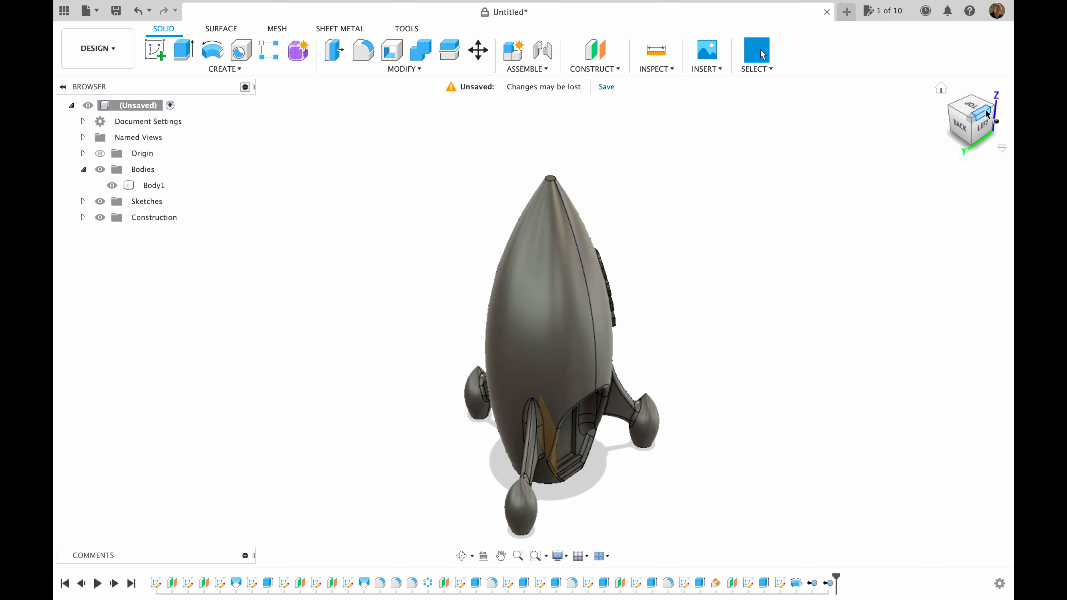
click(992, 110)
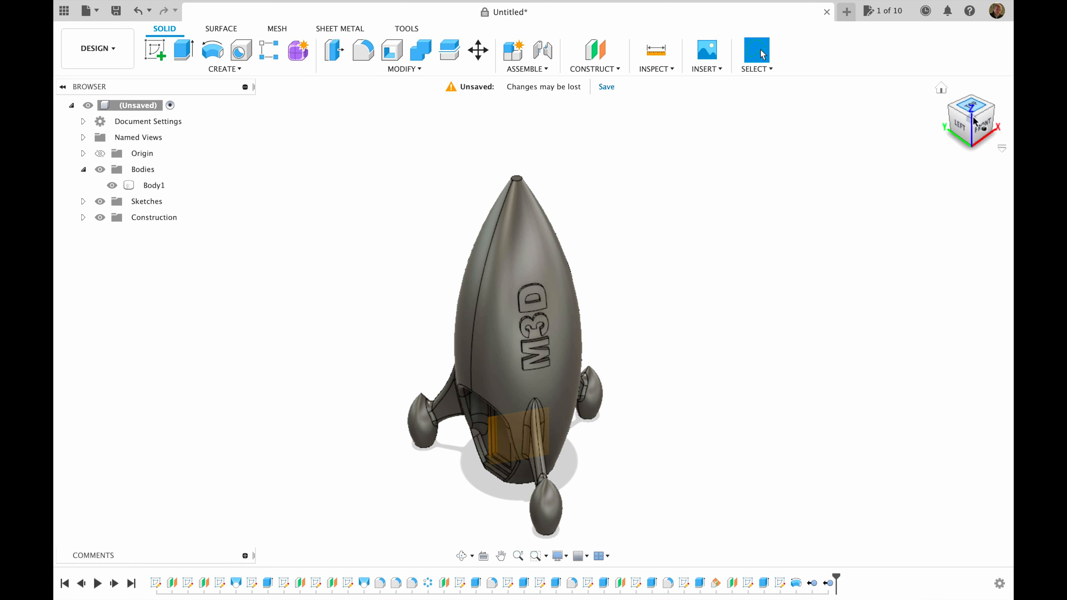
shift+middle_drag(972, 125, 924, 164)
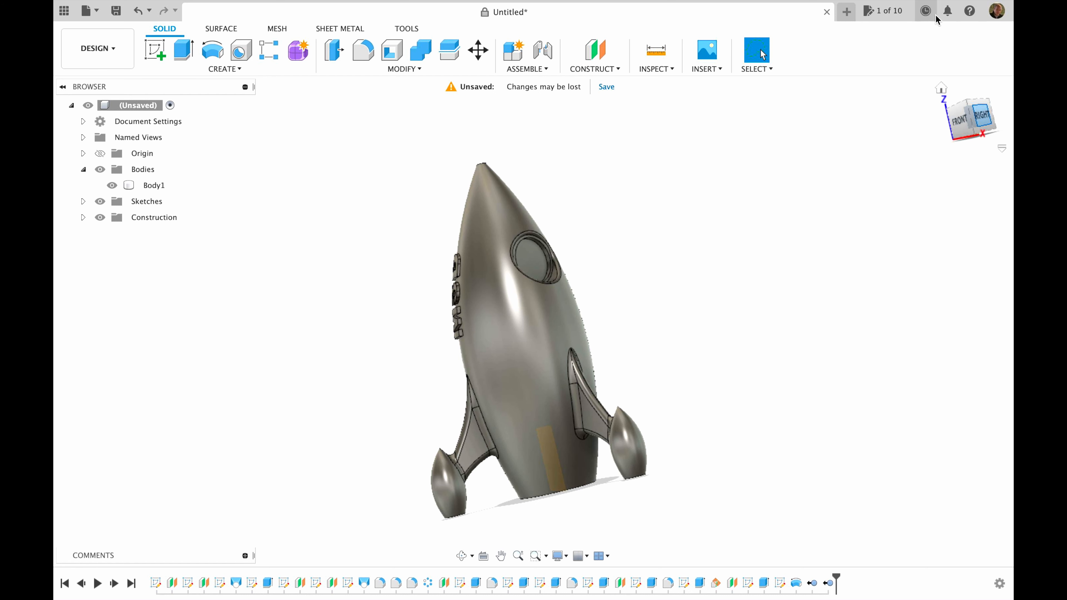
click(942, 88)
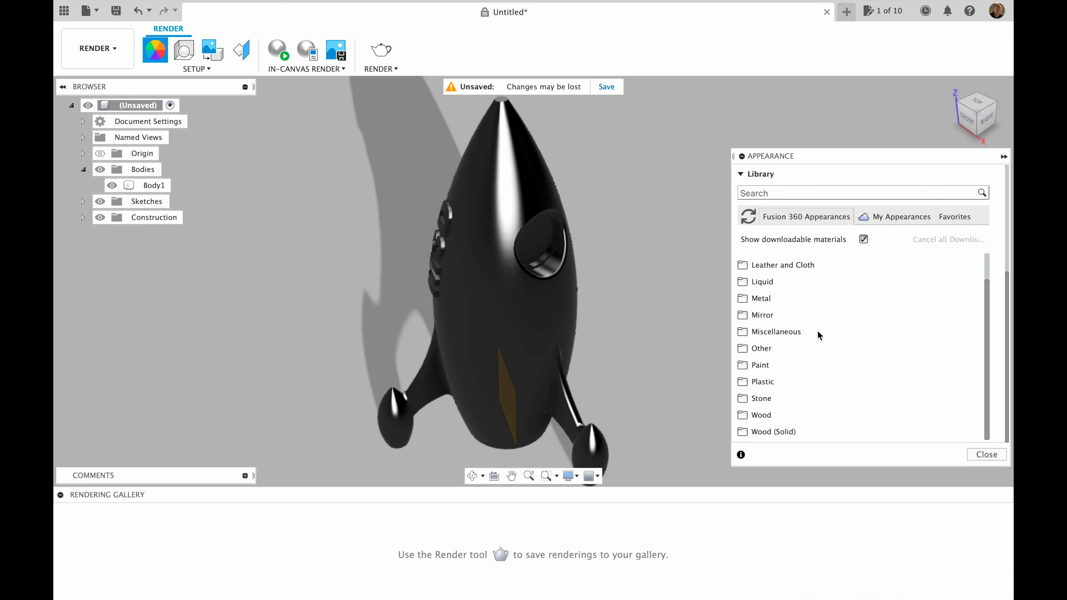
- In the Render workspace, apply Paint - Metallic (Yellow) to the rocket's hull and pods and Paint - Metallic (Red) to the fin sides
key(a)
click(741, 278)
scroll(809, 373, down, 5)
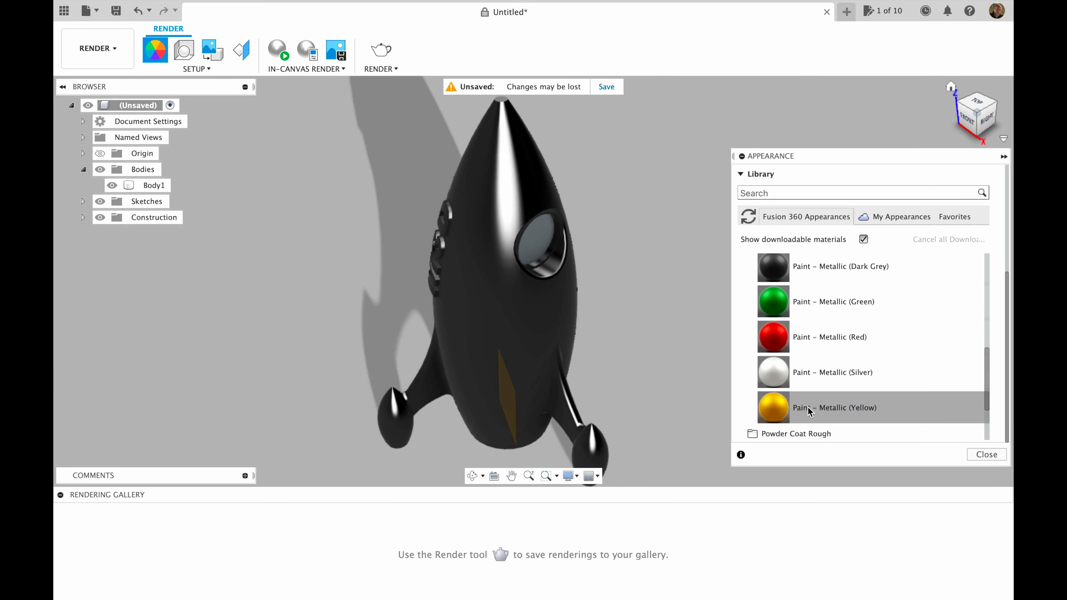
drag(773, 407, 504, 336)
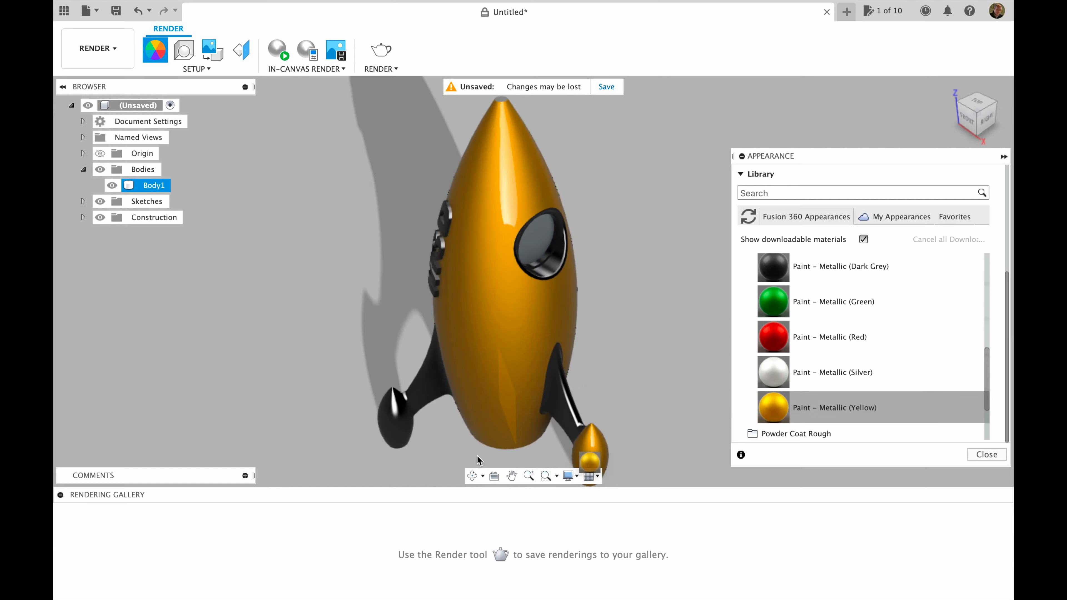
drag(773, 336, 567, 409)
- Apply Paint - Enamel Glossy to the doorway: blue on the door, red on the recess walls and green on the door surround
shift+middle_drag(533, 280, 420, 198)
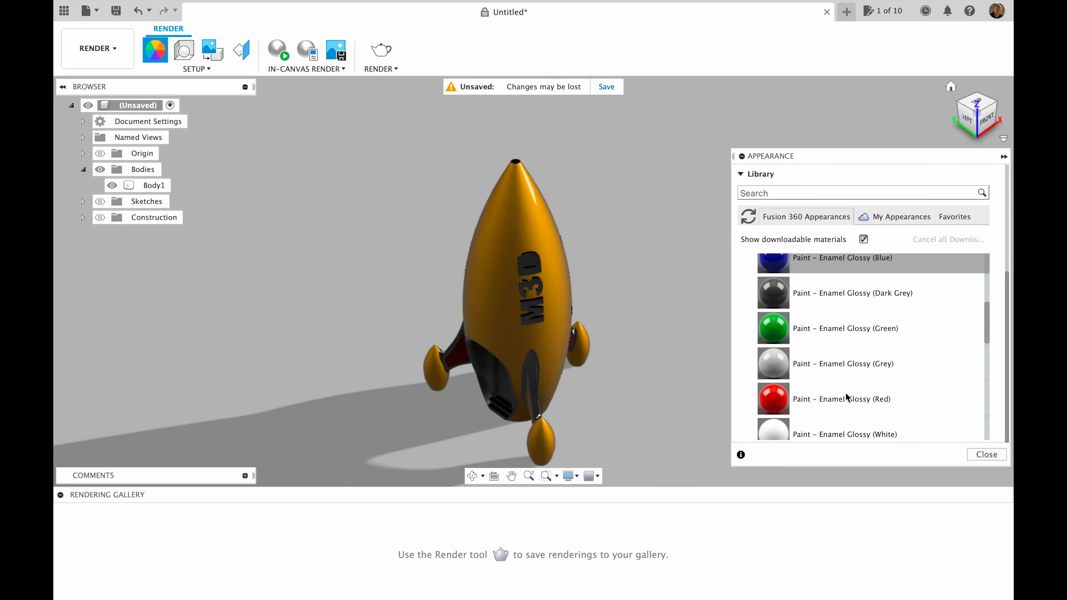
scroll(845, 378, up, 5)
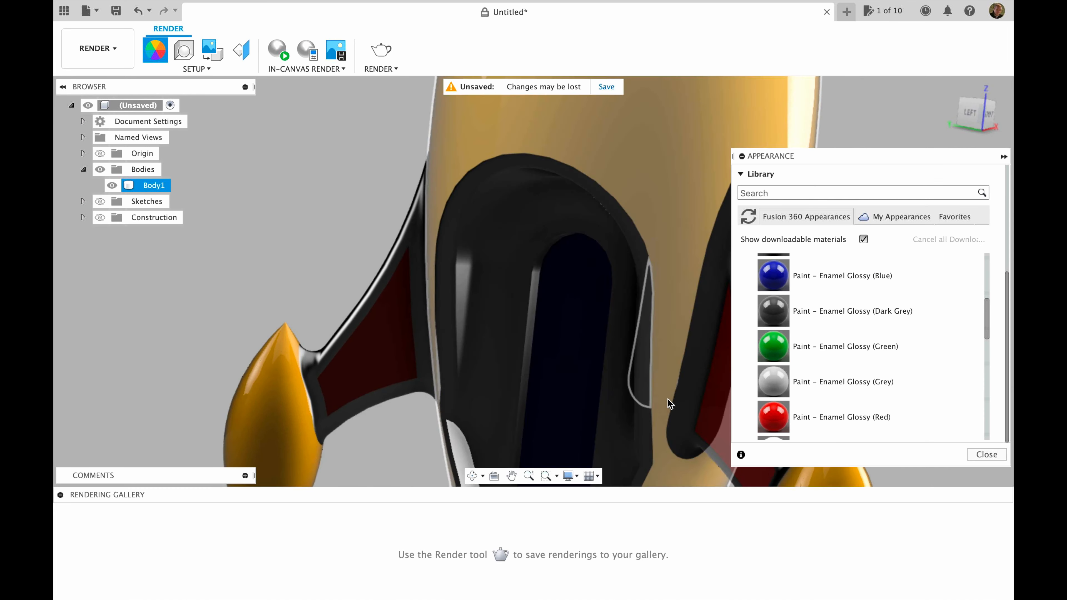
drag(773, 416, 540, 307)
drag(605, 311, 605, 313)
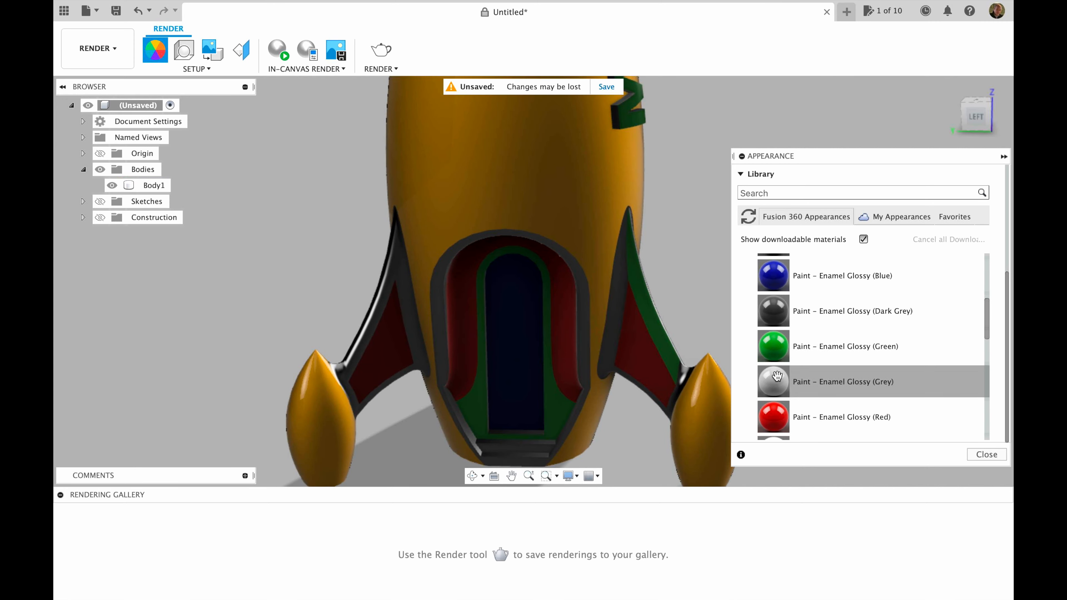
- Apply Paint - Enamel Glossy (Green) to the rounded edges and fillets of all the fins
drag(772, 346, 643, 395)
drag(643, 395, 643, 396)
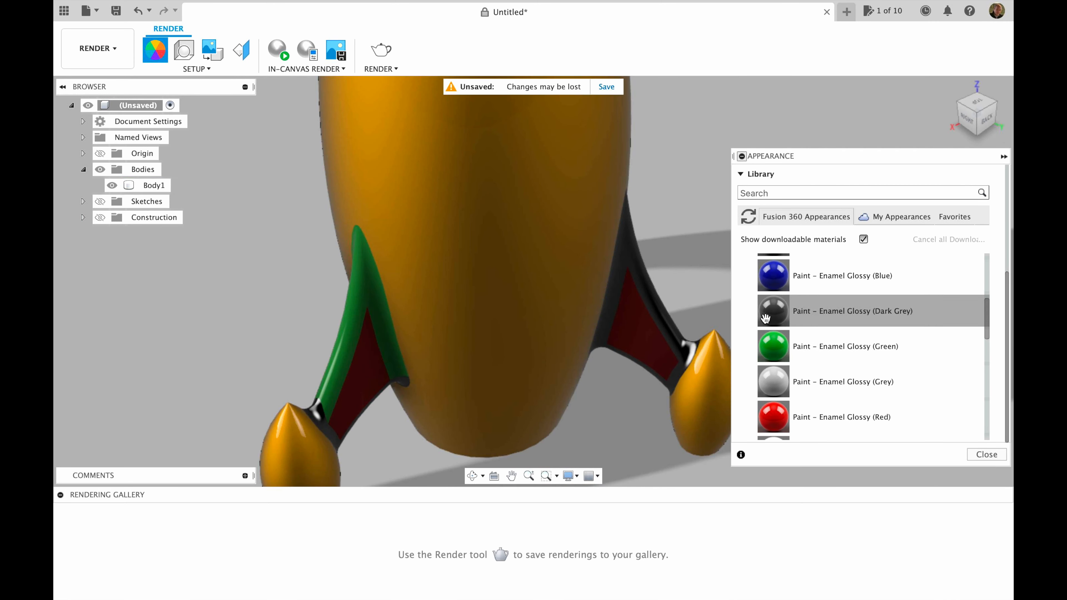
drag(773, 345, 332, 438)
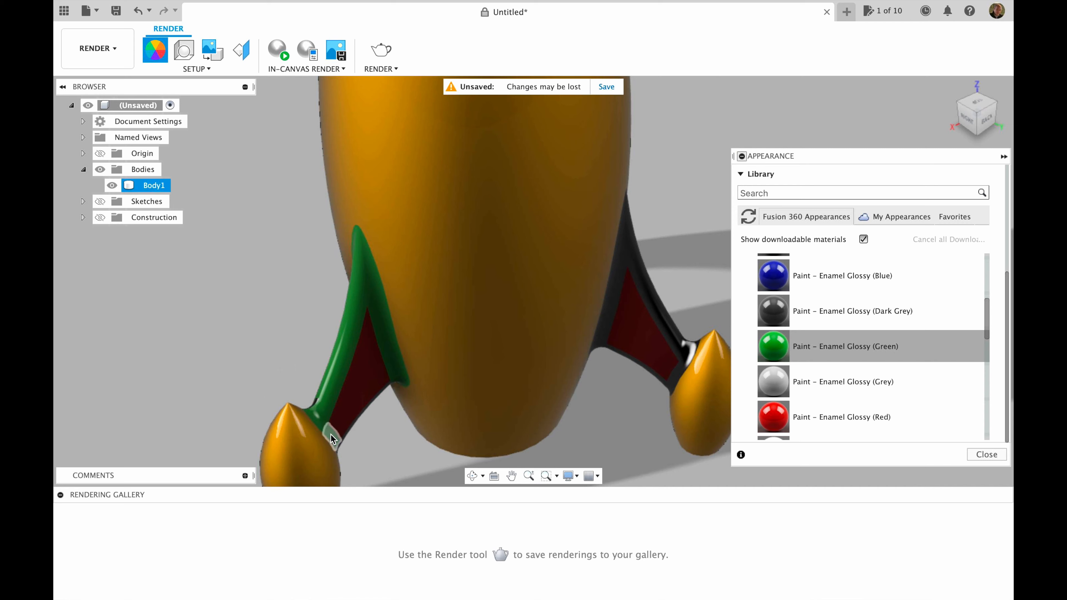
drag(332, 438, 332, 439)
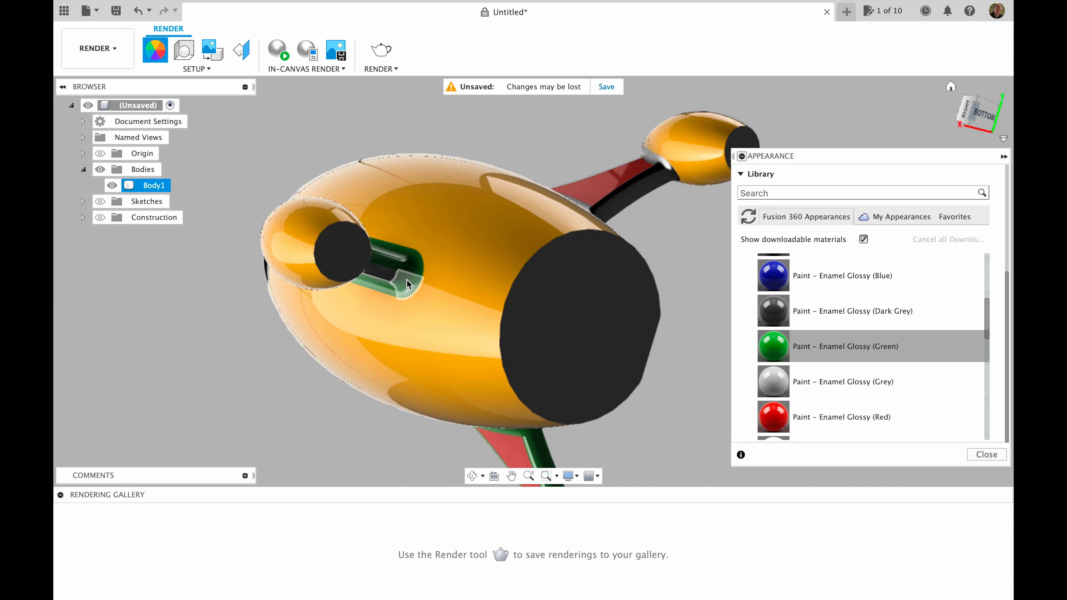
drag(772, 346, 660, 188)
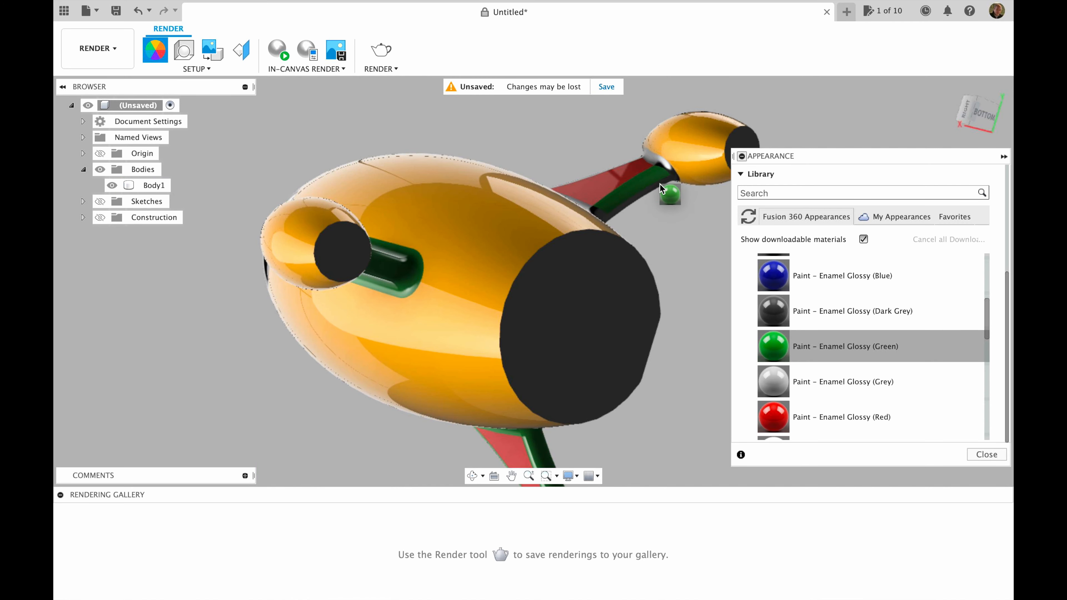
drag(660, 189, 661, 189)
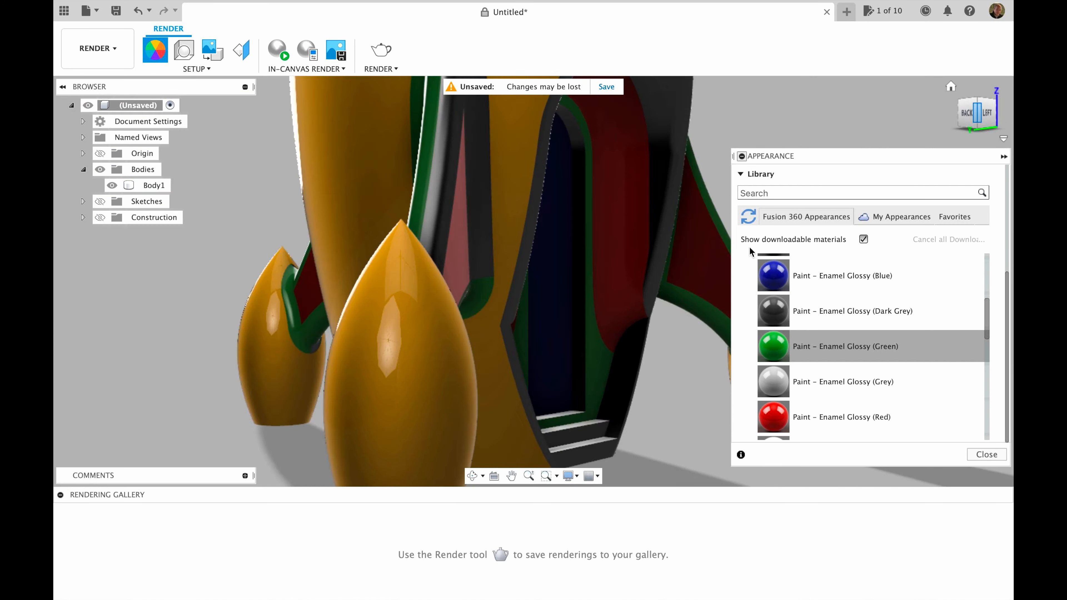
- Paint the window recess's rings glossy green, blue and red, colour the M3D letters green and blue, and finish assigning appearances
drag(773, 346, 529, 269)
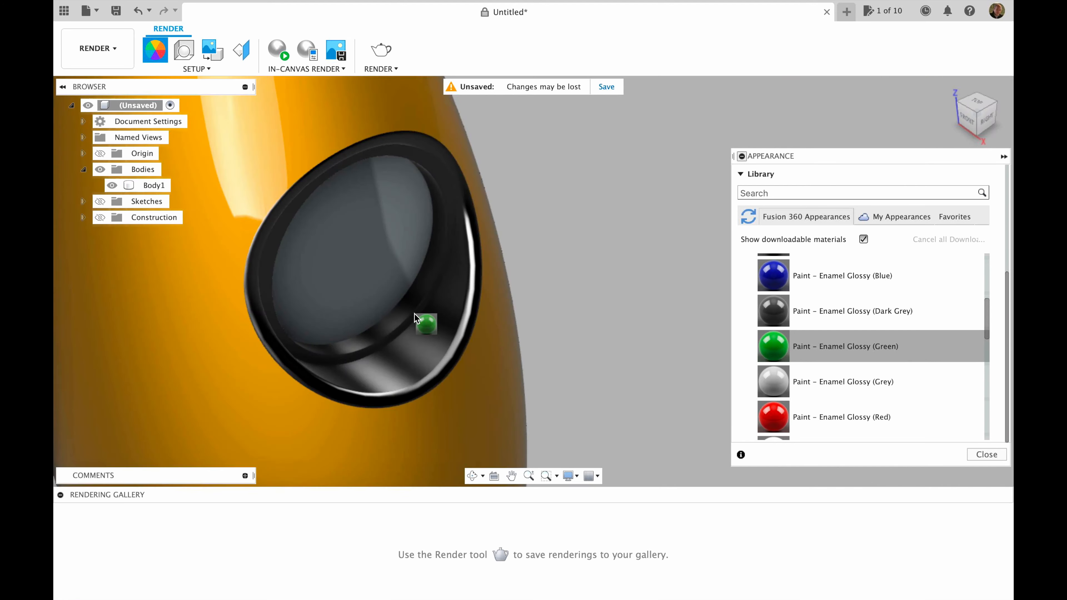
drag(429, 322, 496, 301)
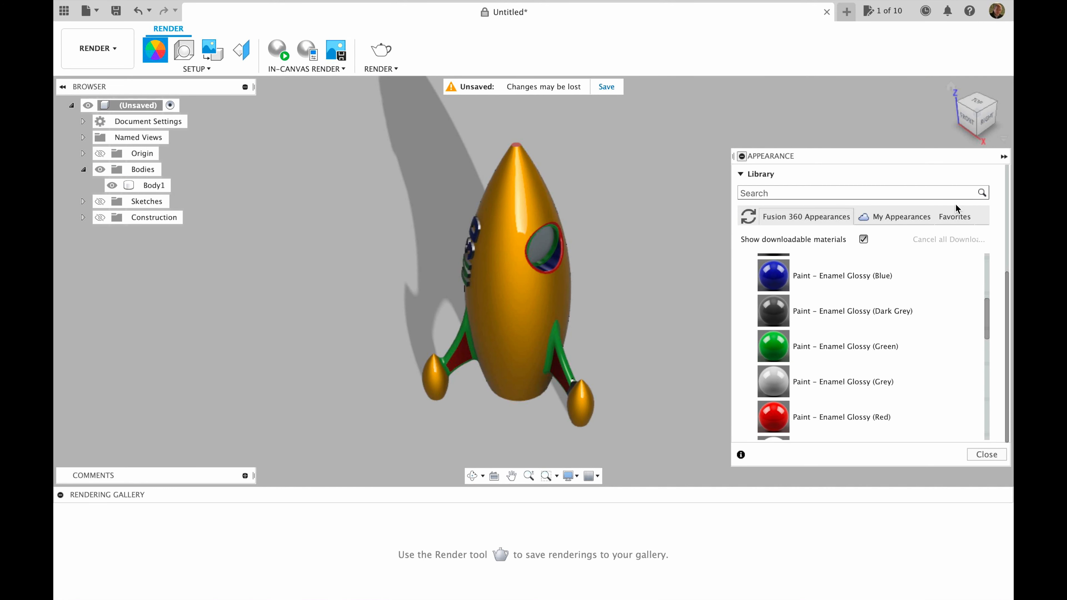
click(985, 455)
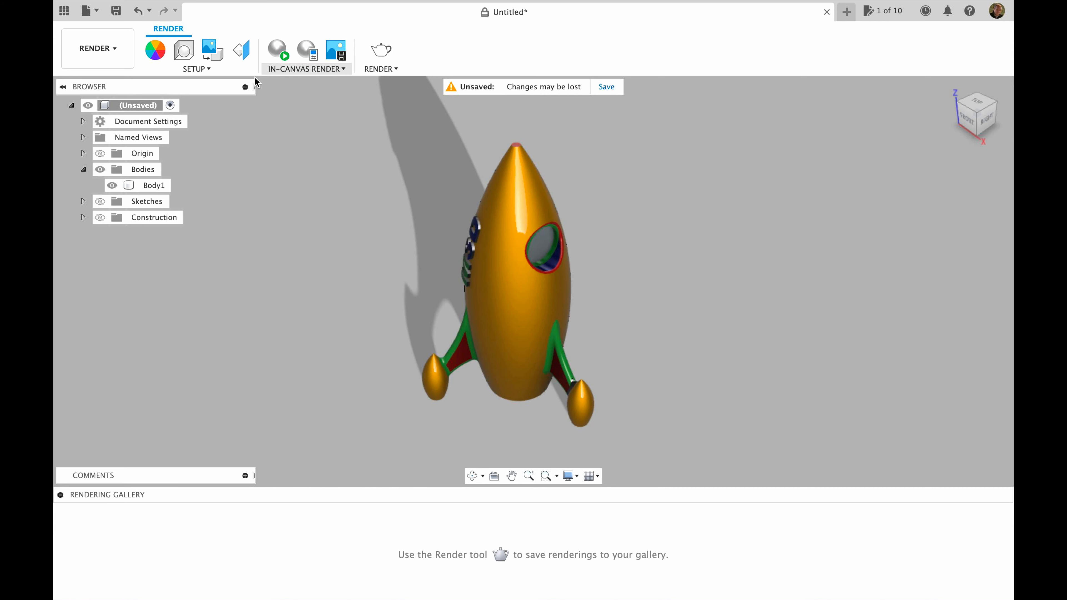
- Set a cracked desert environment as the scene background with Flatten Ground enabled, and save the design as ROCKET
click(185, 51)
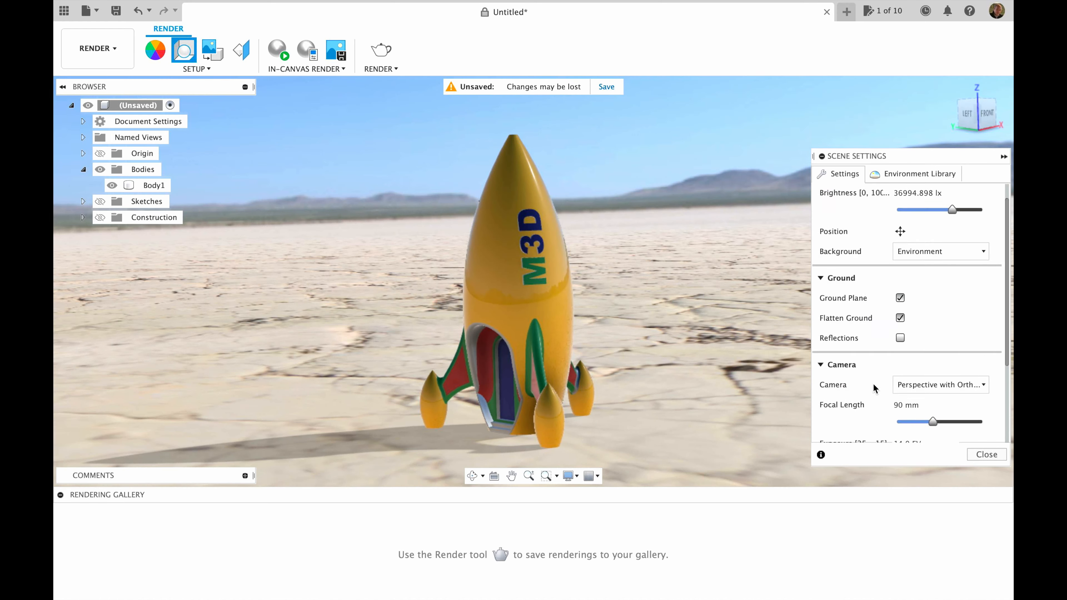
scroll(874, 386, down, 3)
click(606, 87)
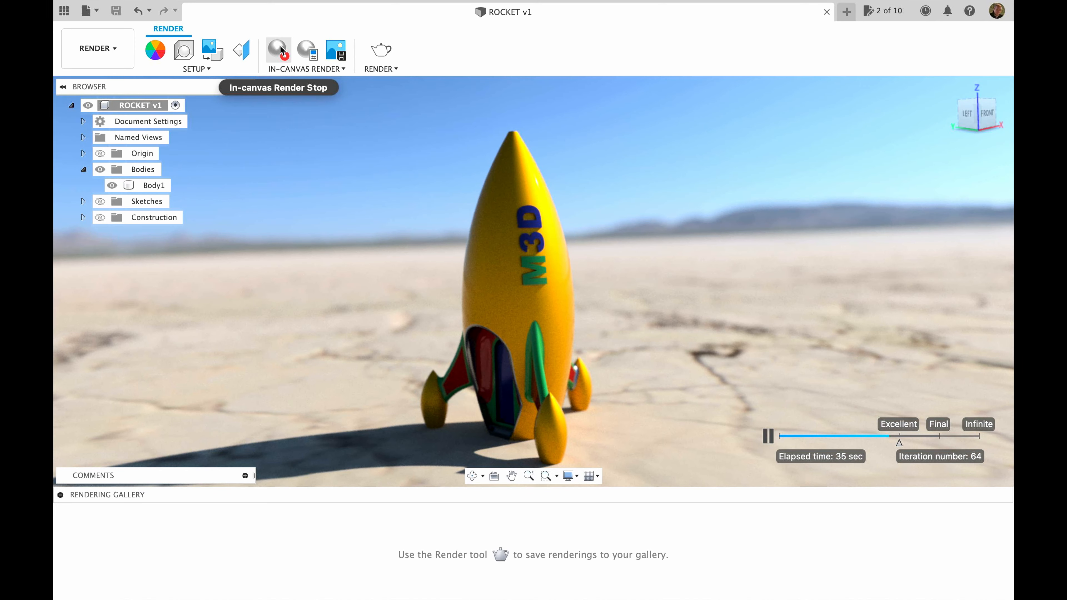
- Run the in-canvas render and examine the painted rocket in its desert scene from several sides
click(959, 108)
drag(959, 108, 742, 286)
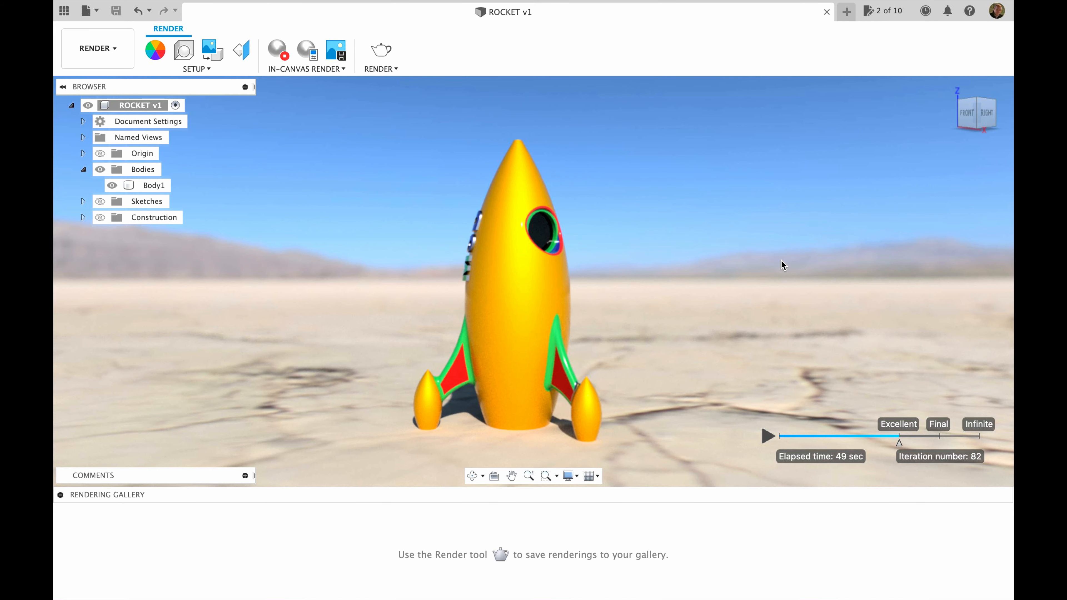
mouse_move(532, 281)
shift+middle_down()
mouse_move(899, 300)
mouse_move(669, 126)
shift+middle_up()
click(952, 87)
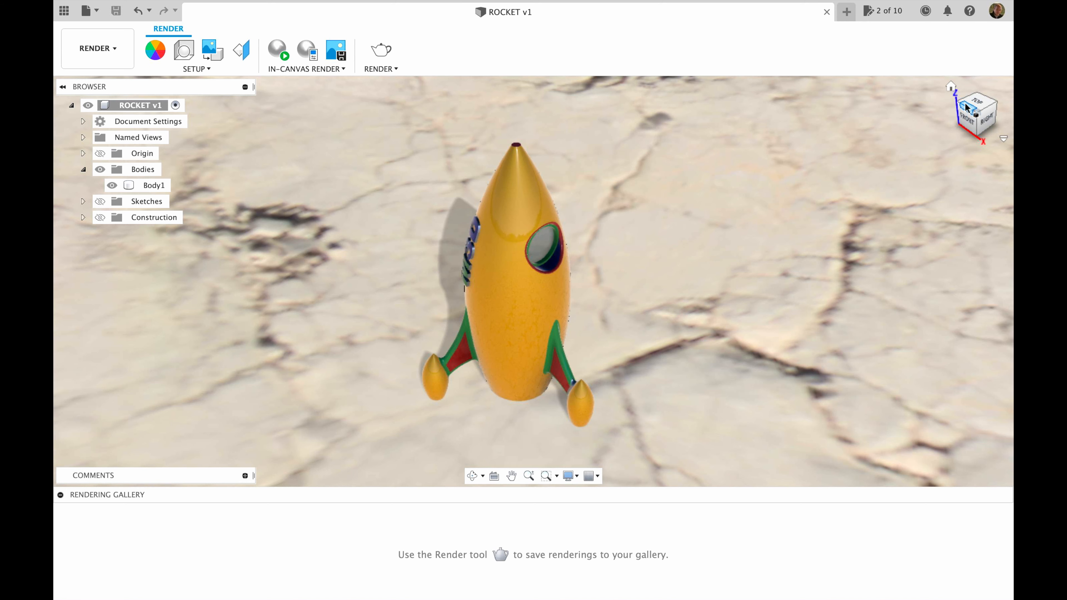
drag(966, 114, 393, 101)
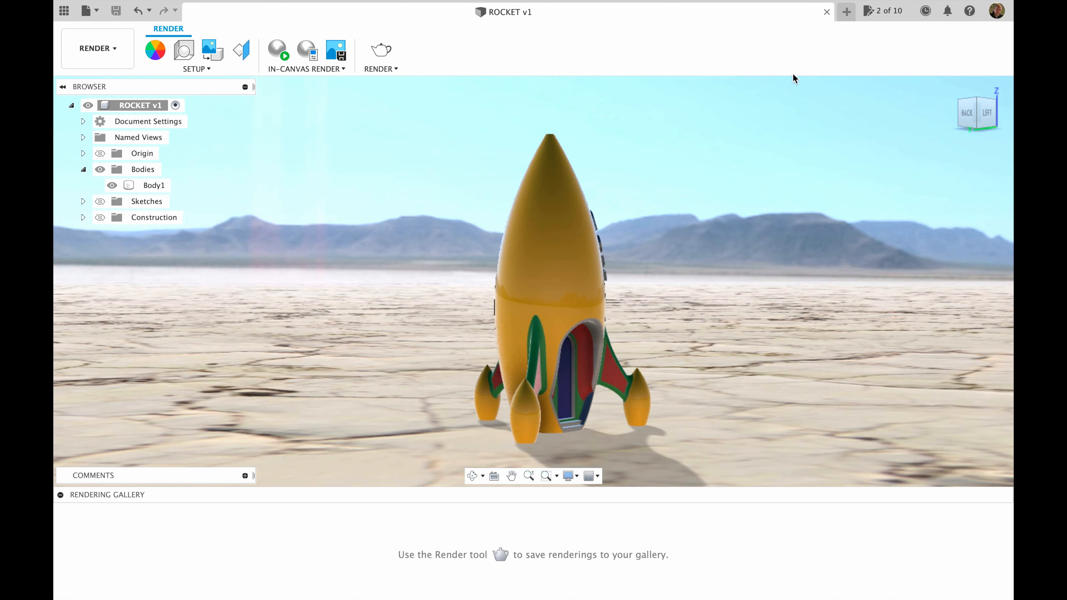
click(959, 106)
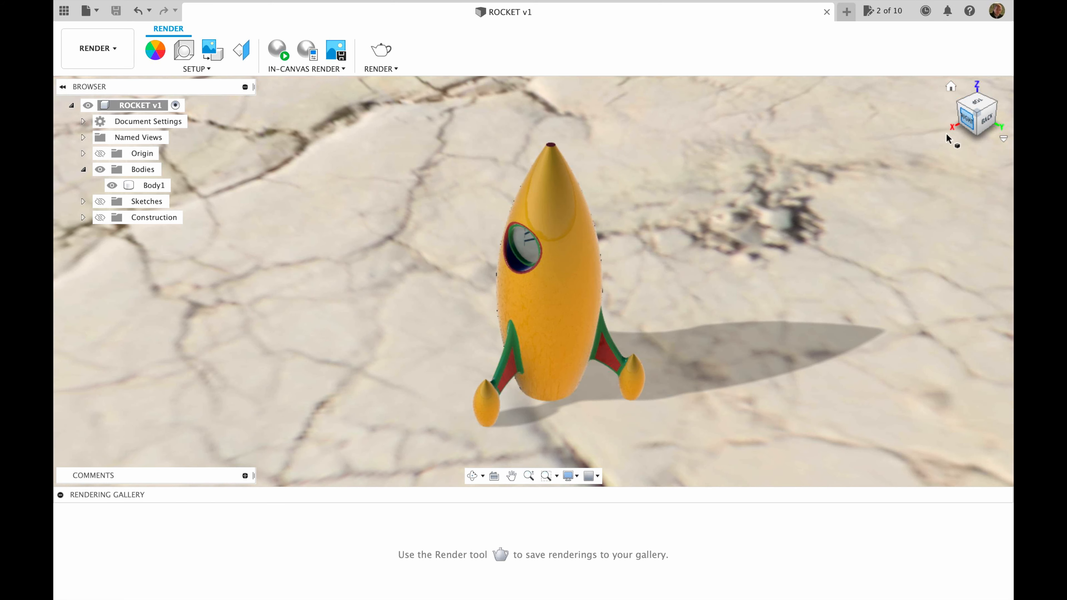